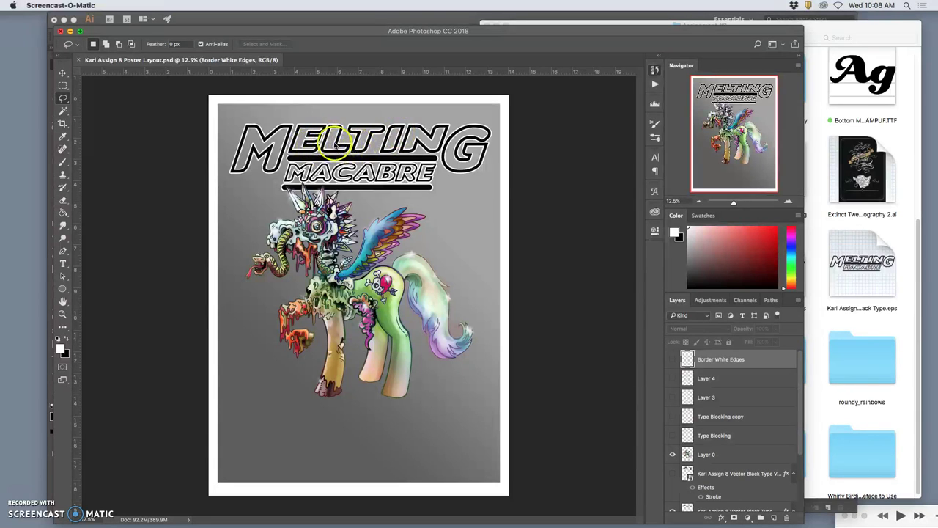
Step: Bring the Assignment #8 folder window in front of the Illustrator title document
mouse_move(653, 518)
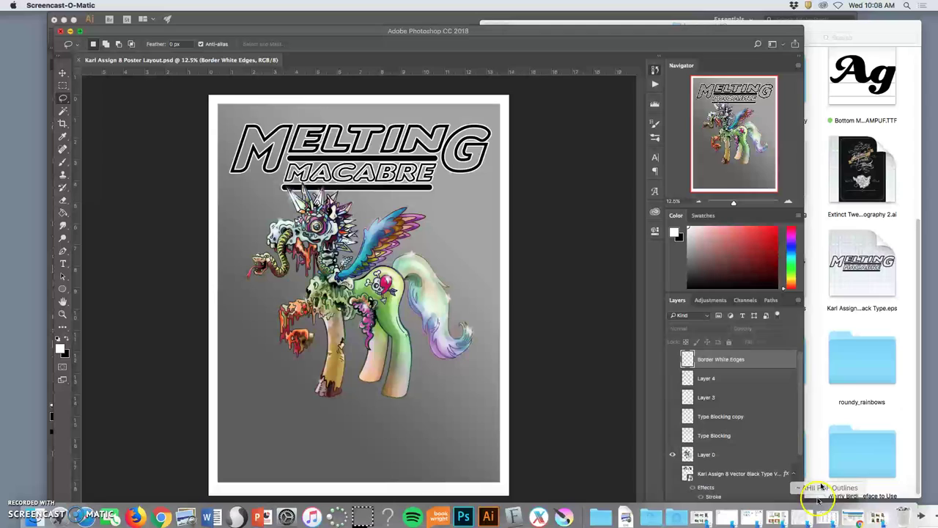
left_click(854, 506)
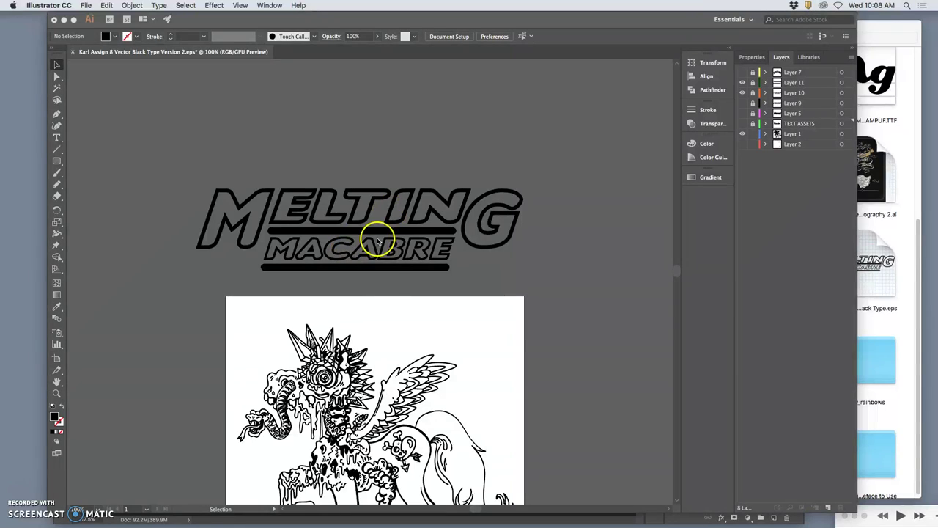
left_click(744, 135)
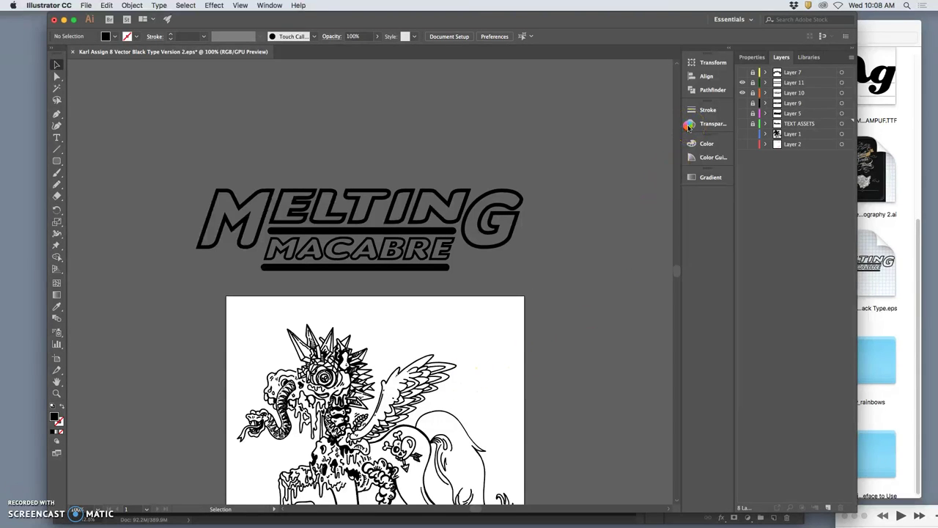
left_click(904, 119)
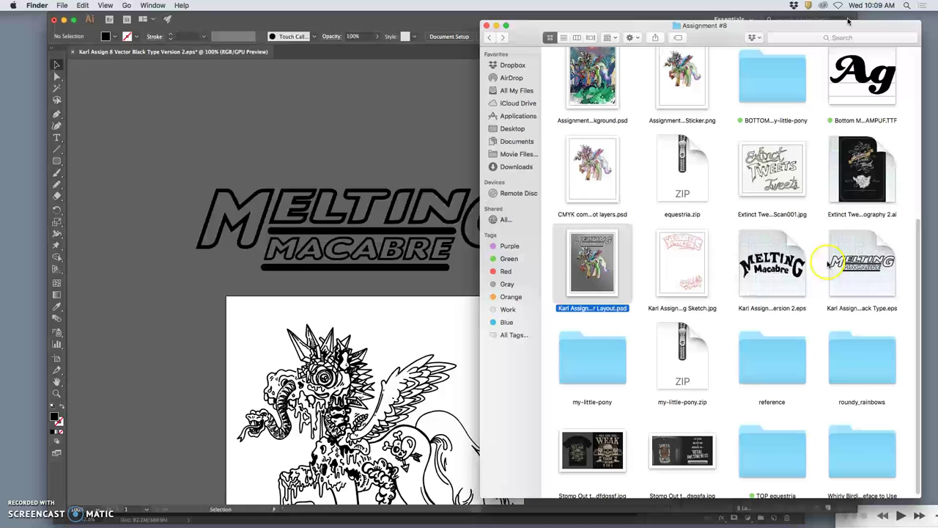
Step: Nudge the Assignment #8 folder window left and minimise the Illustrator document
left_click_drag(848, 20, 830, 22)
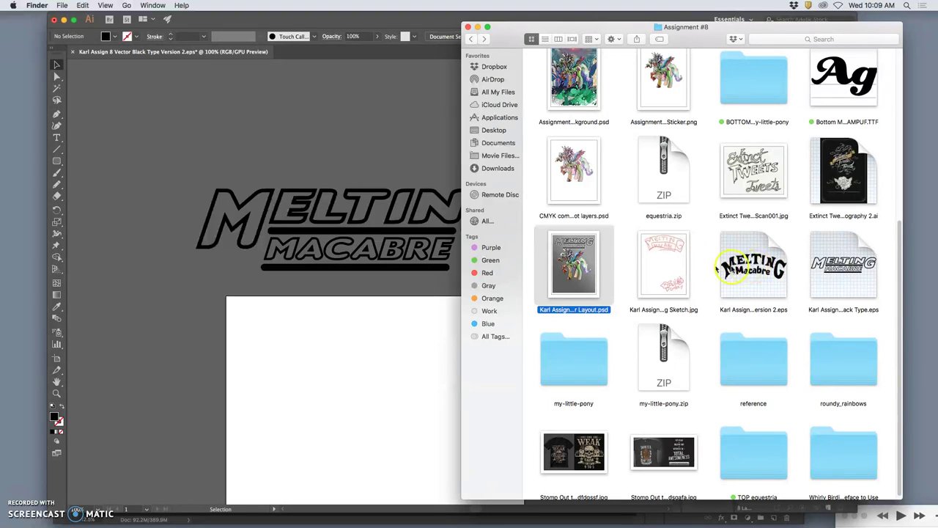
left_click(416, 97)
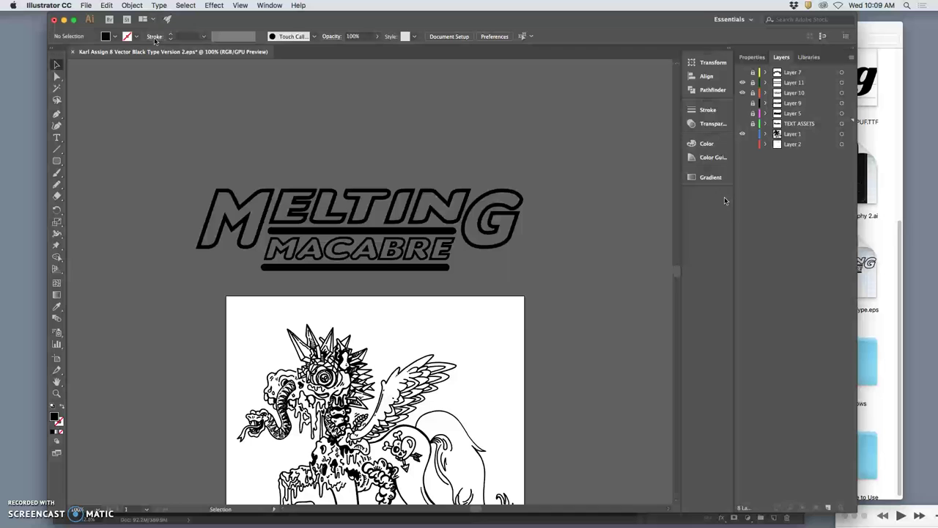
left_click(66, 21)
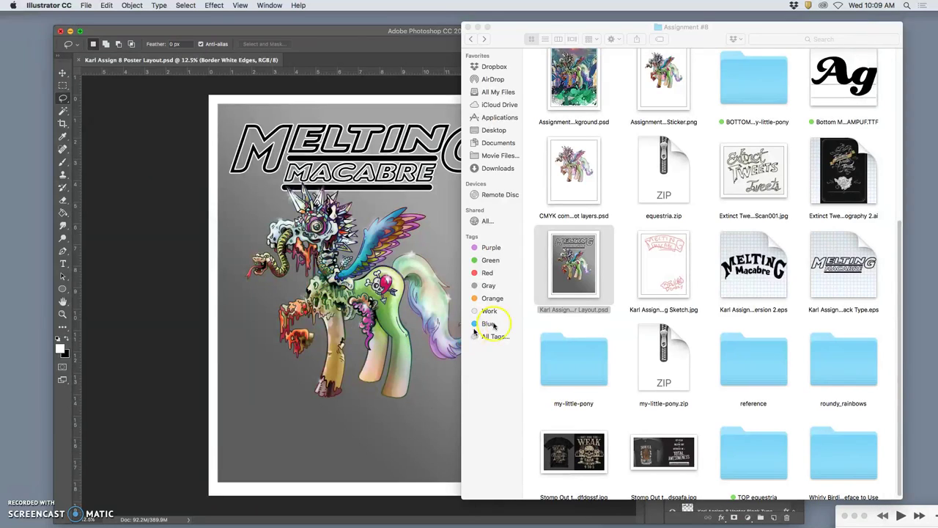
Step: Place the Vector Black Type Version 2 EPS into the poster, moved up and enlarged over the title area
left_click_drag(742, 278, 353, 391)
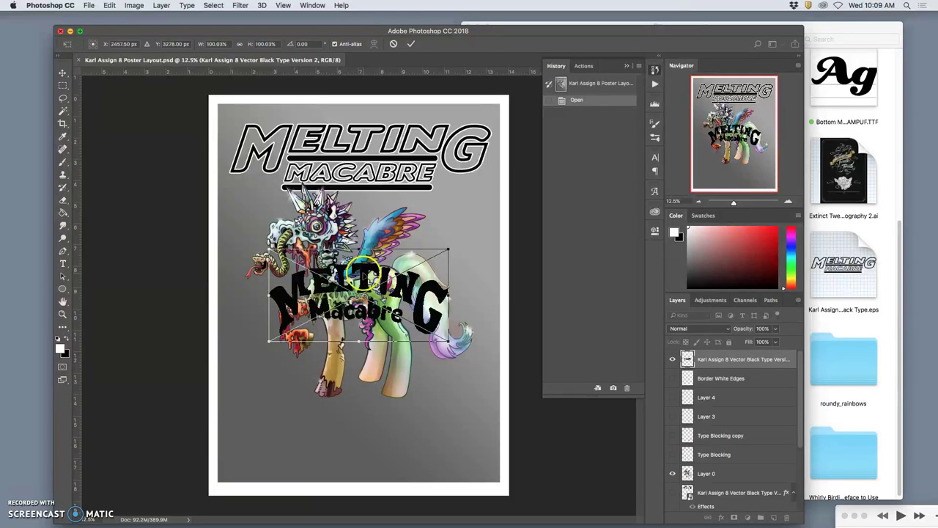
left_click_drag(364, 277, 353, 129)
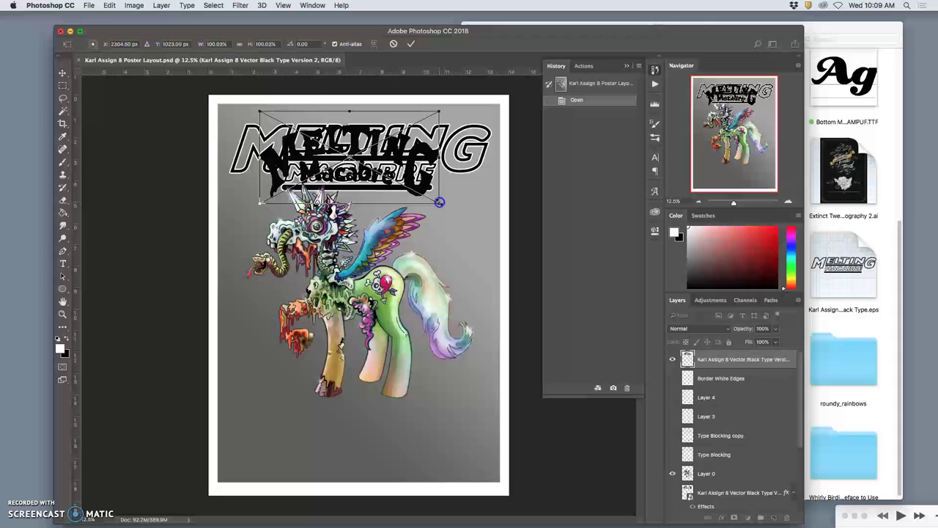
left_click_drag(439, 202, 461, 208)
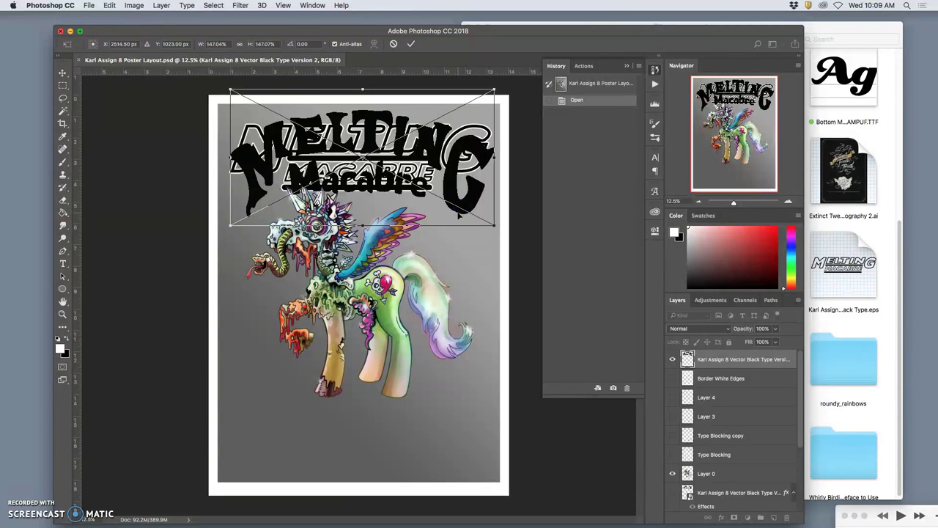
key("Return")
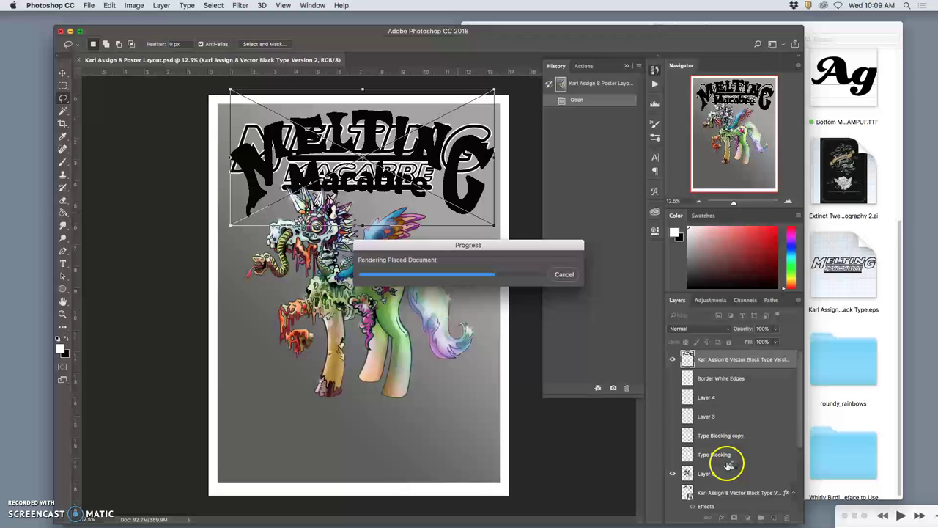
Step: Move the placed title layer beneath the pony's Layer 0
left_click(672, 474)
left_click(672, 474)
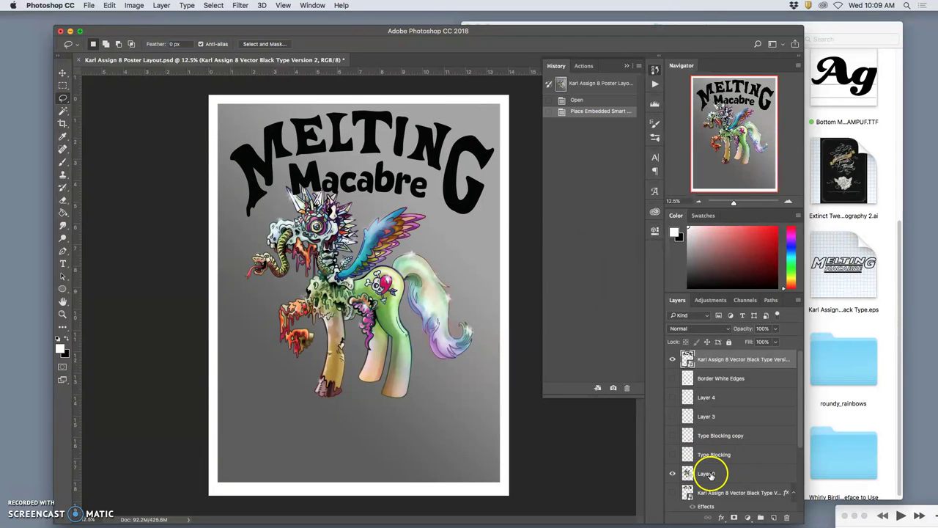
left_click_drag(726, 358, 712, 474)
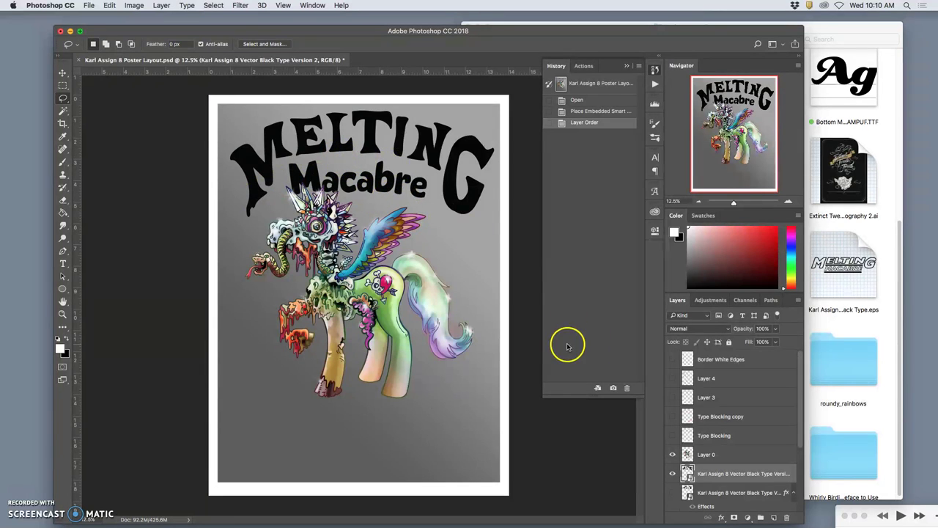
Step: Briefly show the red Type Blocking copy sketch, then hide it again
scroll(710, 452, "down", 3)
scroll(710, 450, "up", 4)
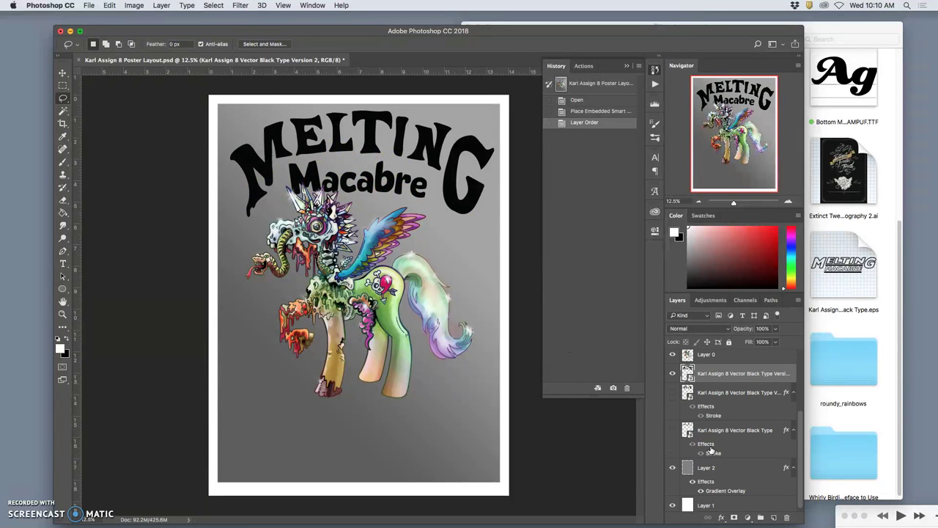
scroll(710, 450, "up", 2)
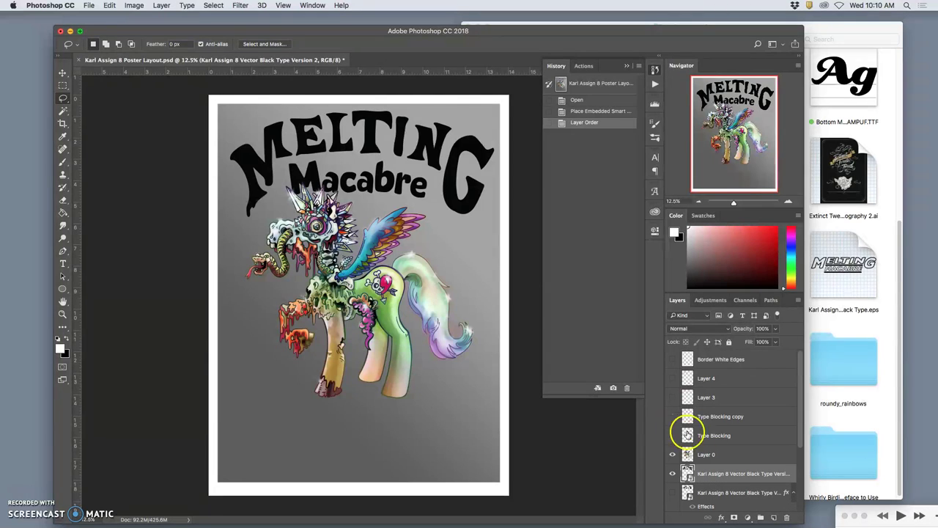
left_click(671, 417)
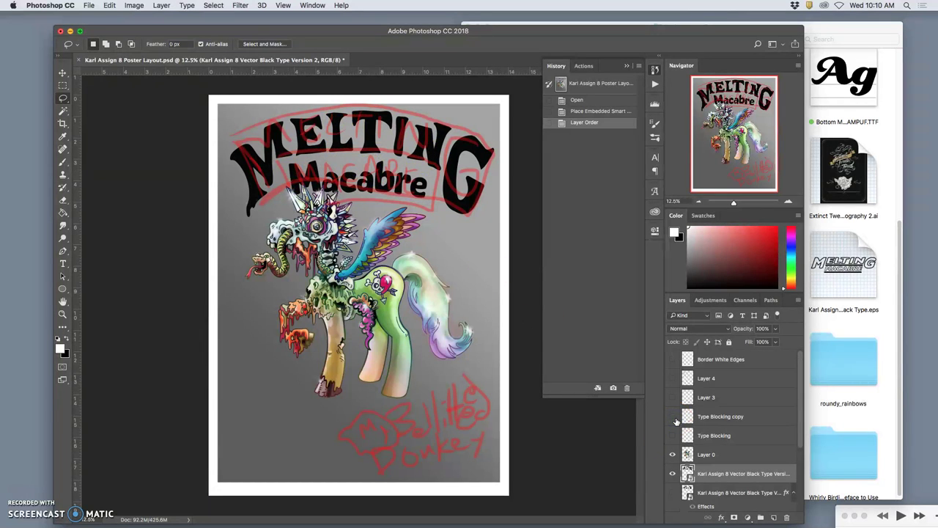
left_click(676, 420)
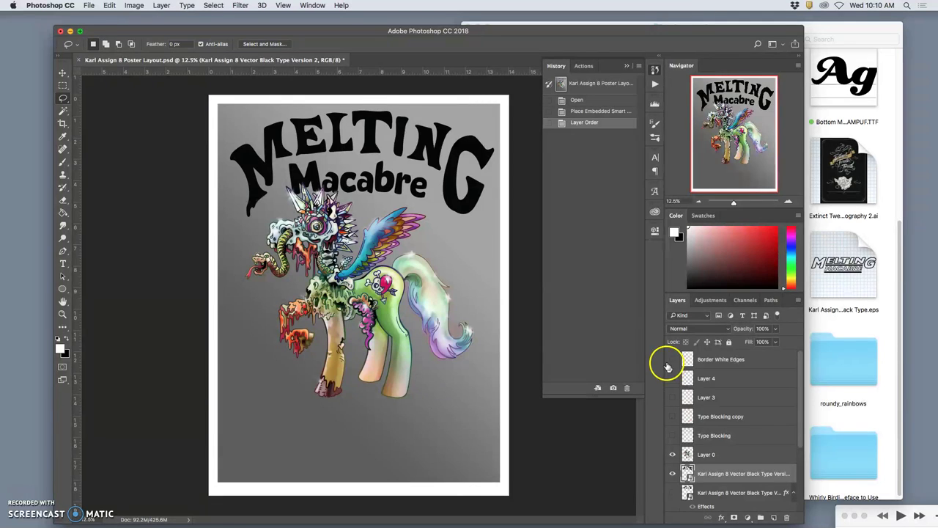
Step: Add a white 24 px Stroke positioned Inside to the title layer's style
double_click(787, 468)
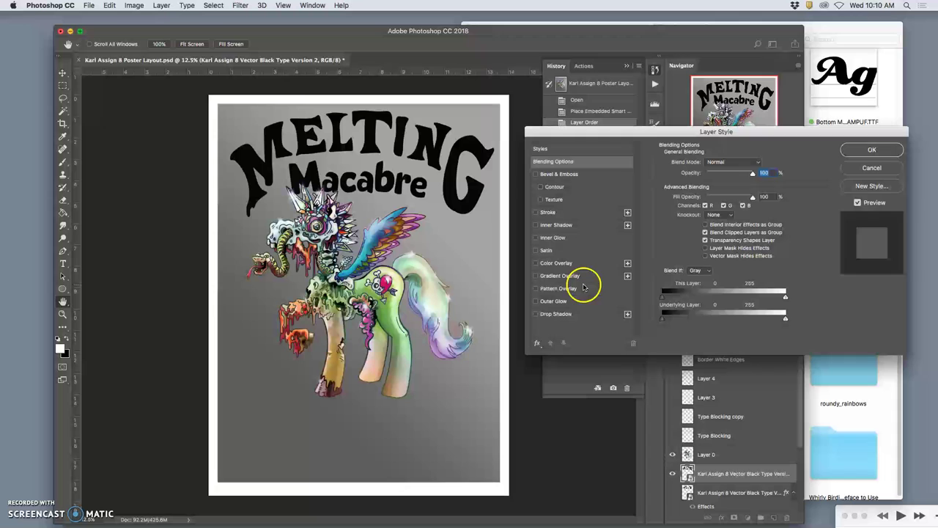
left_click(535, 212)
left_click(552, 213)
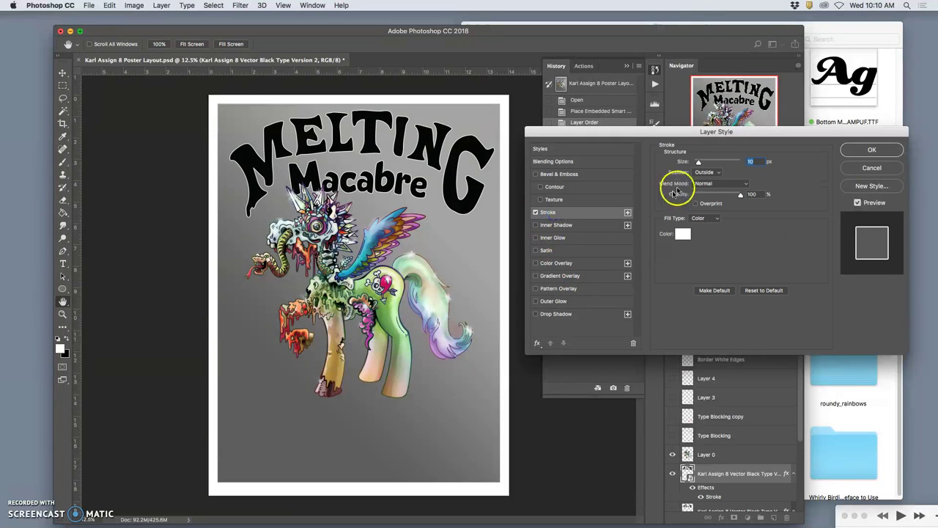
left_click(706, 171)
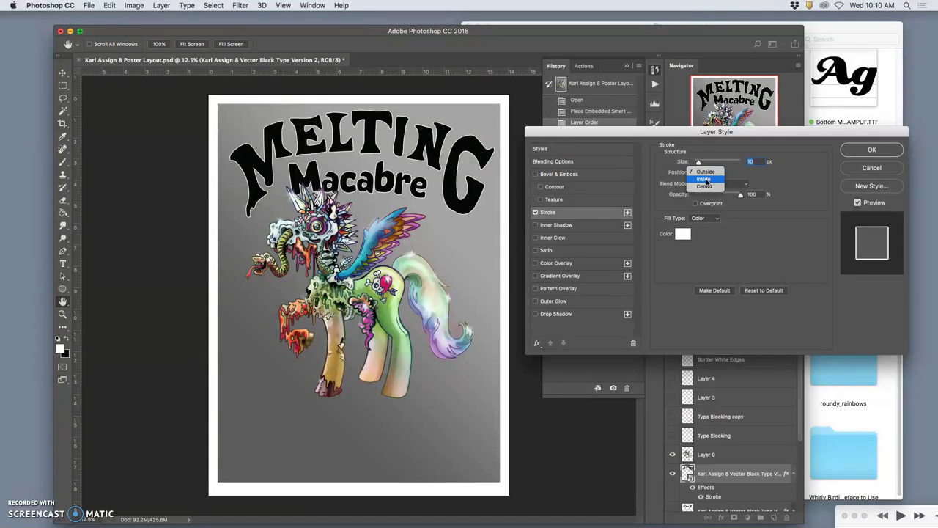
left_click(705, 186)
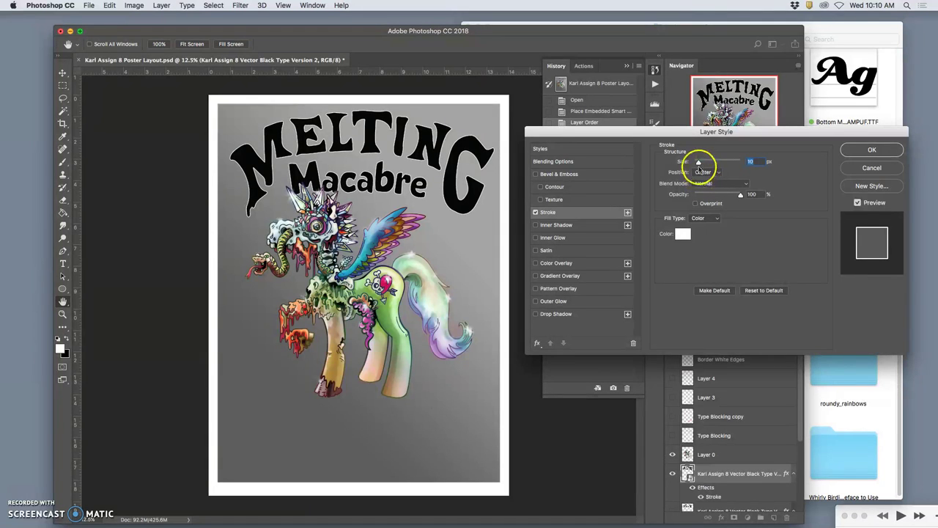
mouse_move(699, 163)
left_mouse_down()
mouse_move(710, 163)
mouse_move(701, 163)
left_mouse_up()
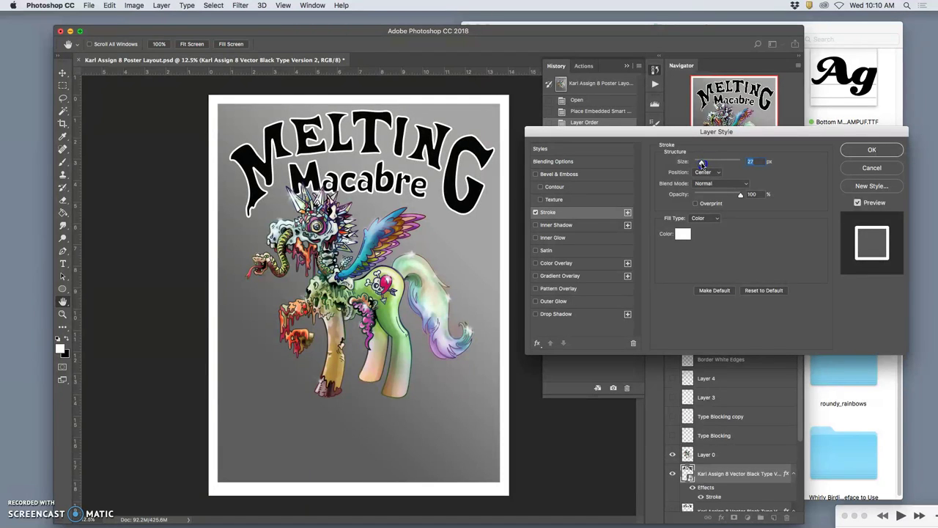
left_click(702, 171)
left_click(706, 162)
left_click_drag(706, 162, 701, 163)
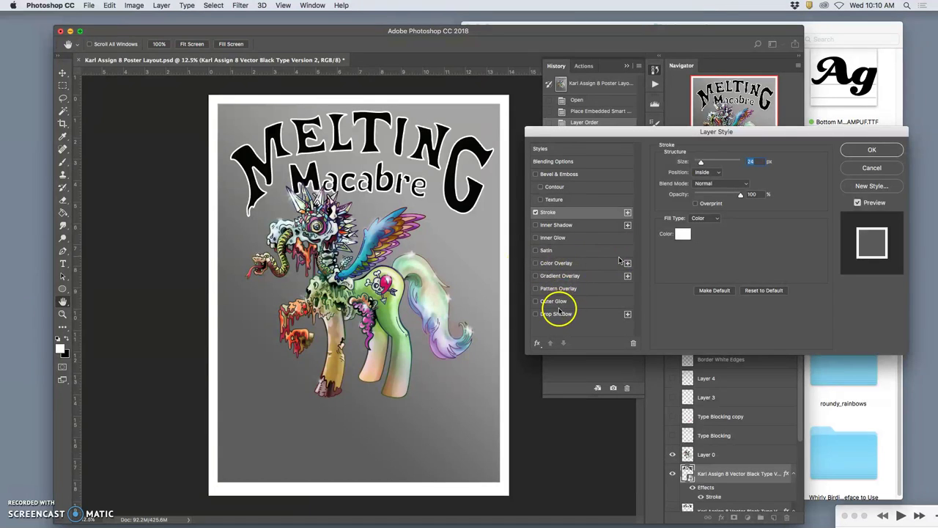
Step: Try a red Color Overlay at 67% opacity on the title, then turn it off
left_click(536, 263)
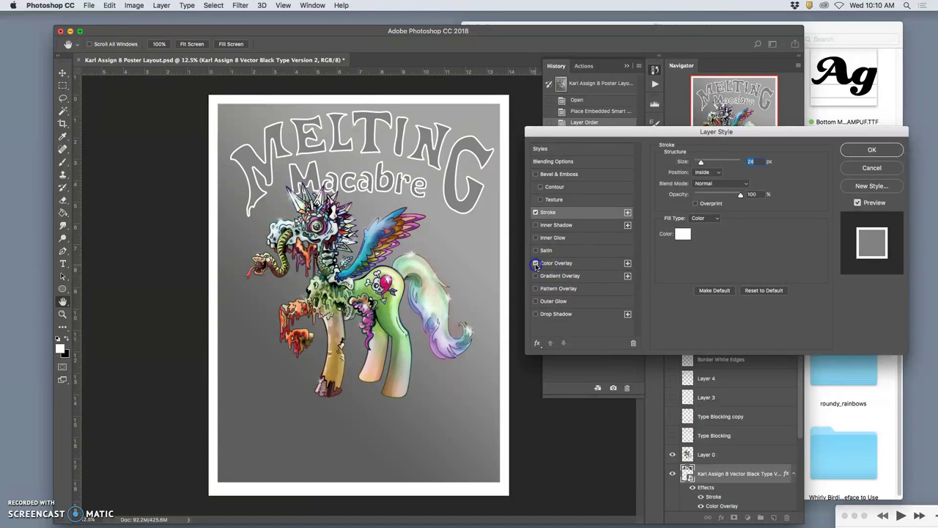
left_click(556, 263)
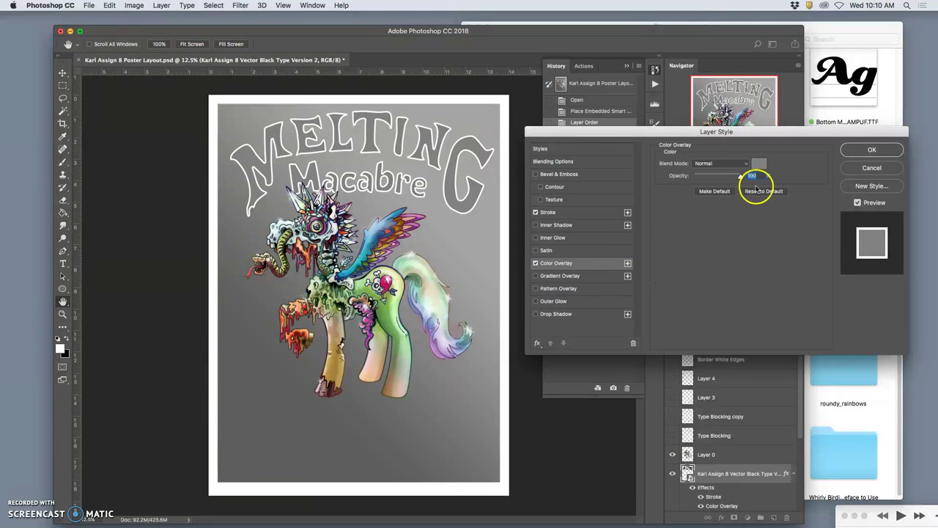
left_click(757, 163)
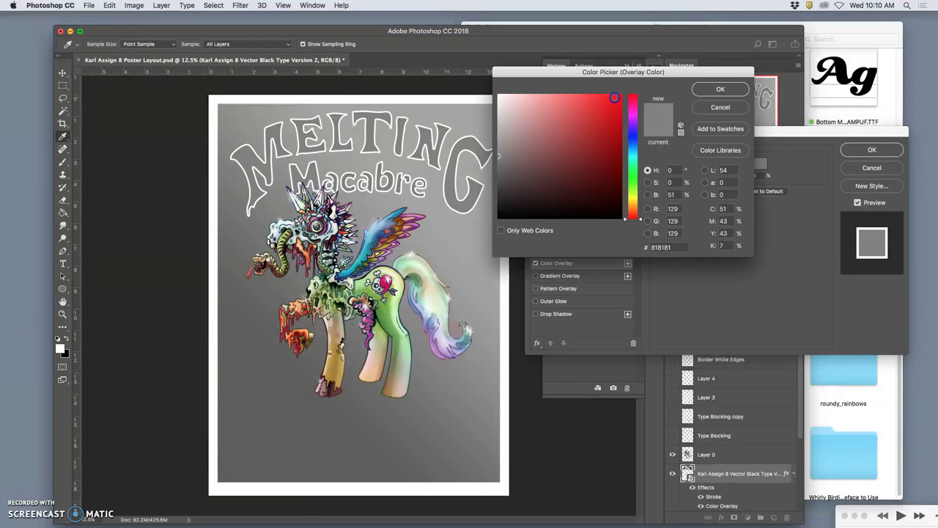
left_click(639, 99)
left_click(703, 90)
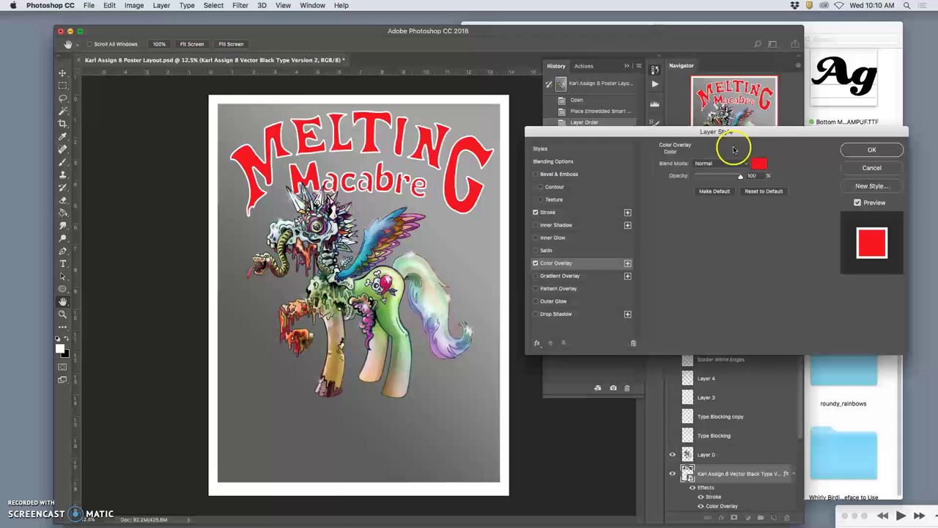
left_click_drag(740, 178, 725, 177)
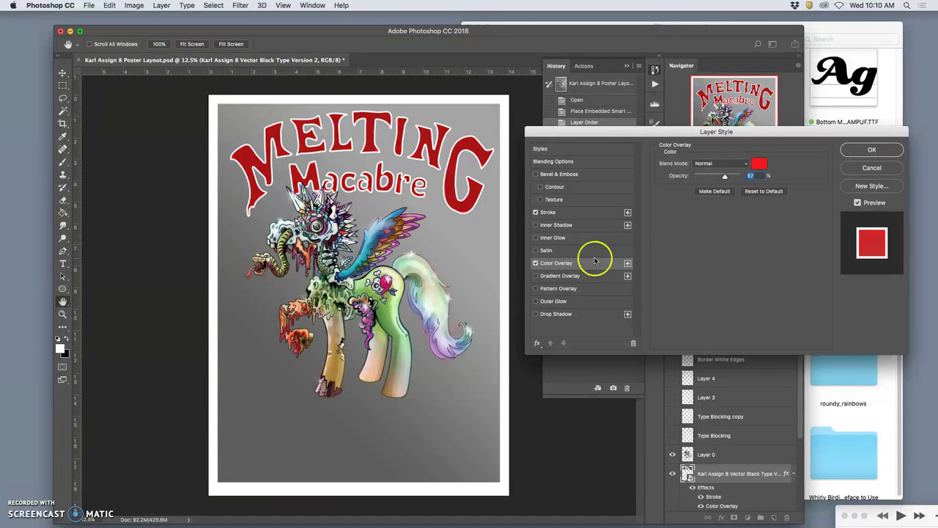
left_click(535, 262)
Step: Apply a Blue, Red, Yellow Gradient Overlay to the title, steepening its angle to 99°
left_click(559, 275)
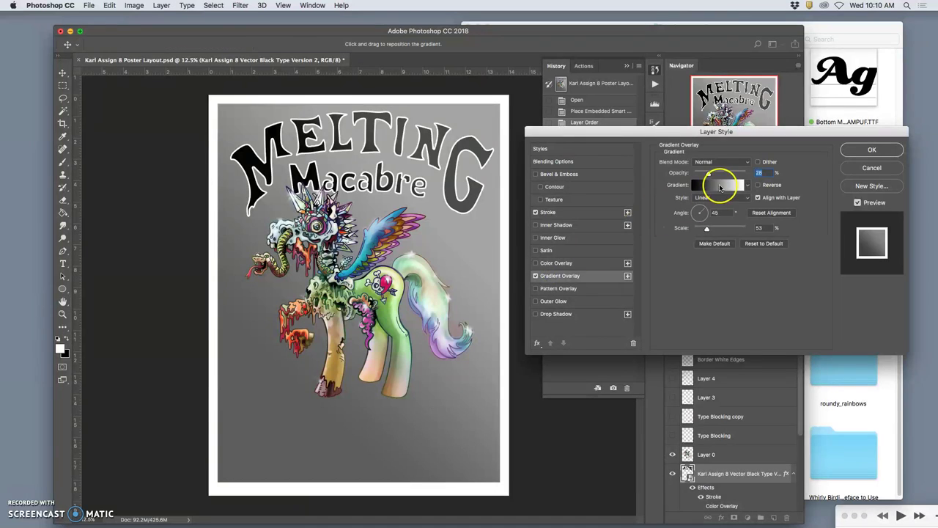
left_click(720, 187)
left_click(591, 181)
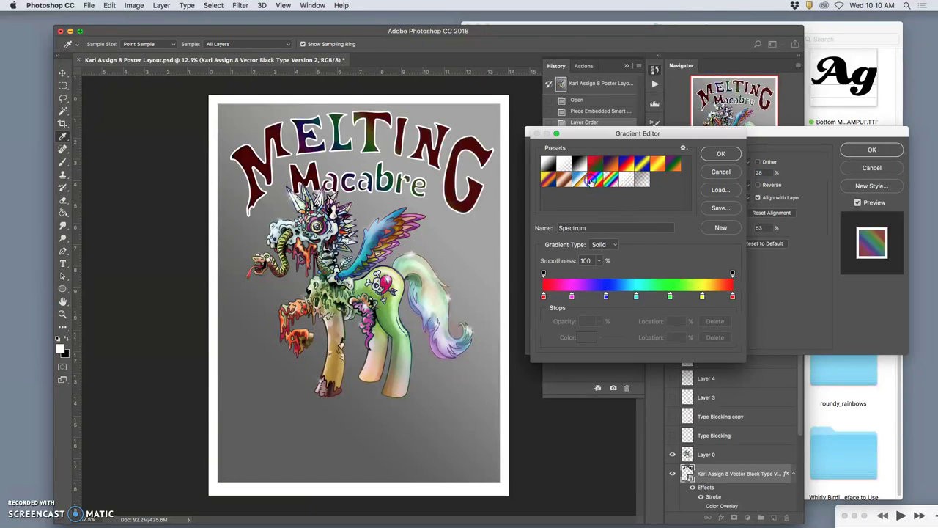
left_click(627, 165)
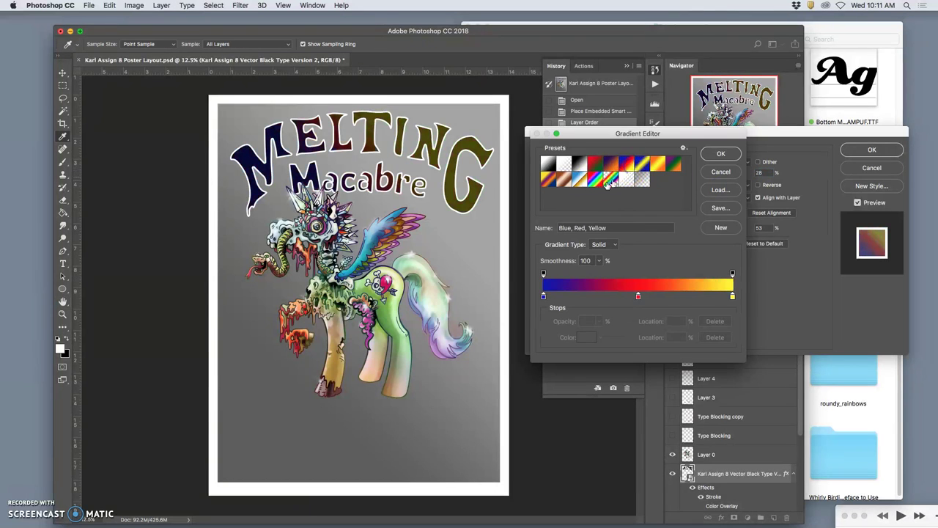
left_click(552, 180)
left_click(566, 181)
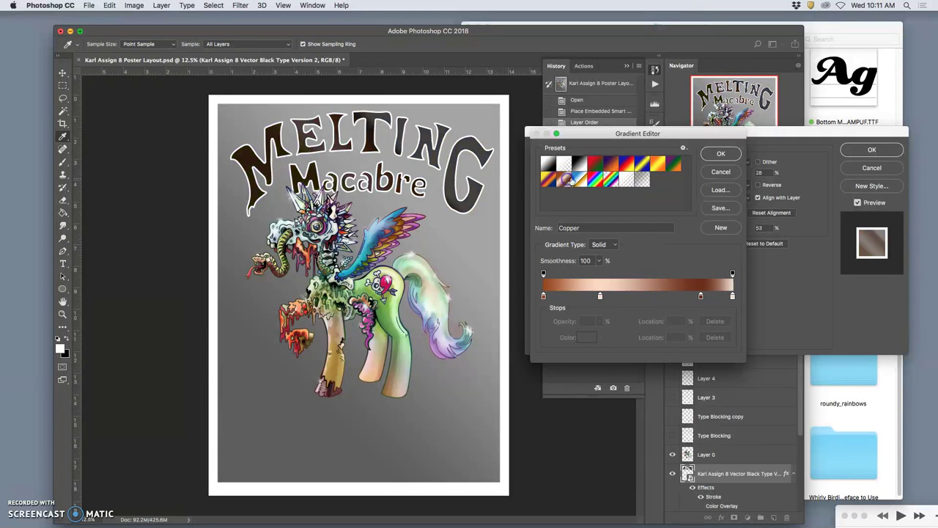
left_click(614, 167)
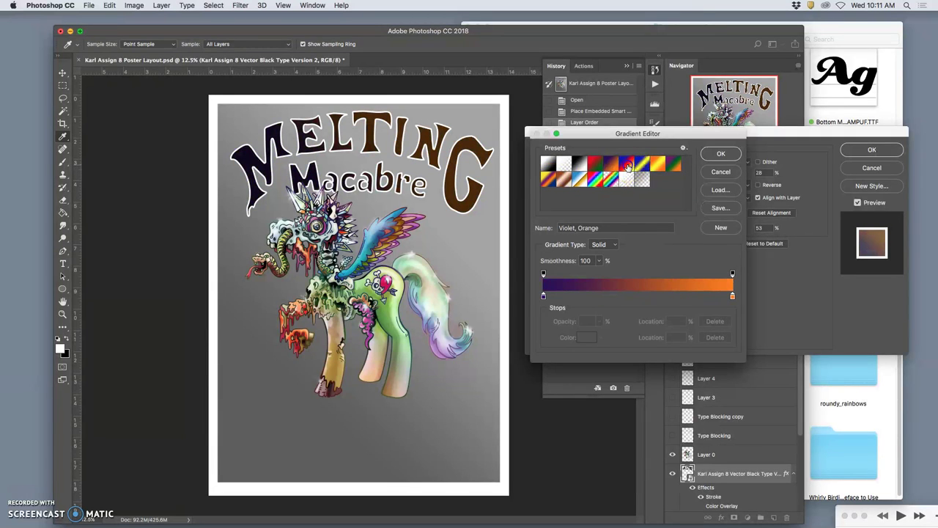
left_click(626, 165)
left_click(717, 155)
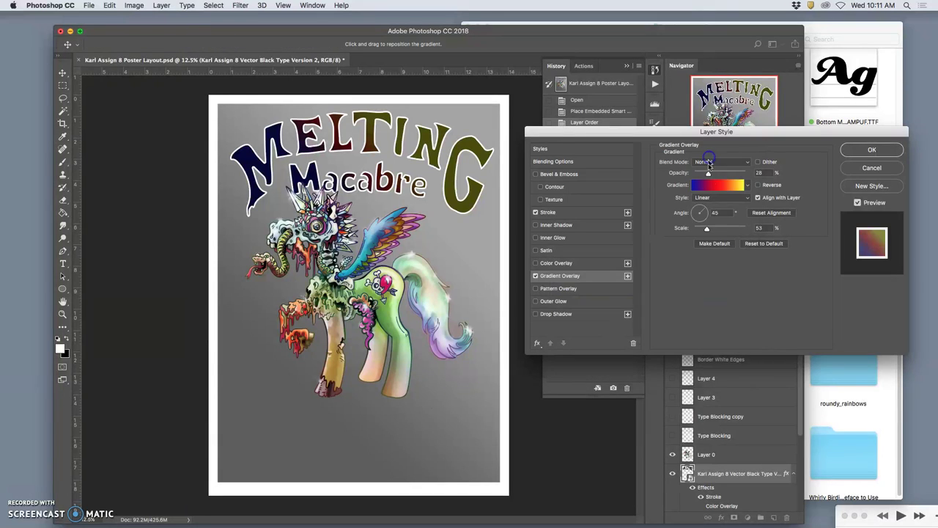
left_click_drag(706, 212, 726, 231)
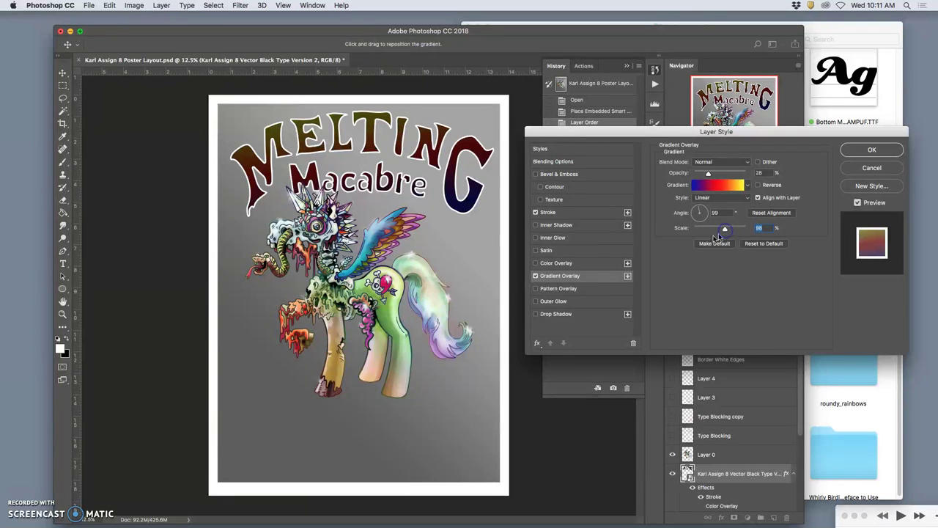
Step: Turn on a red Color Overlay at 23% opacity in Dissolve mode and inspect it close up
left_click(537, 264)
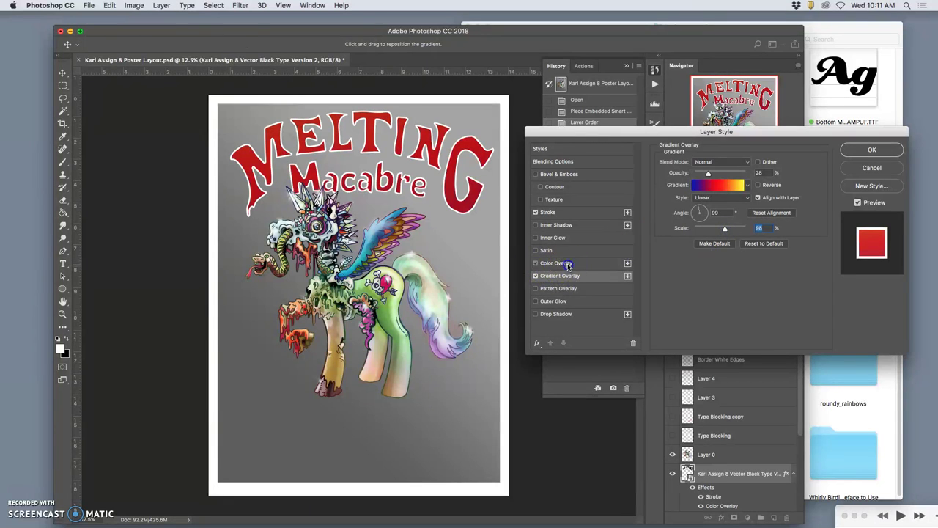
left_click(568, 266)
left_click_drag(724, 176, 704, 177)
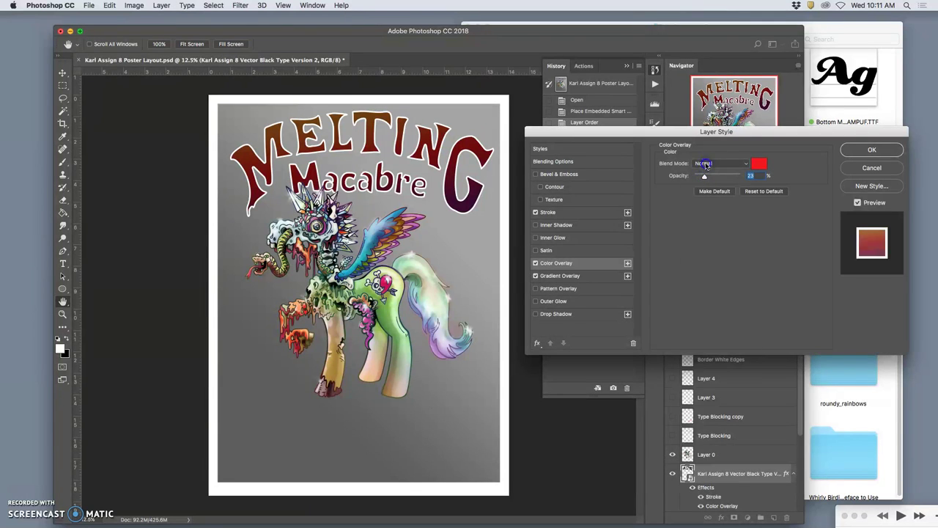
left_click(706, 164)
left_click(707, 175)
key("super+equal")
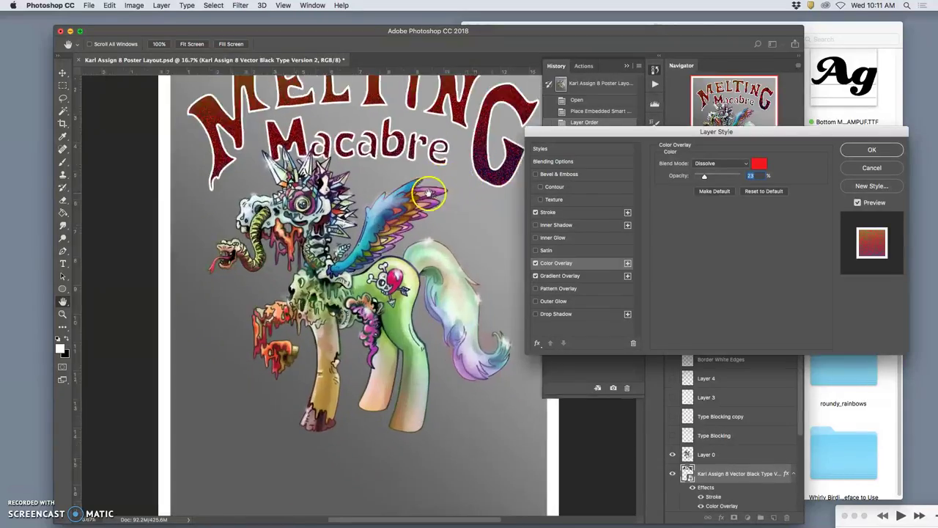
key("super+equal")
key("super+equal")
scroll(392, 193, "up", 3)
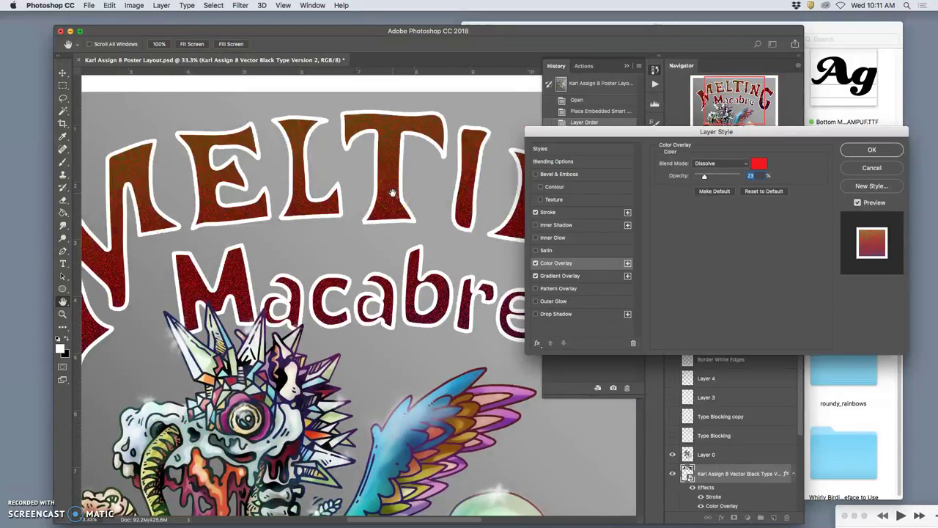
key("super+equal")
left_click(392, 192, "alt")
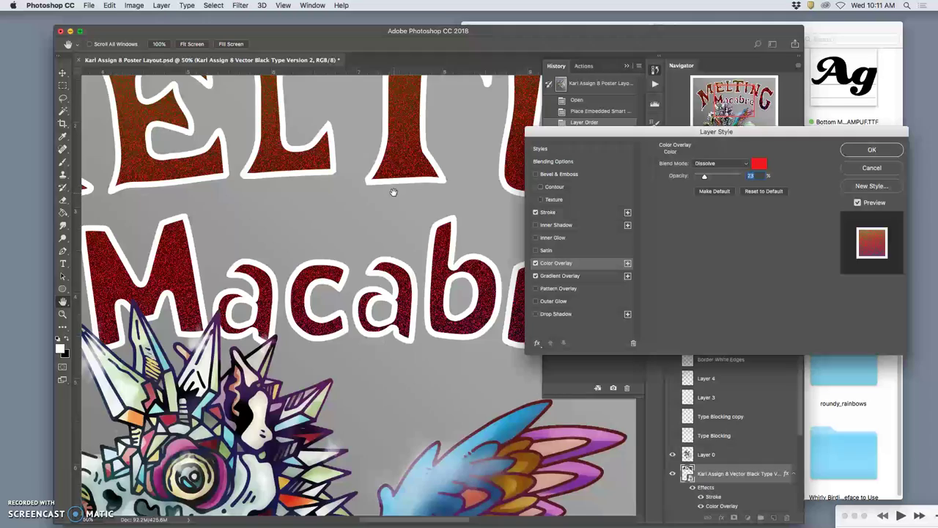
left_click(394, 192, "alt")
left_click(413, 192, "alt")
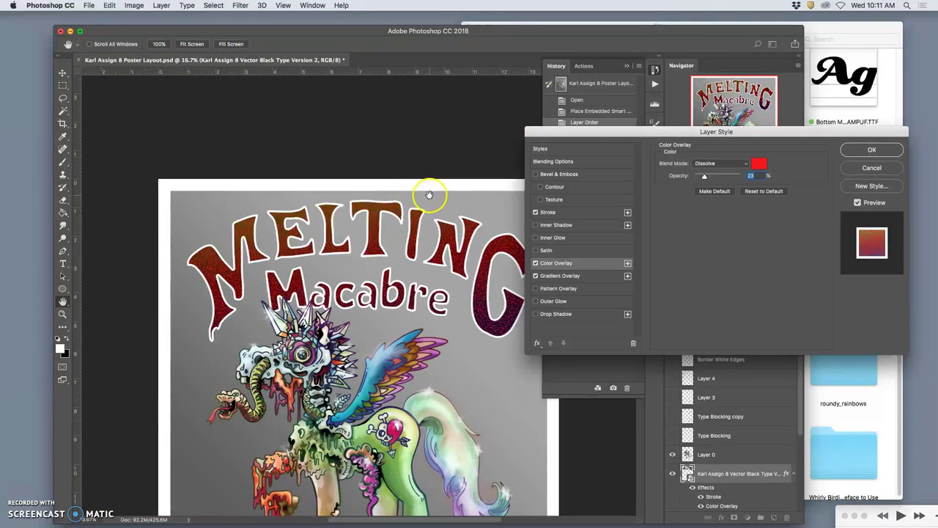
scroll(430, 193, "down", 3)
Step: Add a Drop Shadow to the title and apply the layer style
left_click(535, 314)
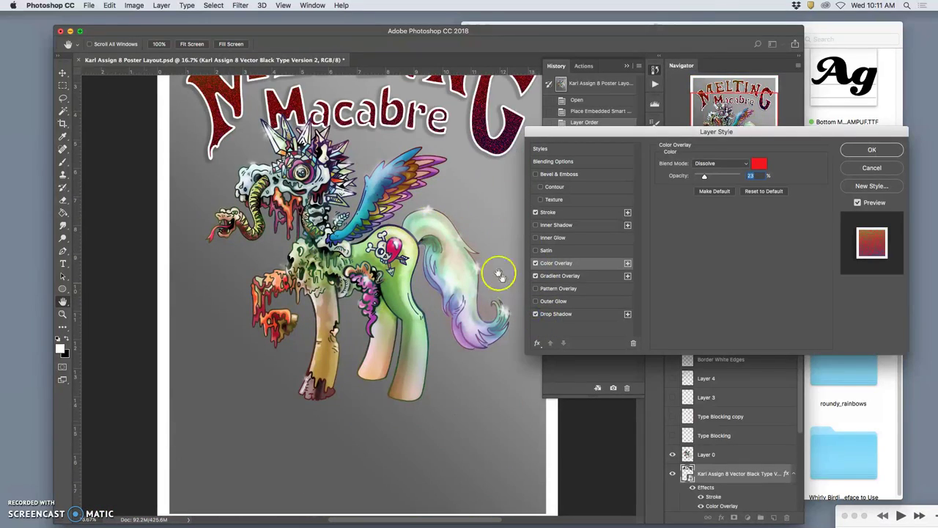
scroll(484, 258, "up", 3)
left_click(475, 251, "alt")
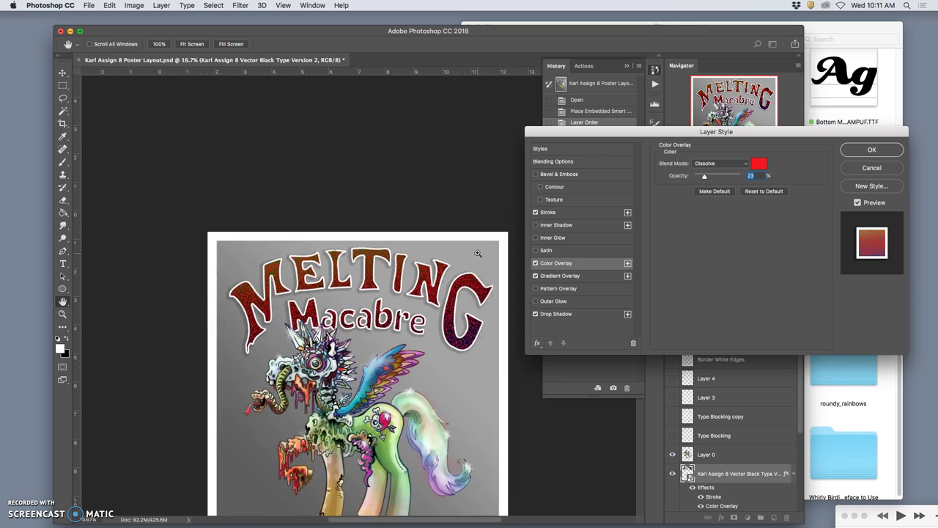
left_click(469, 245, "alt")
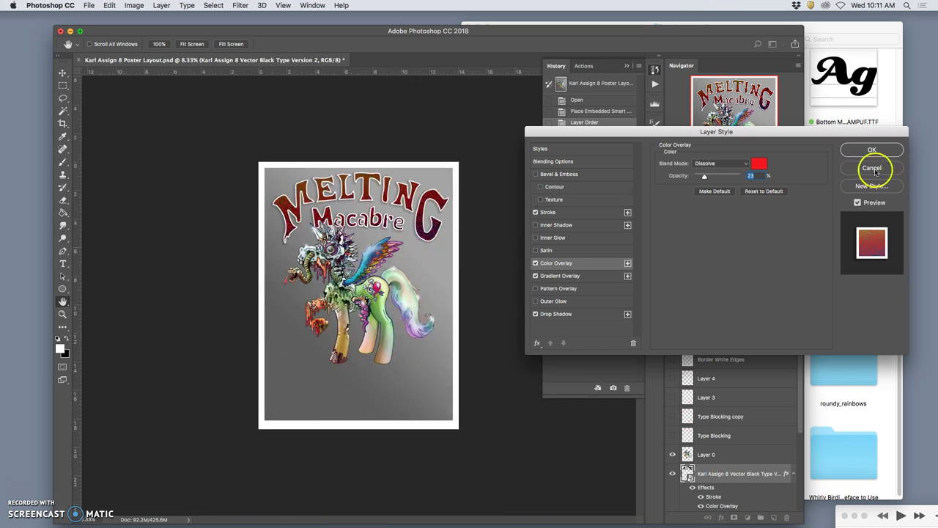
left_click(870, 148)
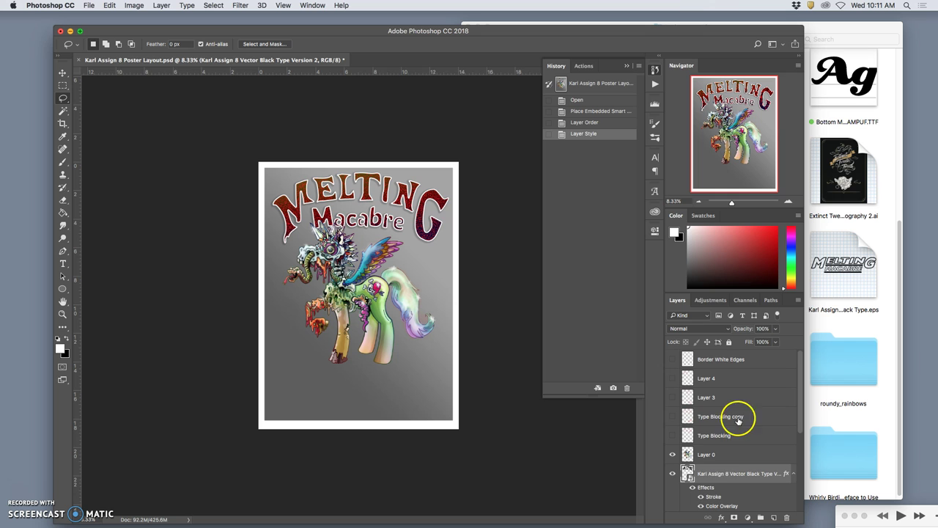
Step: Reopen the Color Overlay and set it to Normal blend mode at 38% opacity
scroll(715, 499, "down", 2)
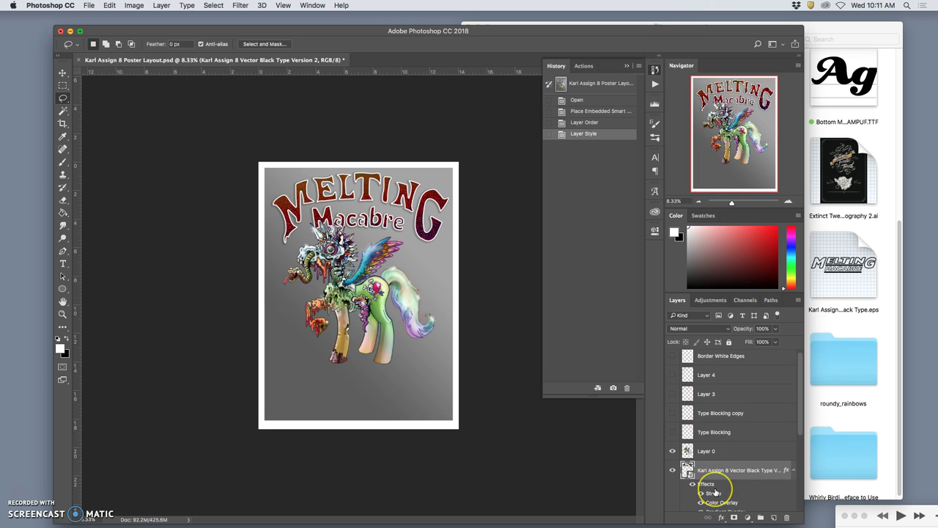
double_click(714, 492)
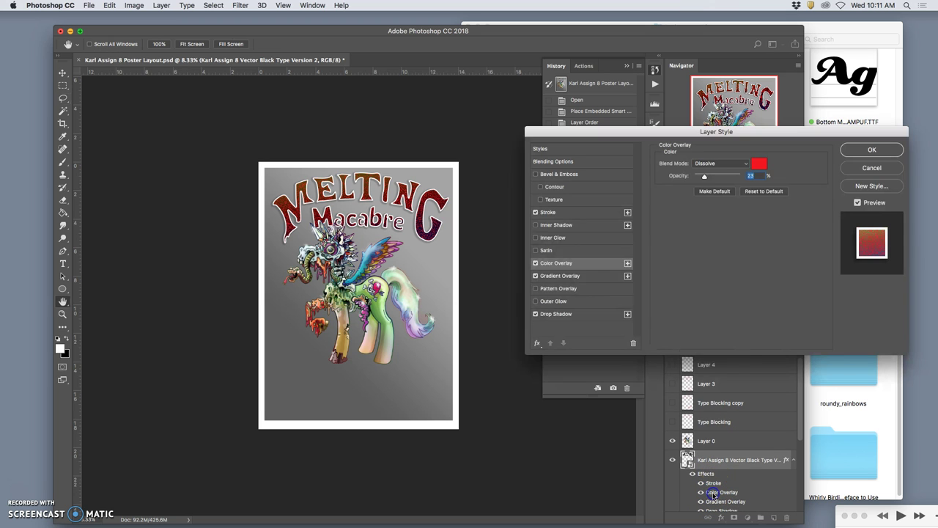
left_click(708, 163)
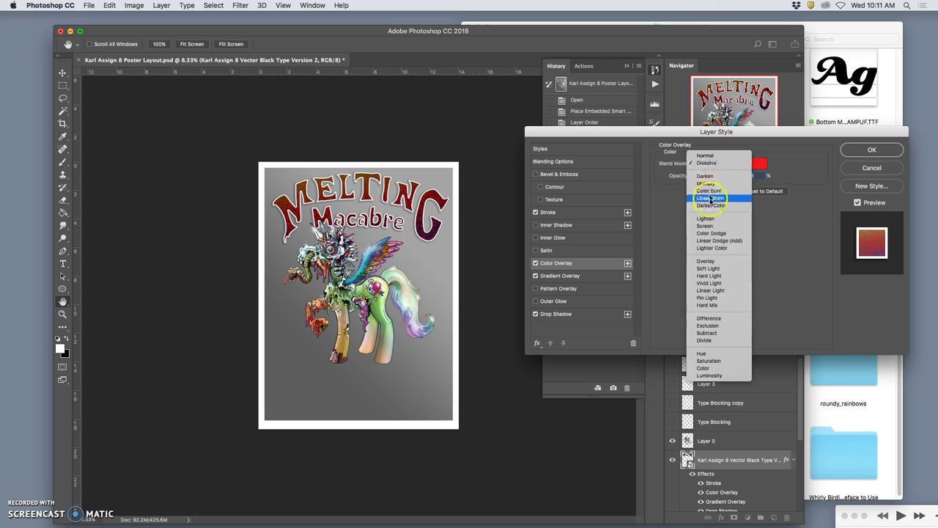
left_click(715, 233)
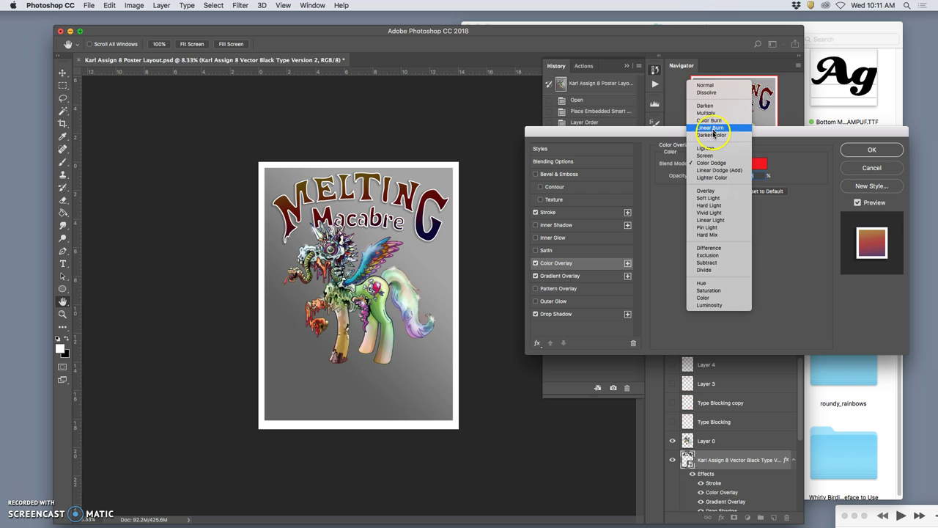
left_click(705, 85)
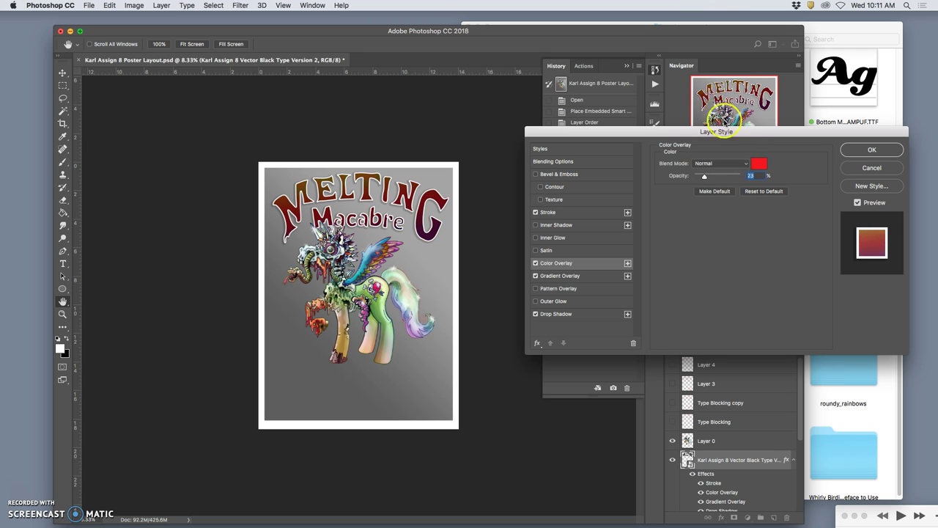
left_click_drag(704, 176, 709, 178)
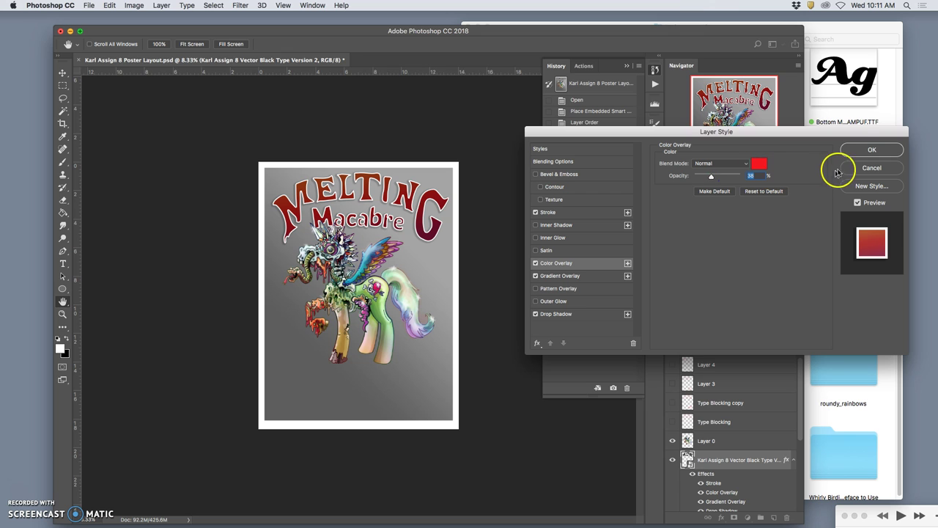
Step: Turn on Bevel & Emboss with Texture and zoom in to inspect the lettering
left_click(536, 175)
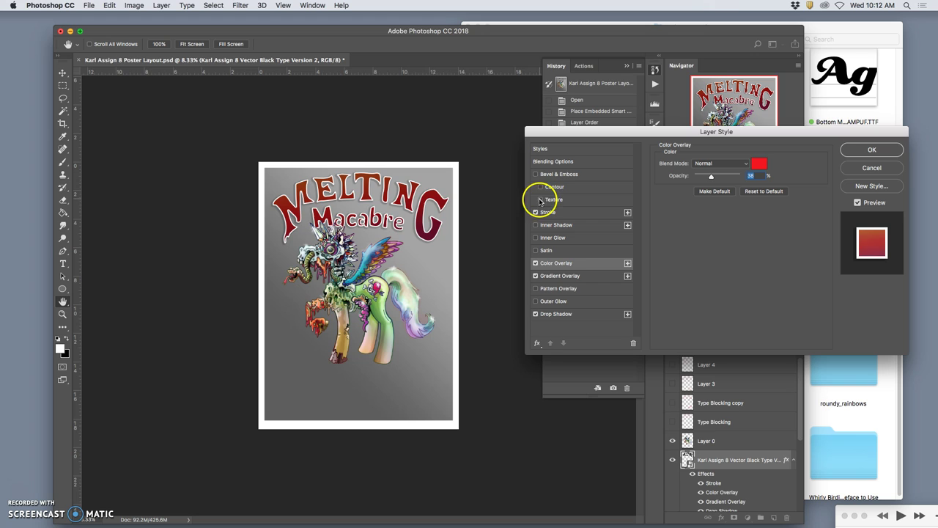
left_click(540, 199)
key("super+plus")
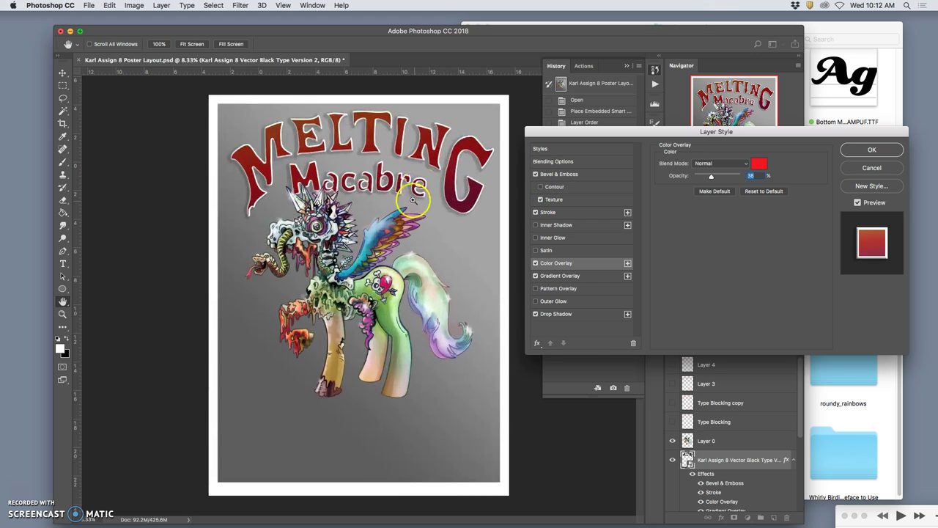
key("super+plus")
key("super+plus")
key("super+plus")
key("super+plus")
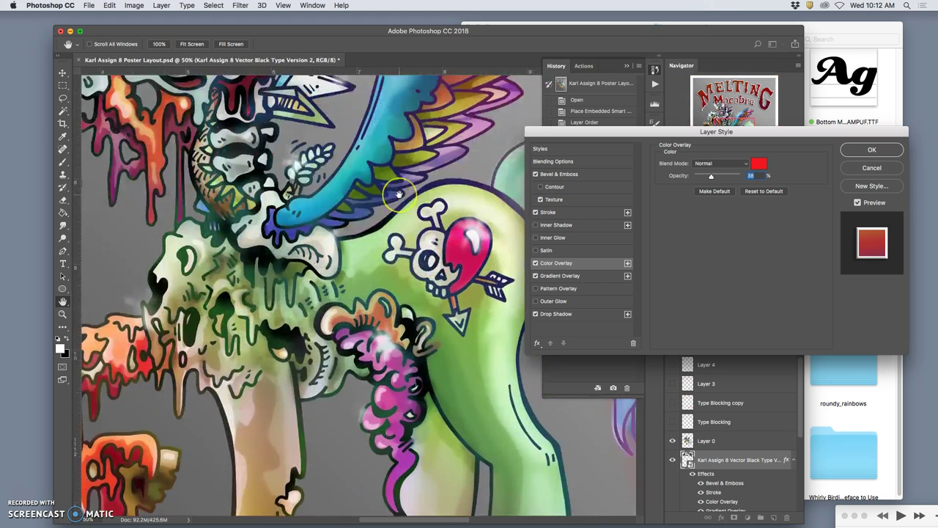
scroll(403, 195, "up", 5)
key("super+plus")
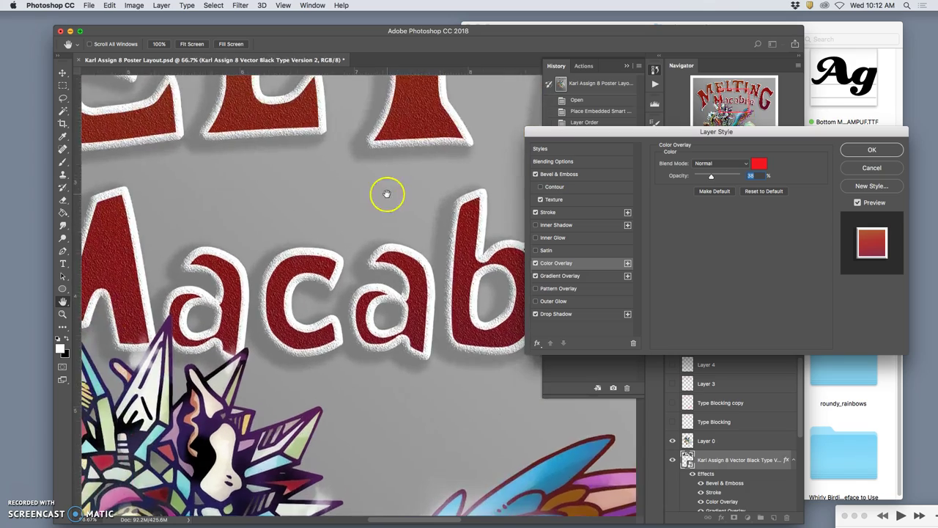
scroll(388, 194, "down", 5)
scroll(387, 193, "down", 2)
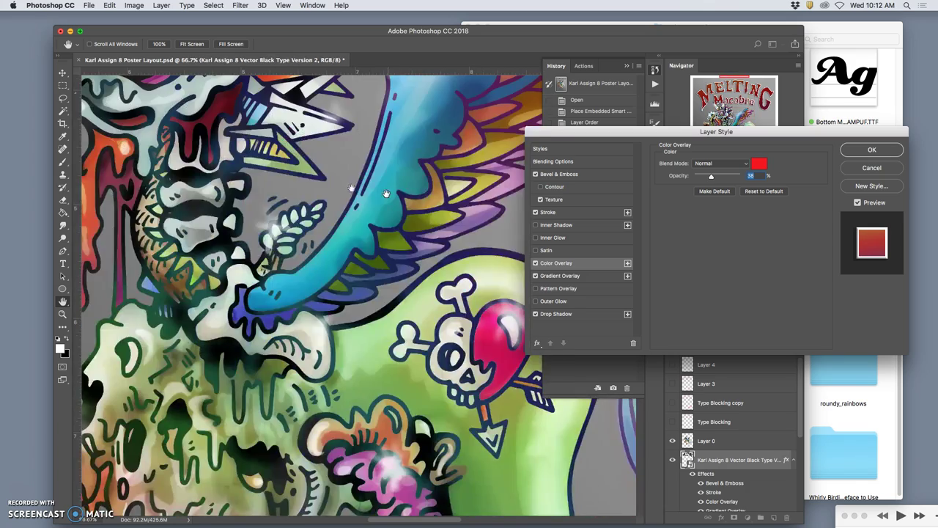
left_click(354, 188)
scroll(353, 188, "up", 4)
scroll(353, 188, "up", 5)
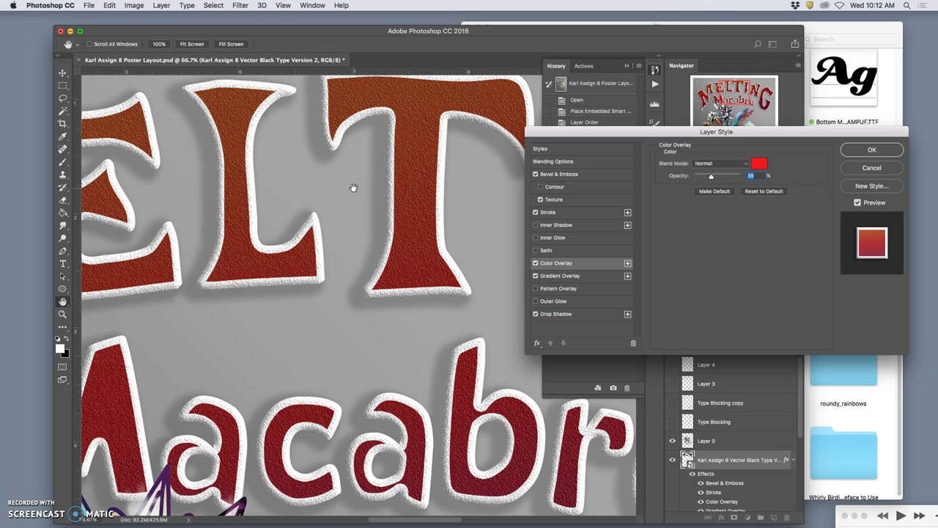
left_click(356, 187)
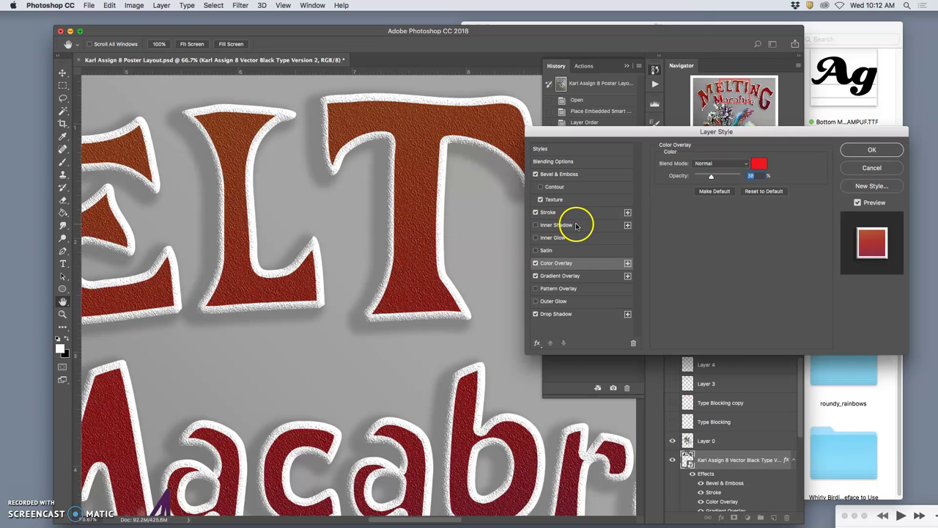
Step: Turn on Outer Glow for the title, adjust its spread and size, and set Normal blend
left_click(546, 302)
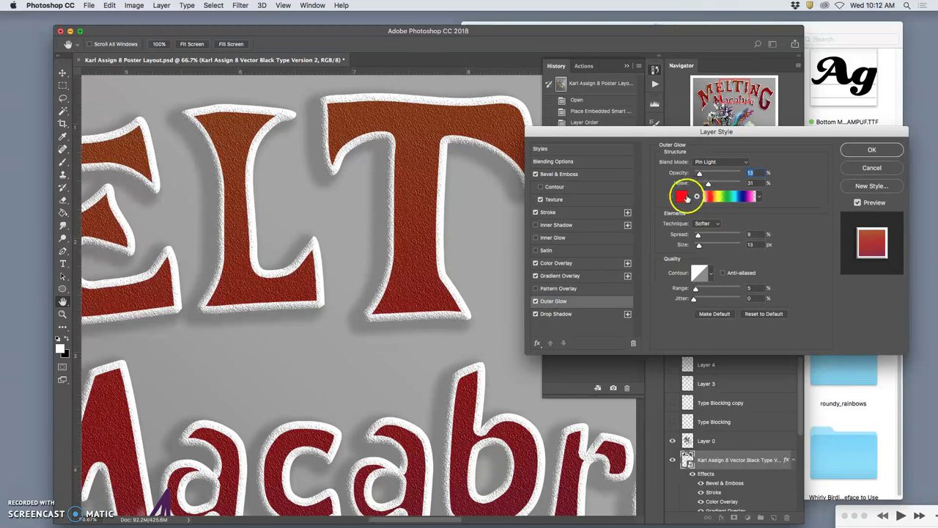
left_click(698, 197)
left_click_drag(700, 235, 709, 237)
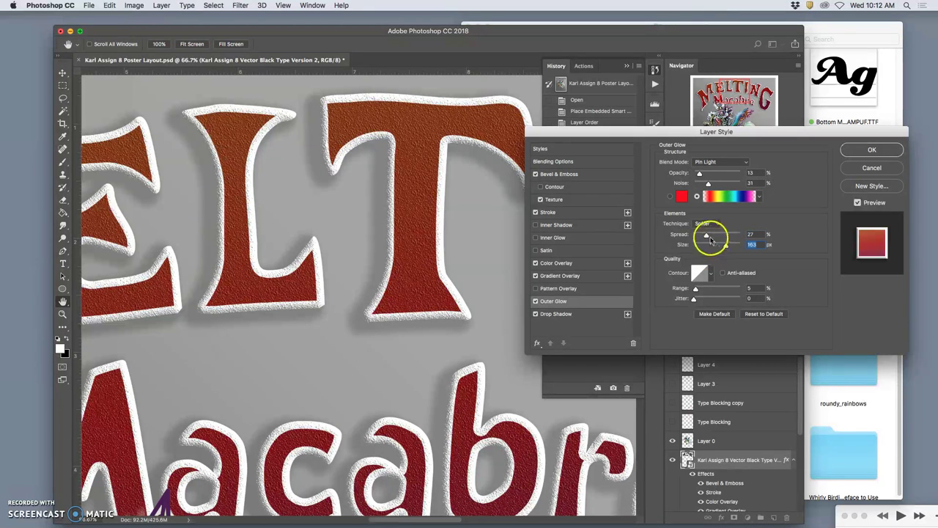
left_click(709, 237)
left_click(726, 245)
left_click(706, 161)
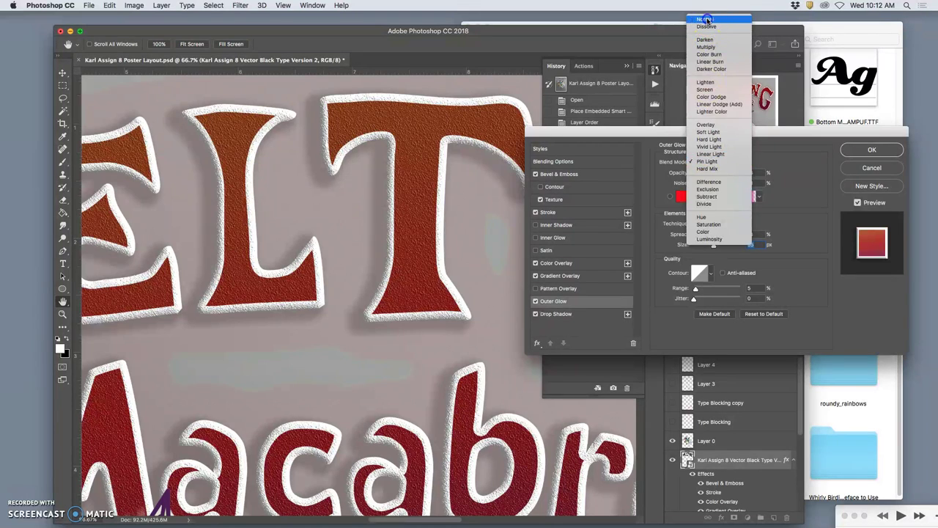
left_click(707, 22)
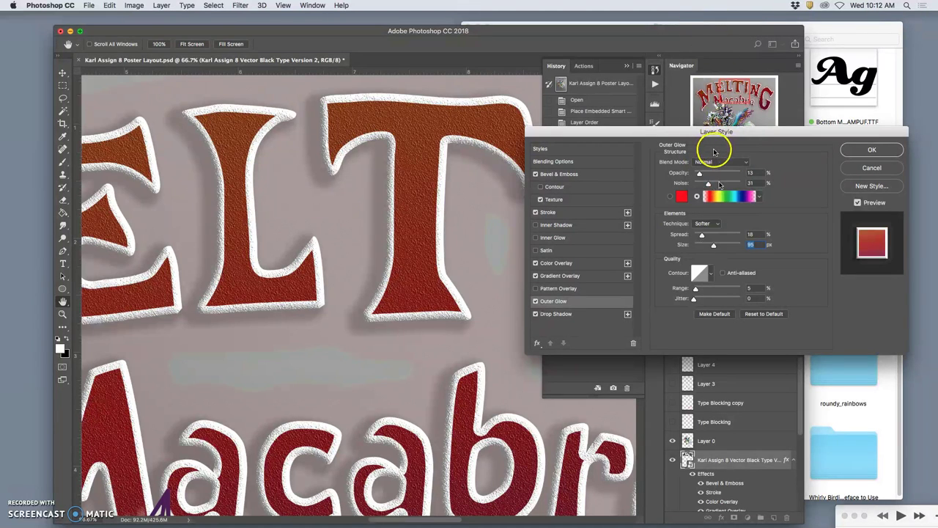
Step: Switch the glow to a solid colour at 18% opacity and shrink its size to 43 px
left_click(704, 176)
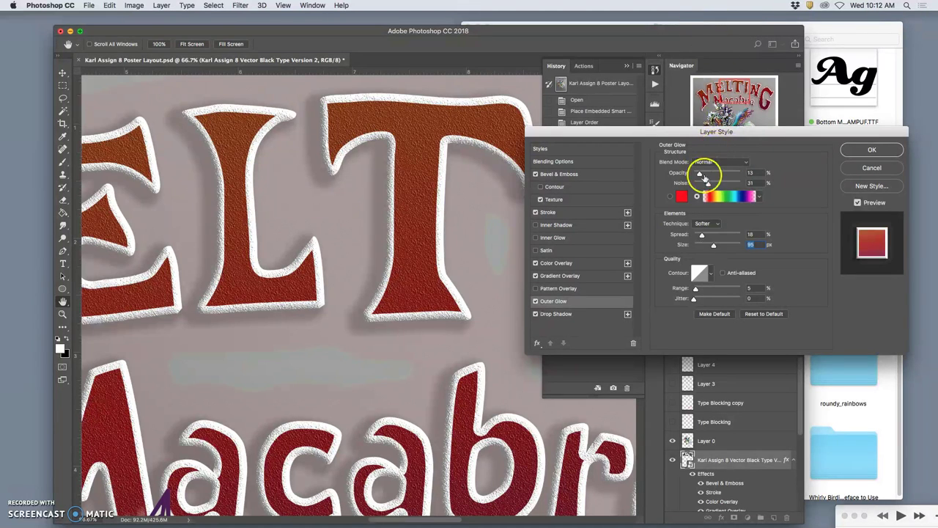
left_click(712, 246)
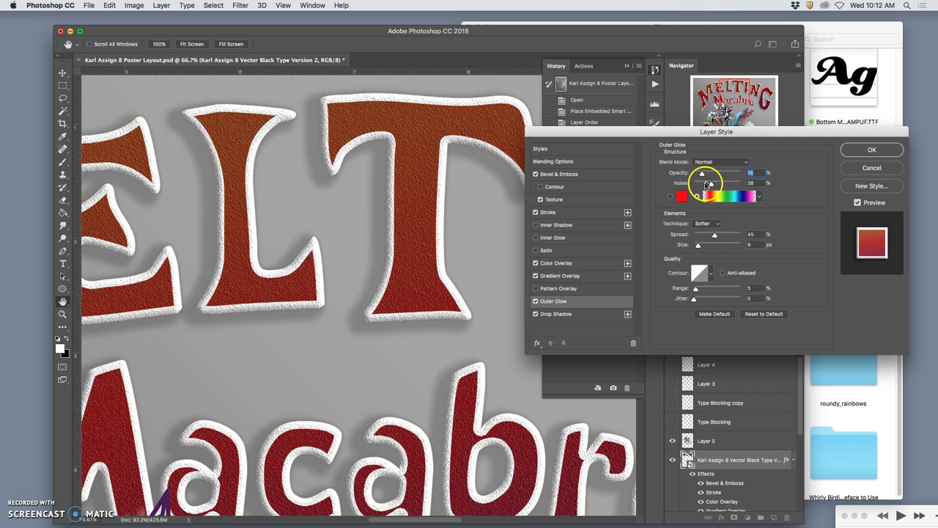
left_click(671, 198)
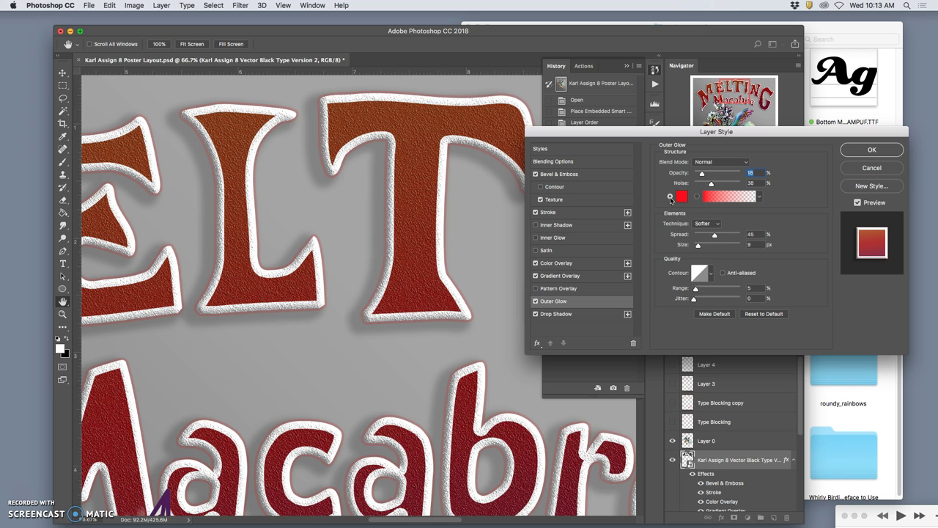
left_click(700, 246)
left_click(515, 252)
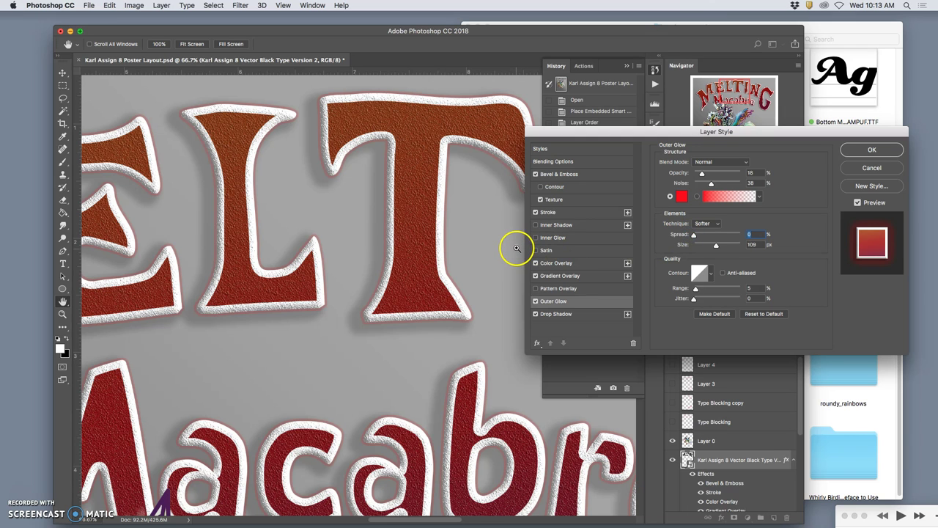
left_click(465, 247, "alt")
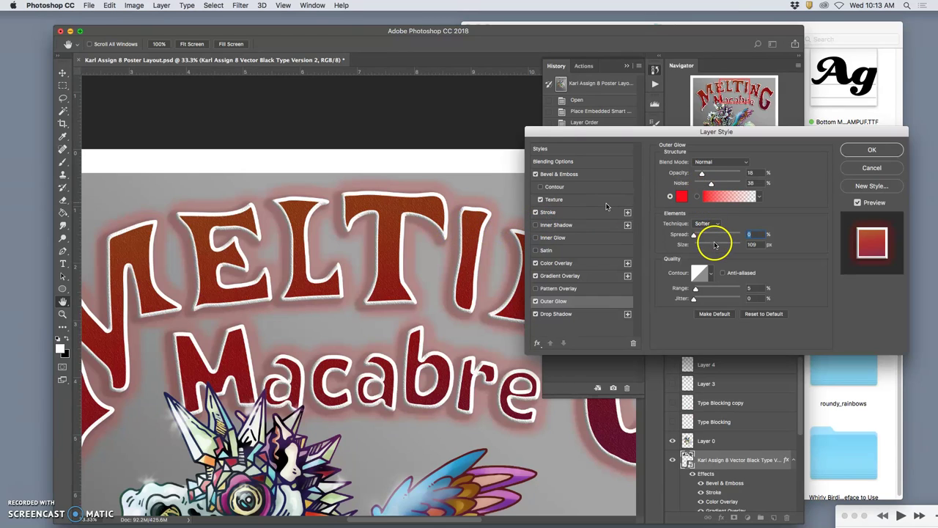
mouse_move(715, 244)
left_mouse_down()
mouse_move(697, 245)
mouse_move(705, 247)
left_mouse_up()
key("ctrl+minus")
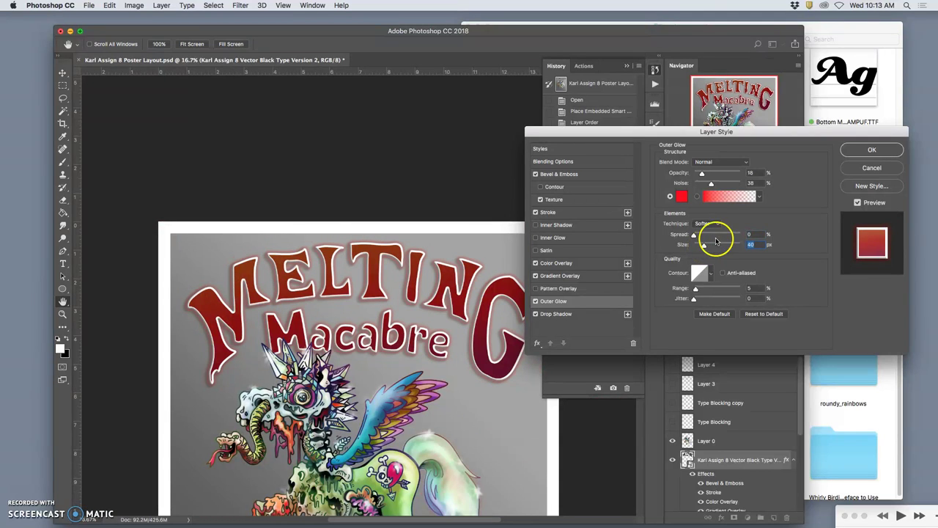
Step: Change the Outer Glow colour from red to a dark green
left_click(682, 195)
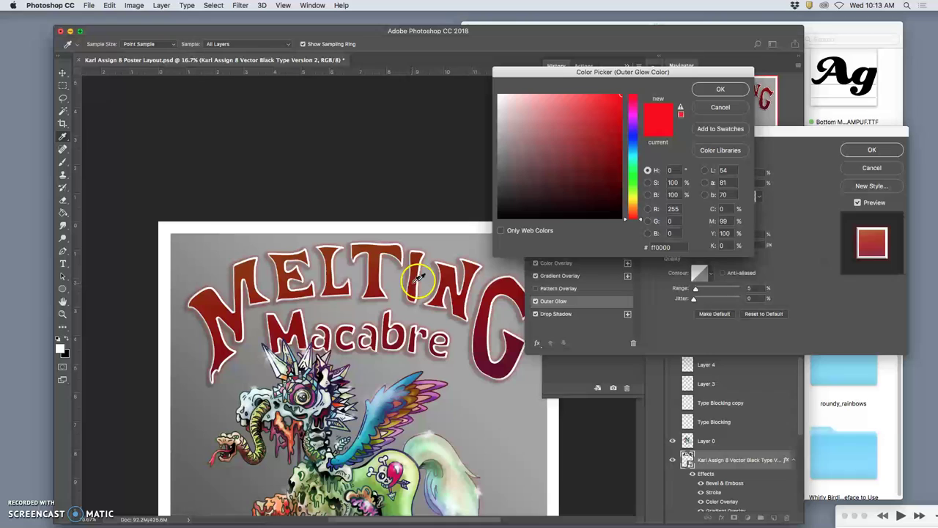
left_click(634, 177)
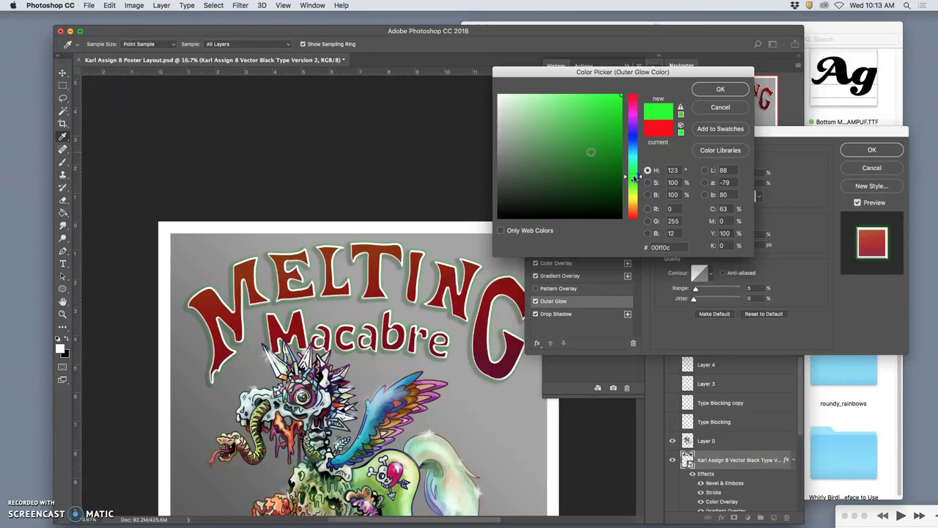
mouse_move(591, 151)
left_mouse_down()
mouse_move(571, 146)
mouse_move(560, 167)
left_mouse_up()
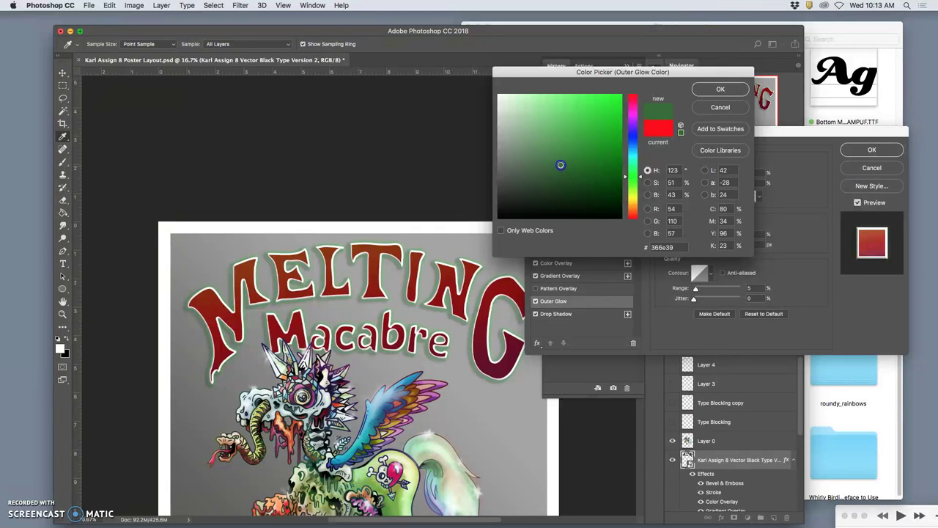
left_click(700, 91)
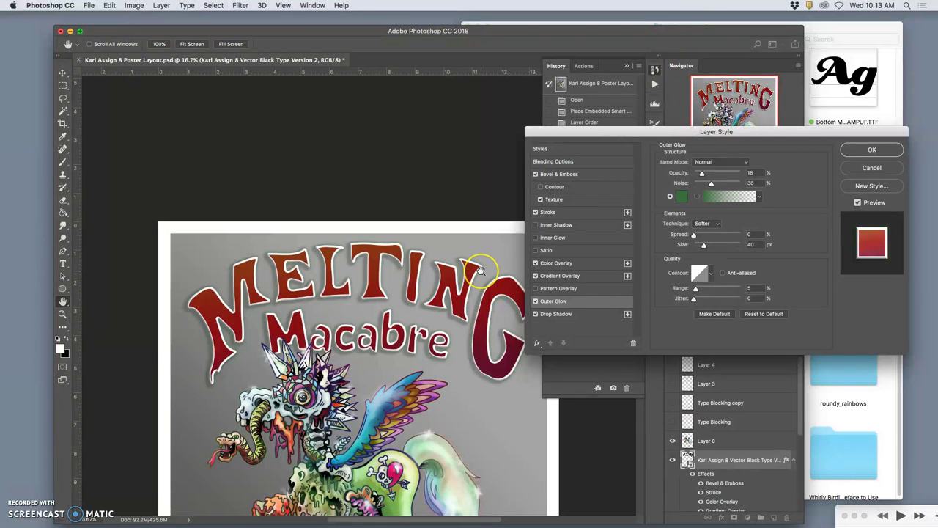
Step: Zoom in to 100% on the Macabre lettering to inspect the green glow
key("super+plus")
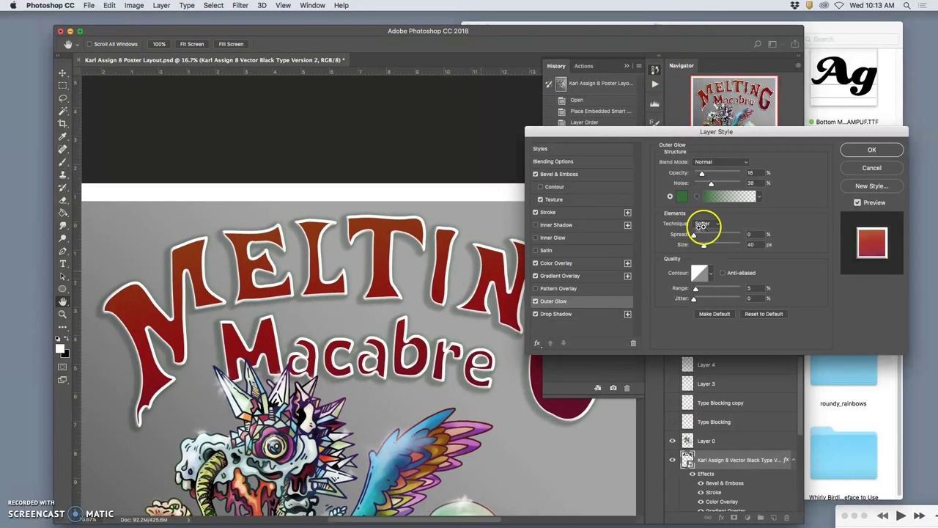
left_click(436, 257)
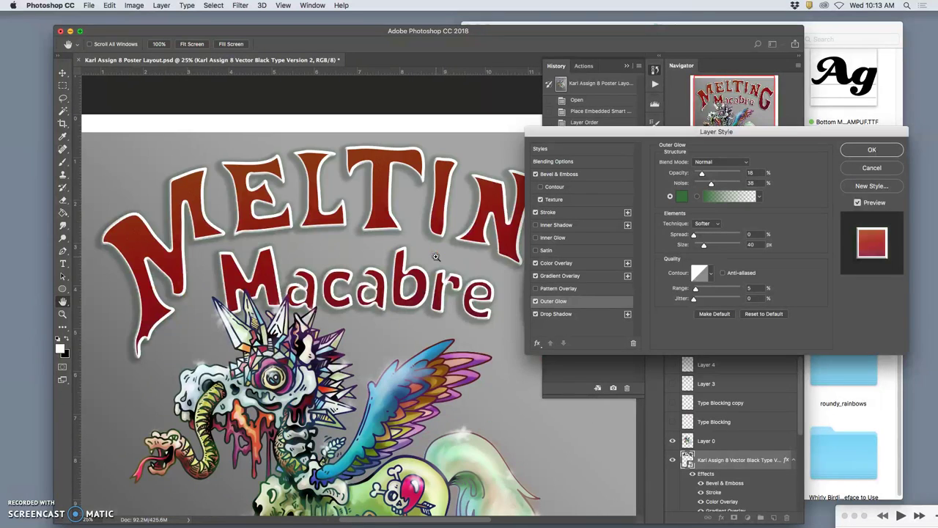
left_click(436, 257)
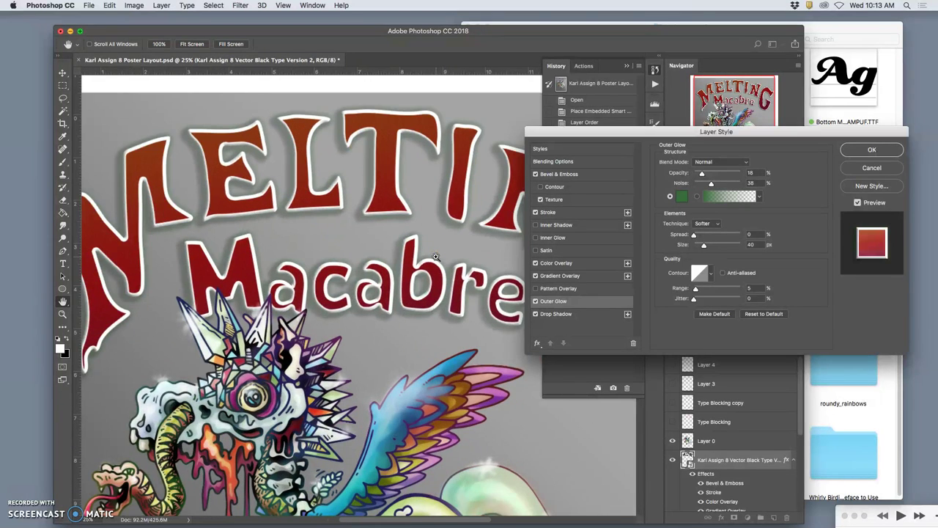
left_click(436, 256)
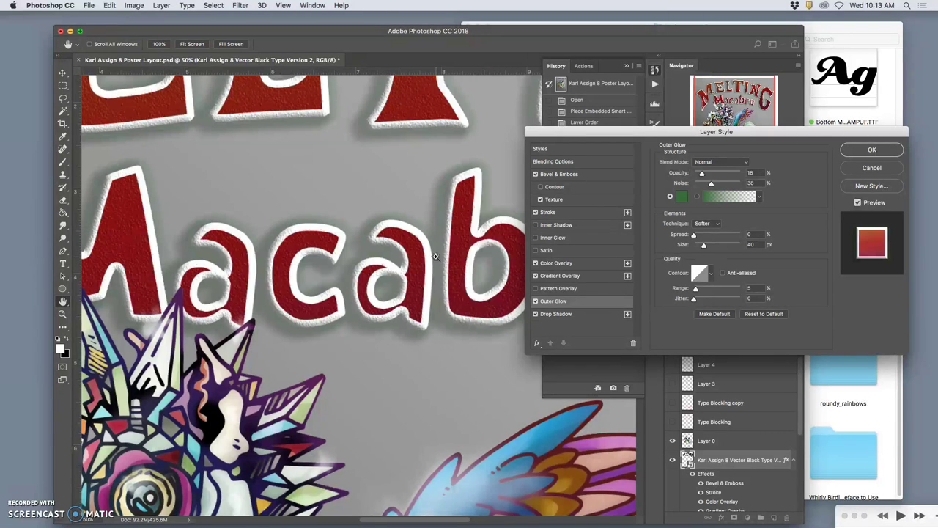
left_click(436, 257)
scroll(437, 256, "right", 15)
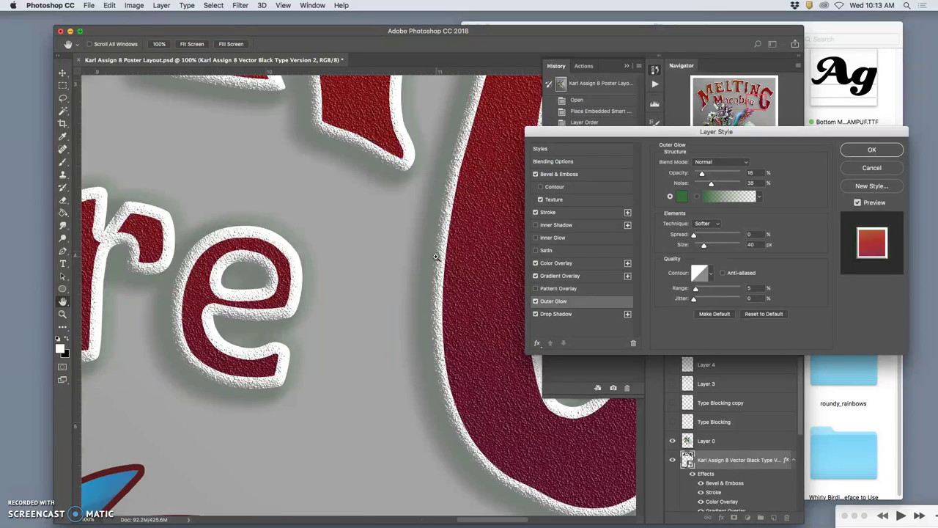
scroll(436, 256, "right", 8)
scroll(436, 257, "left", 1)
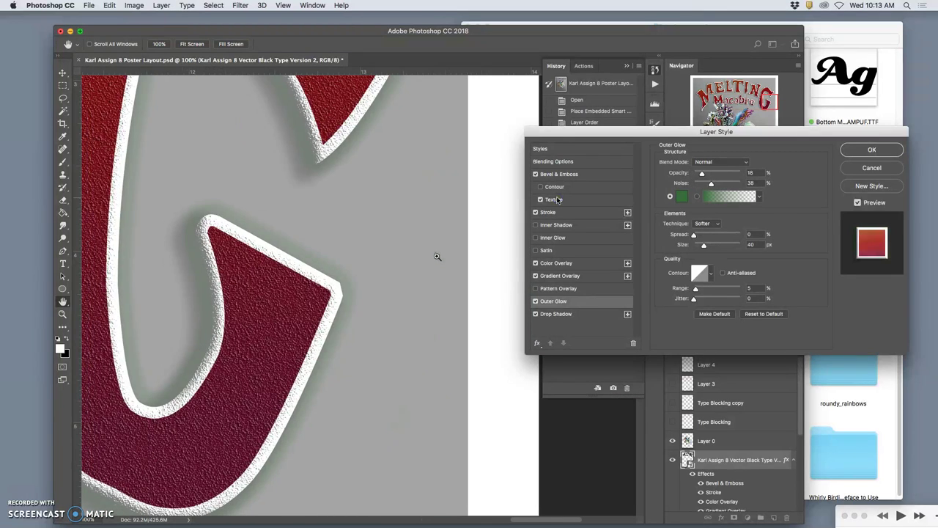
Step: Lower the Bevel & Emboss texture depth to +38%, then zoom out to the whole poster
left_click(554, 199)
left_click(673, 206)
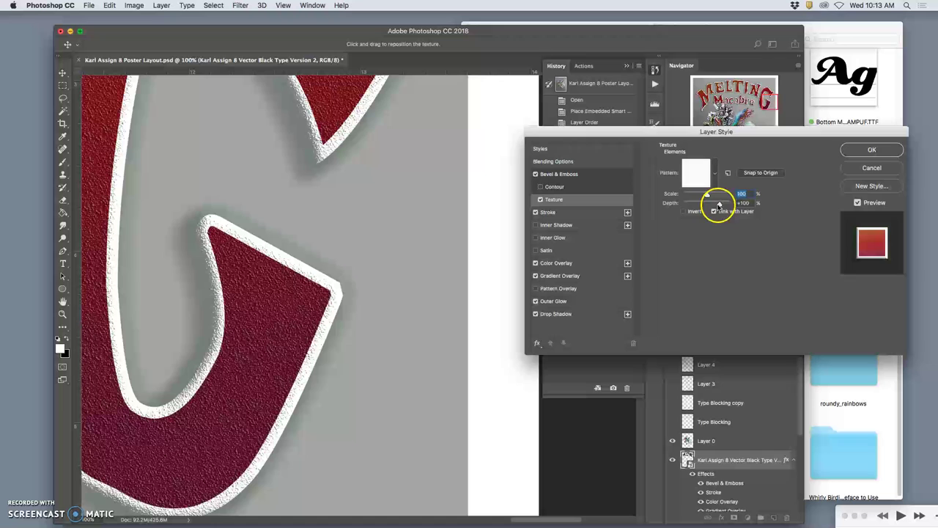
left_click(718, 205)
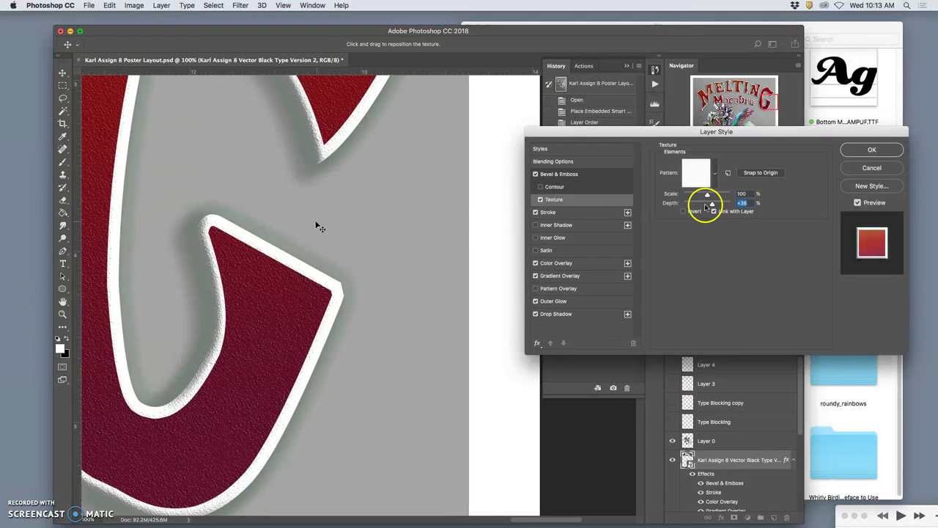
scroll(314, 225, "left", 10)
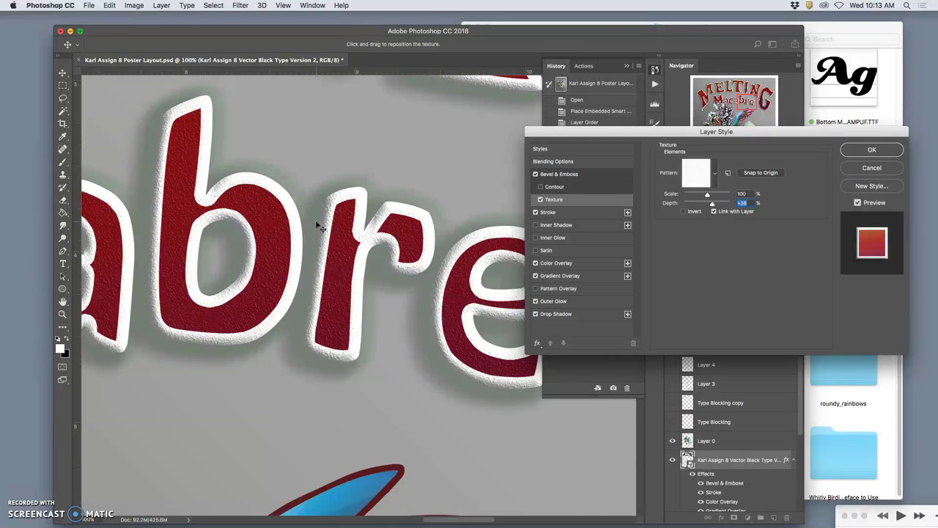
scroll(316, 225, "left", 10)
scroll(317, 226, "down", 5)
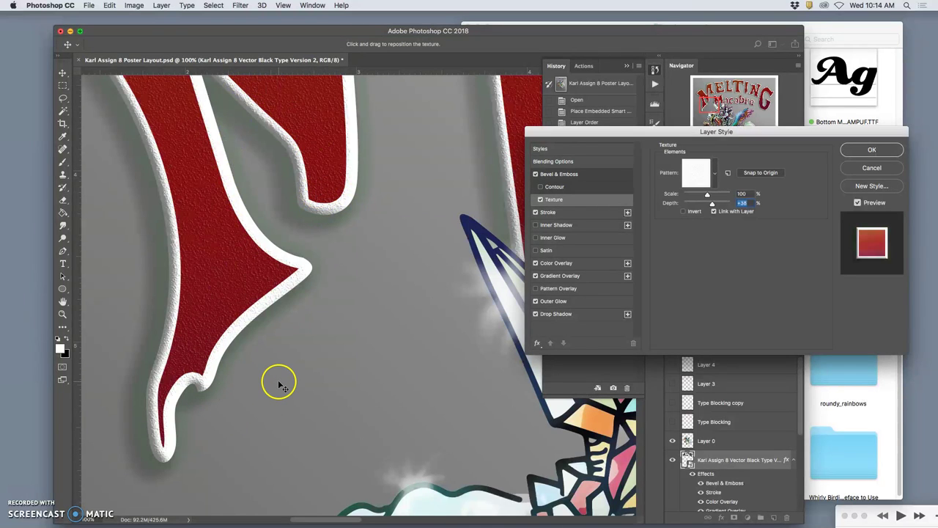
key("super+minus")
key("super+minus")
key("super+minus")
key("super+minus")
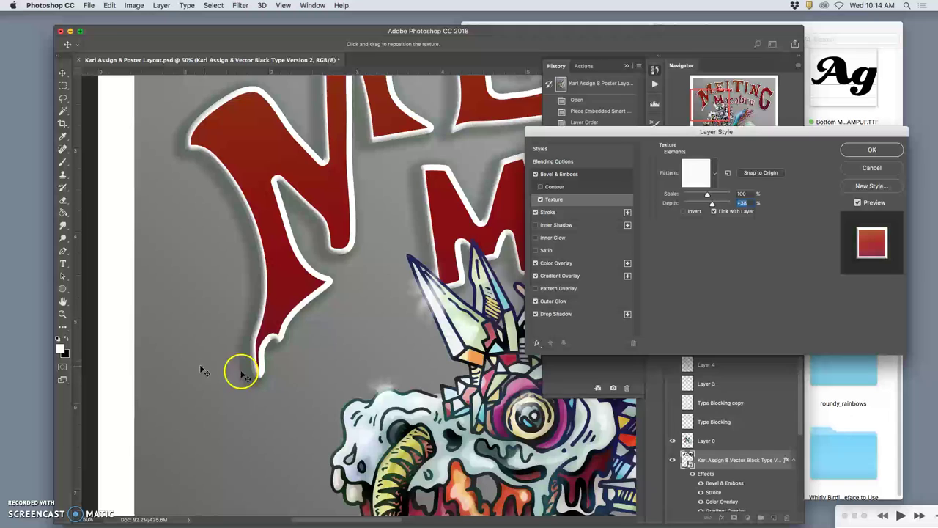
key("super+minus")
key("super+minus")
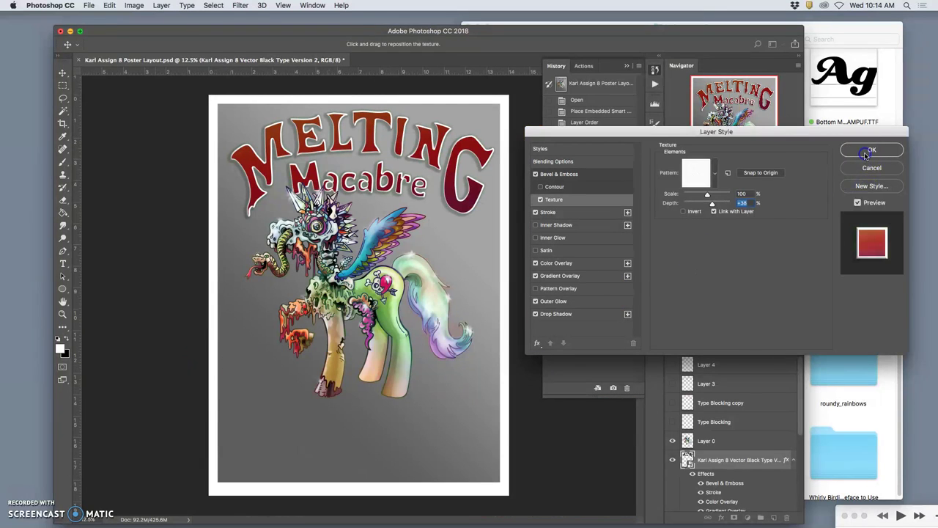
Step: Apply the layer style, compare with effects off and on, and nudge the title slightly left
left_click(870, 151)
scroll(718, 452, "down", 1)
scroll(718, 452, "down", 5)
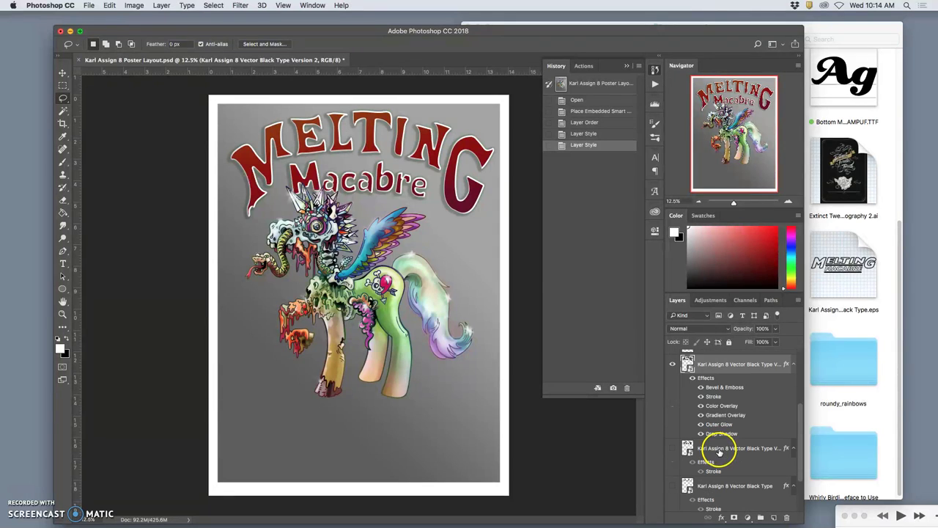
left_click(692, 377)
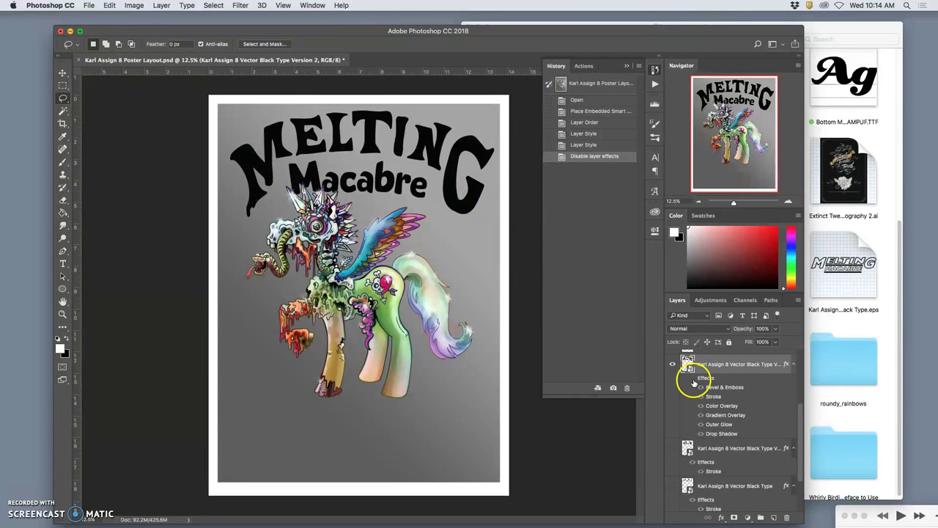
left_click(693, 379)
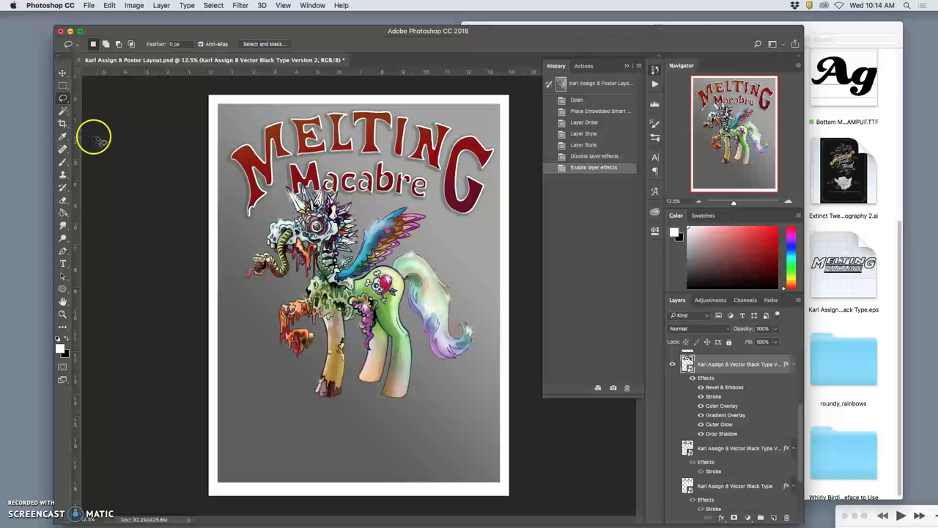
left_click(63, 72)
left_click_drag(307, 139, 301, 133)
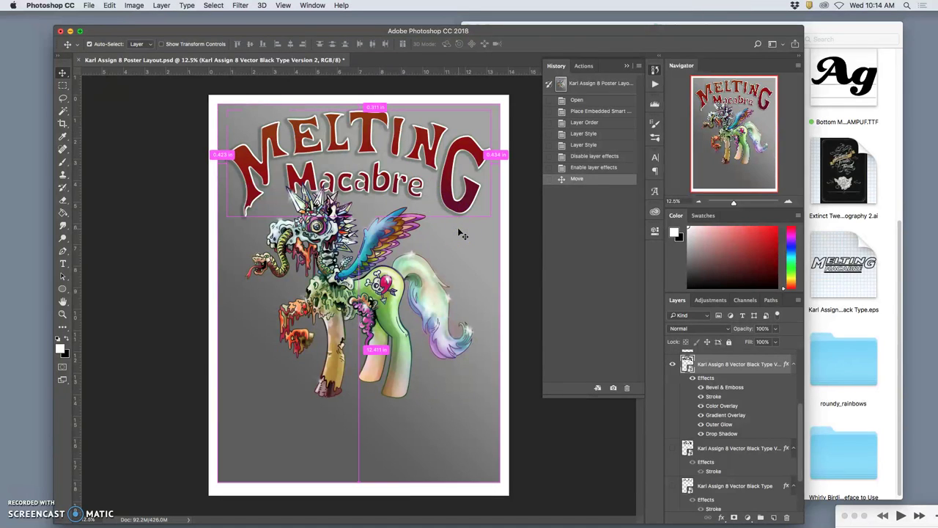
Step: Save the poster and show the second Vector Black Type layer over the red title
key("super+s")
left_click(436, 218)
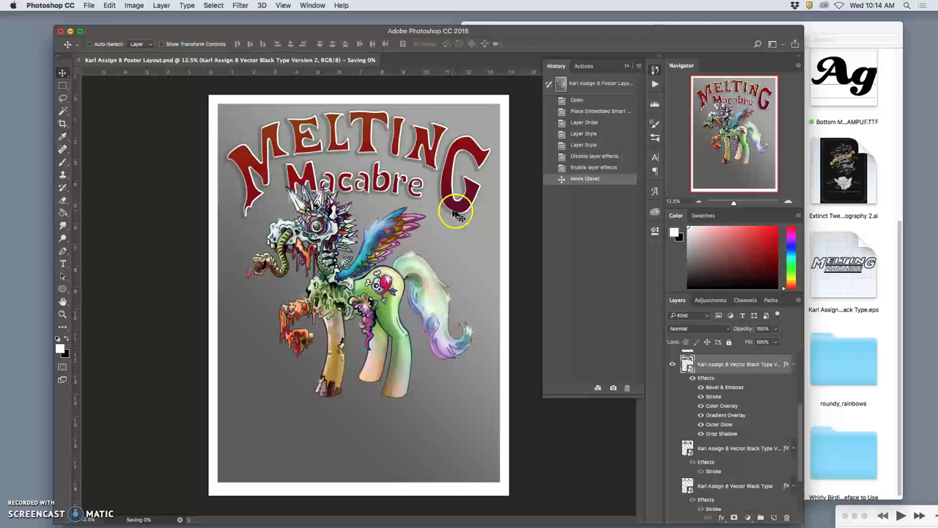
scroll(712, 392, "up", 2)
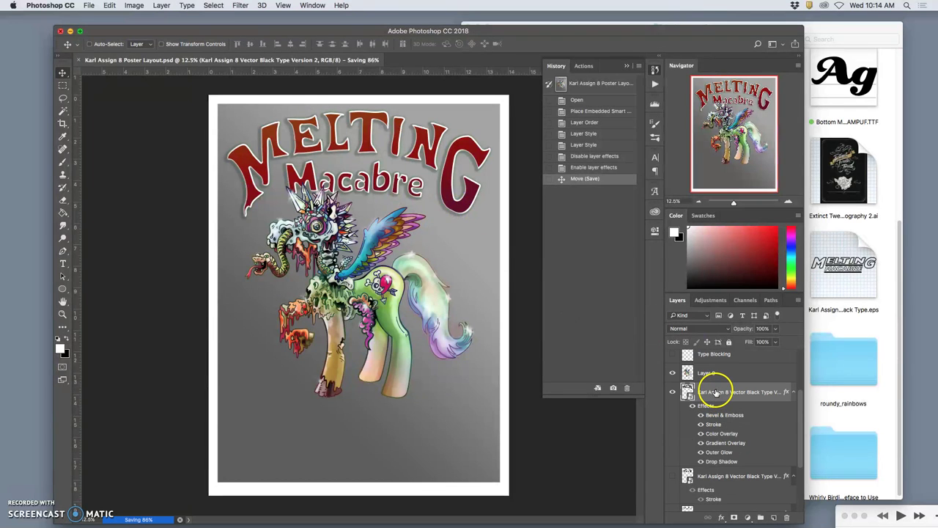
scroll(715, 392, "up", 3)
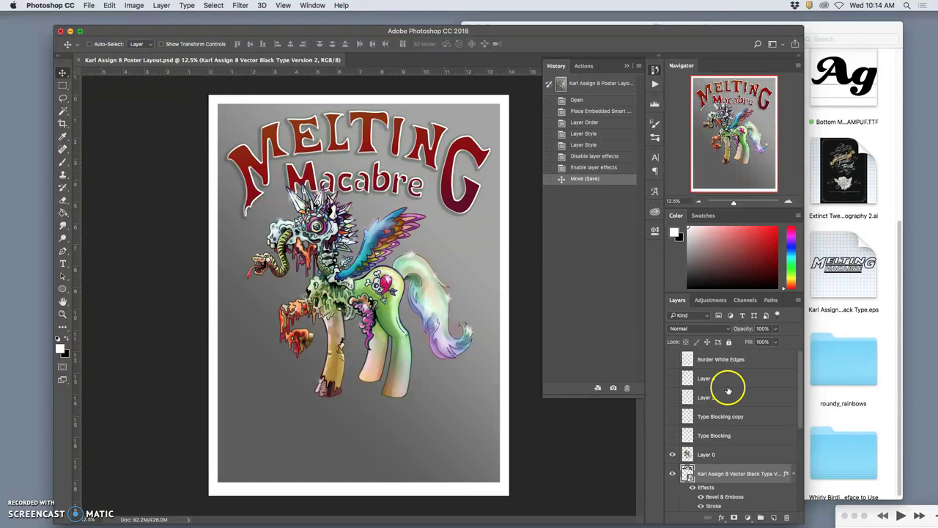
scroll(728, 390, "down", 5)
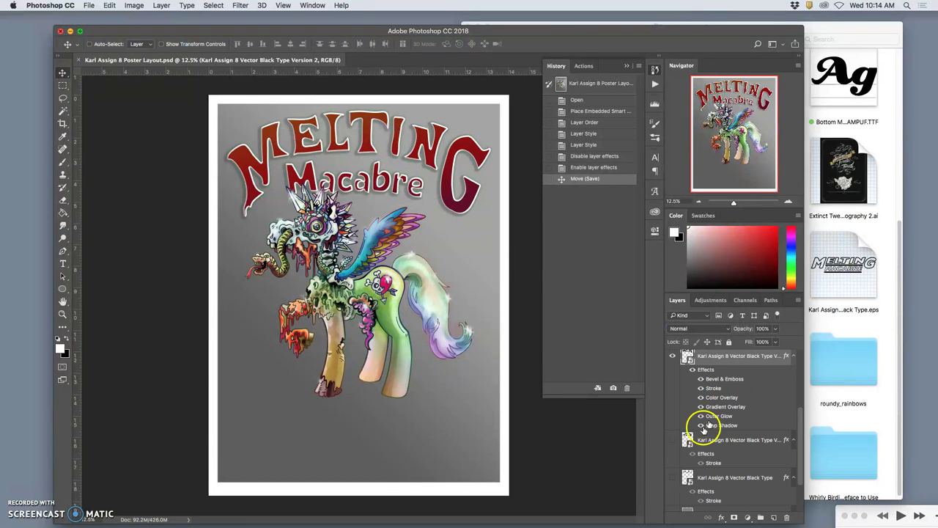
left_click(673, 440)
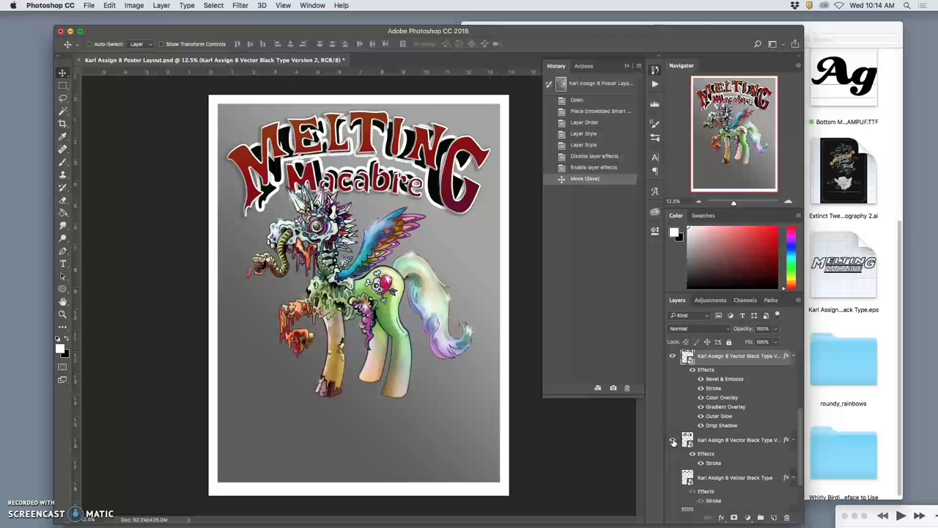
Step: Show the outlined black type layer and hide the red title layer
left_click(673, 441)
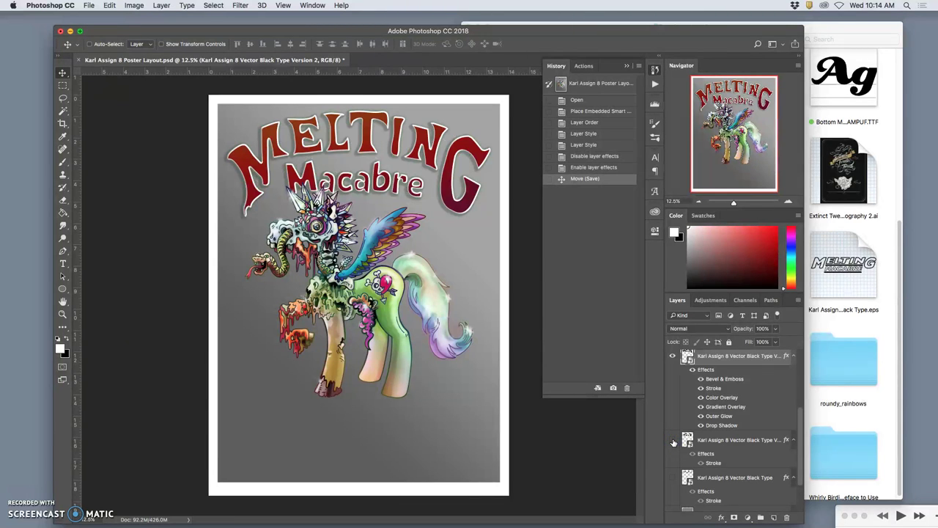
mouse_move(708, 419)
left_mouse_down()
mouse_move(691, 464)
mouse_move(714, 445)
mouse_move(701, 383)
left_mouse_up()
left_click(672, 474)
left_click(708, 396)
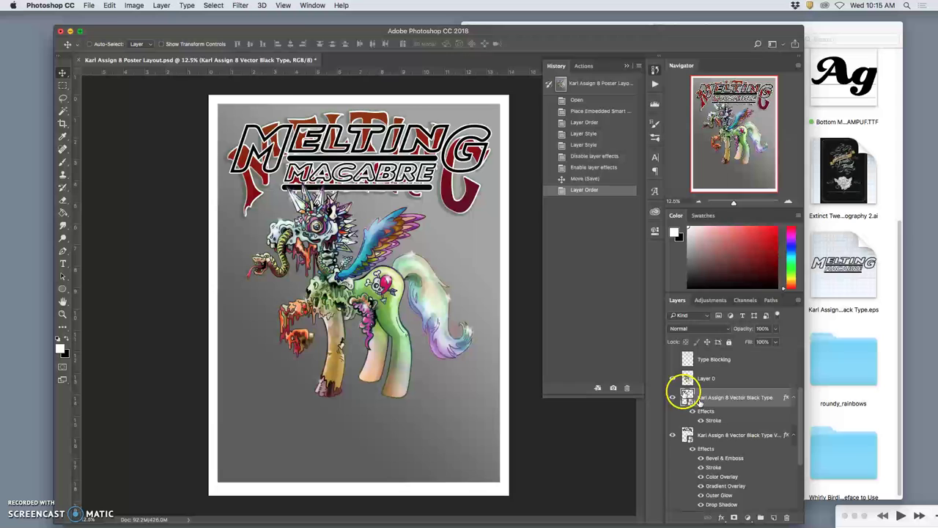
left_click(709, 444)
left_click(673, 436)
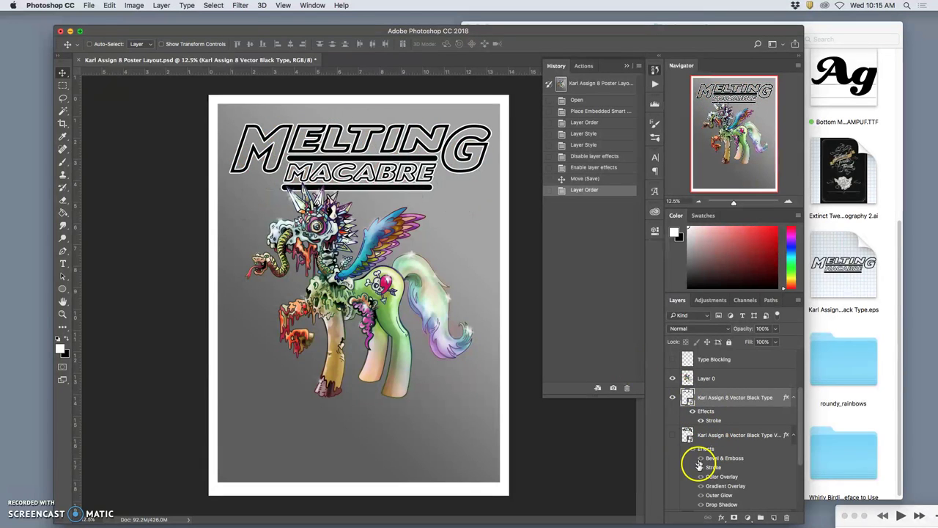
Step: Duplicate the red title layer and move its effects onto the black vector type layer
left_click(708, 436)
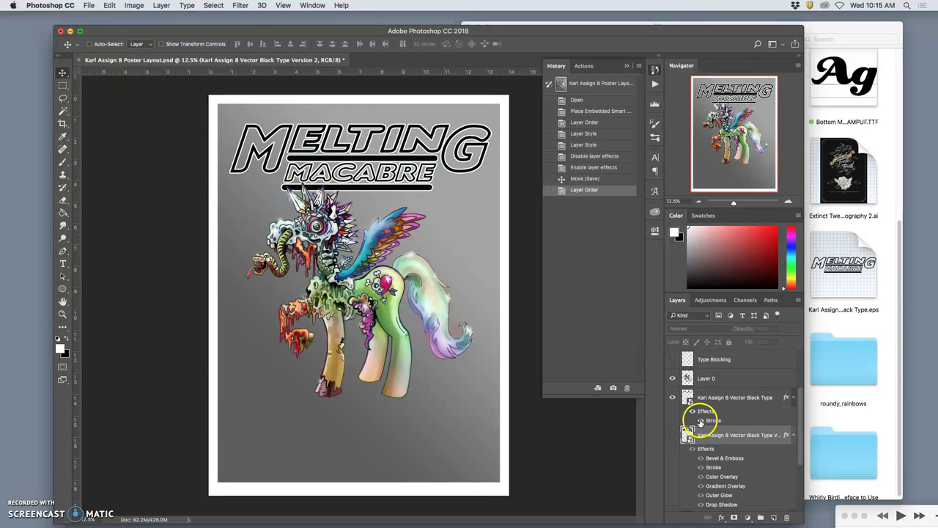
scroll(700, 423, "down", 1)
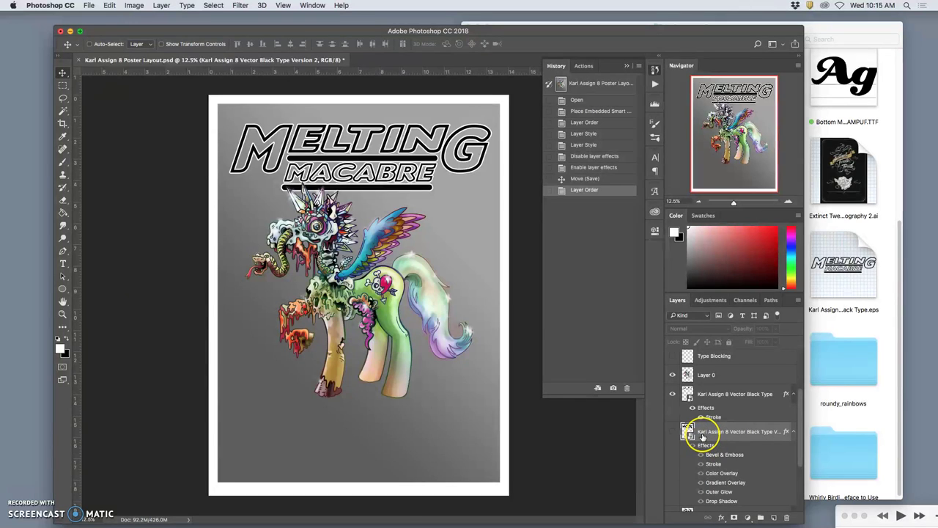
key("super+j")
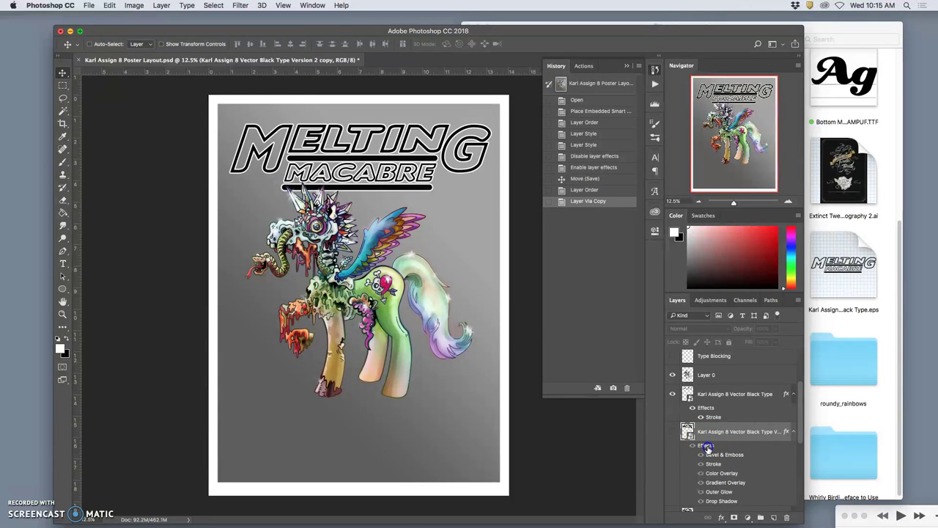
left_click_drag(704, 407, 703, 407)
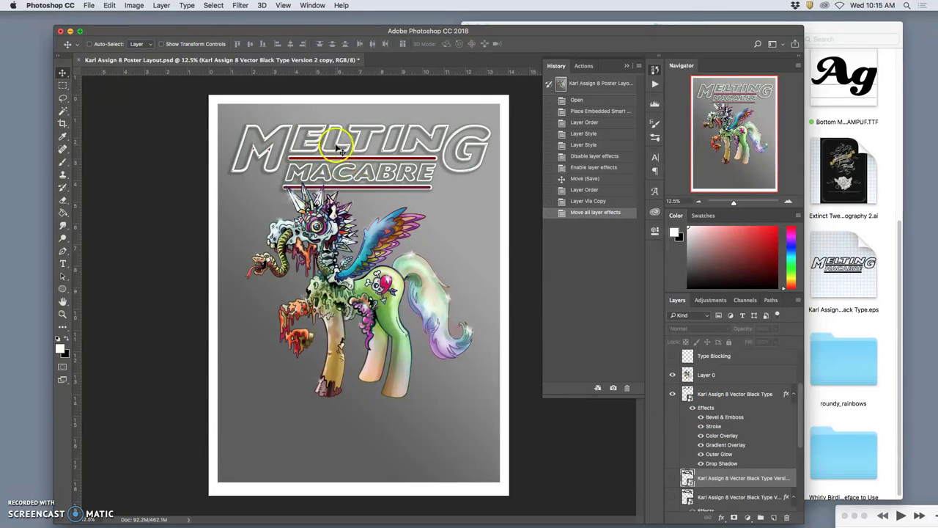
Step: Set the title's Stroke to Outside and thin it from 24 px to 6 px
double_click(709, 426)
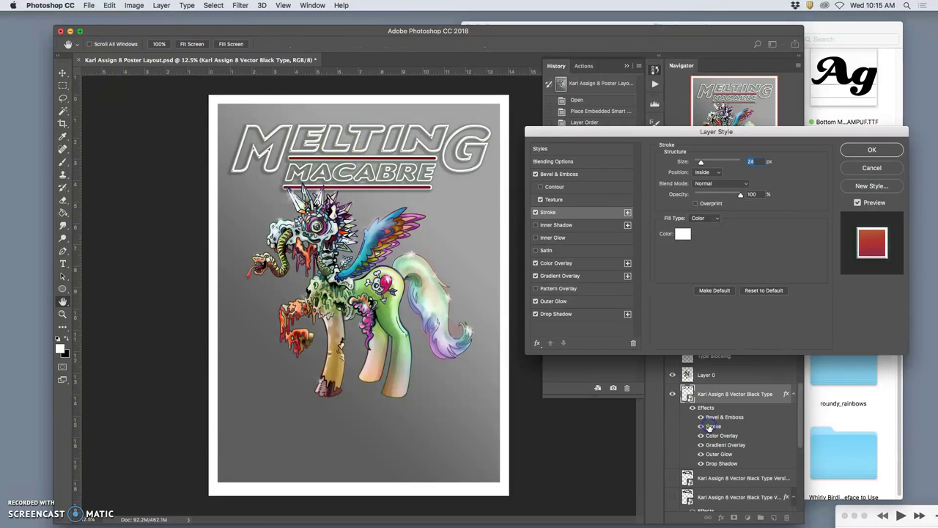
left_click(701, 162)
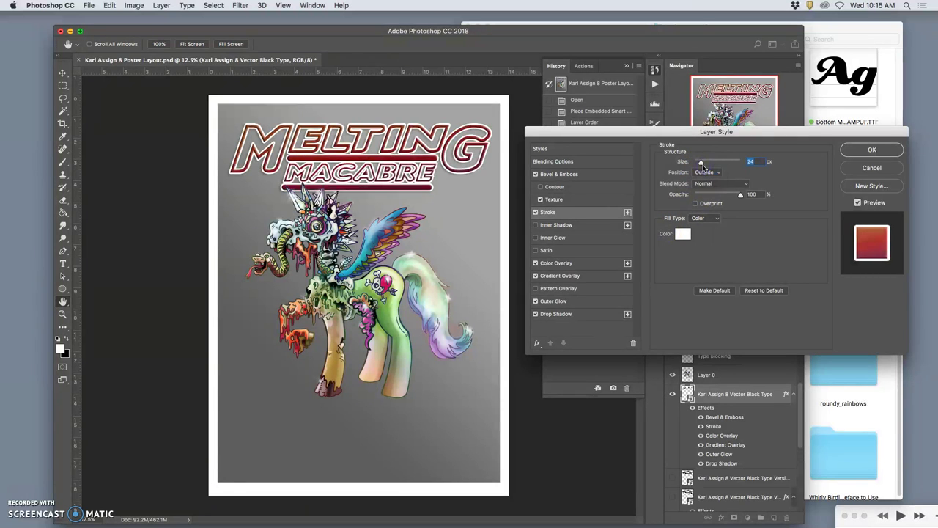
scroll(359, 293, "up", 3)
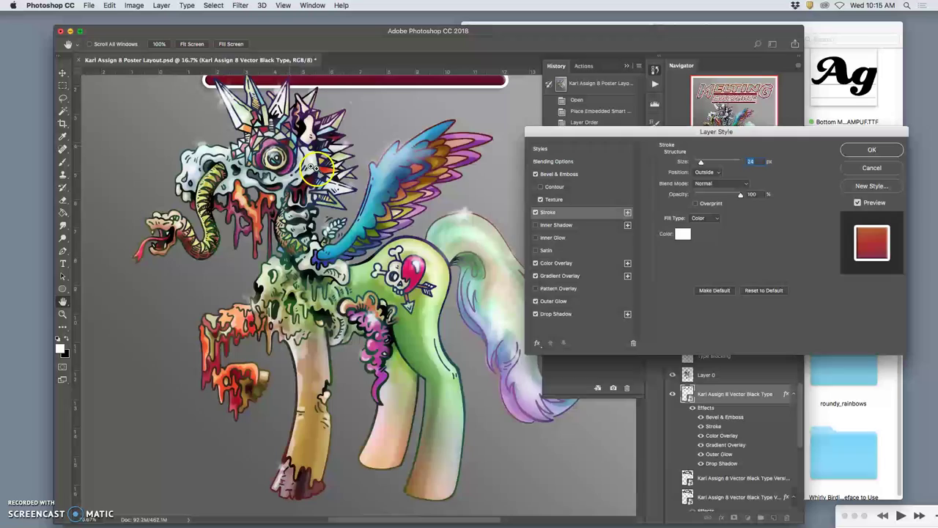
scroll(326, 173, "up", 5)
scroll(325, 172, "up", 3)
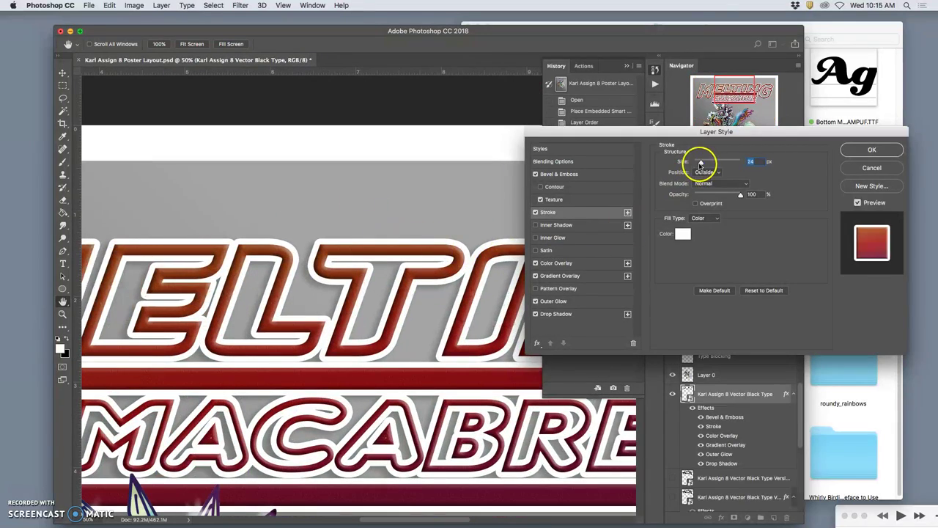
left_click_drag(699, 164, 697, 163)
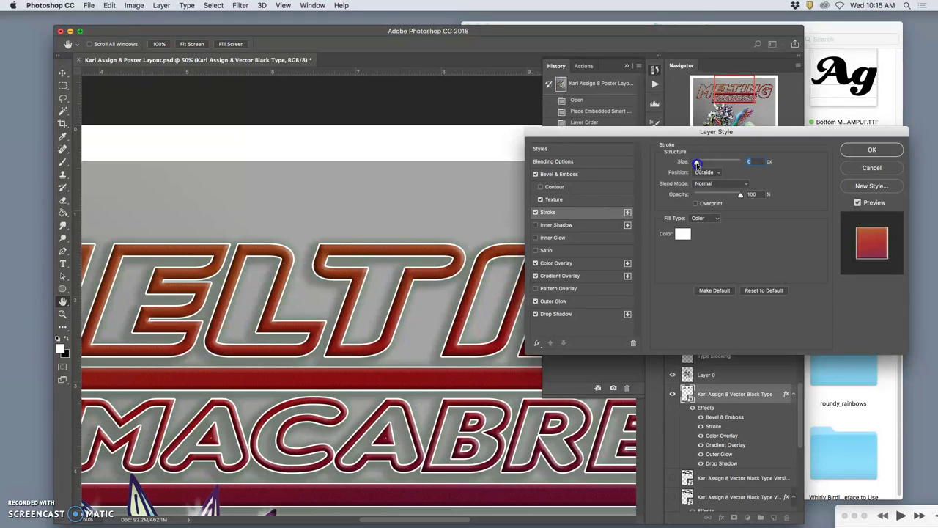
scroll(456, 224, "down", 3)
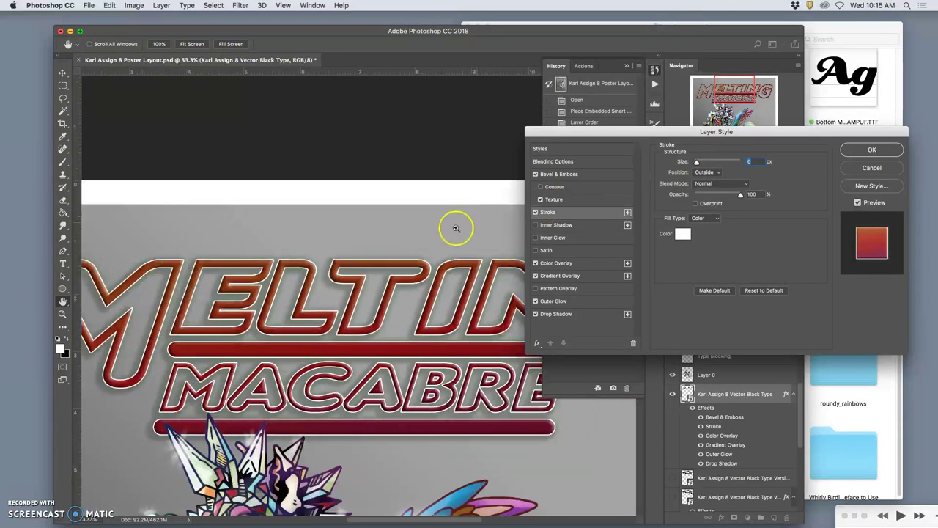
scroll(419, 234, "up", 2)
scroll(422, 251, "down", 1)
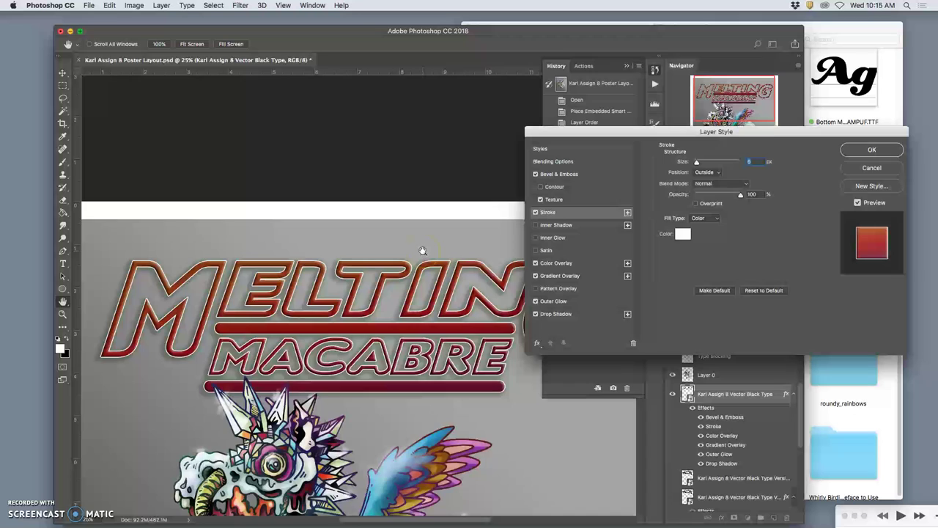
scroll(422, 251, "down", 1)
scroll(423, 251, "down", 1)
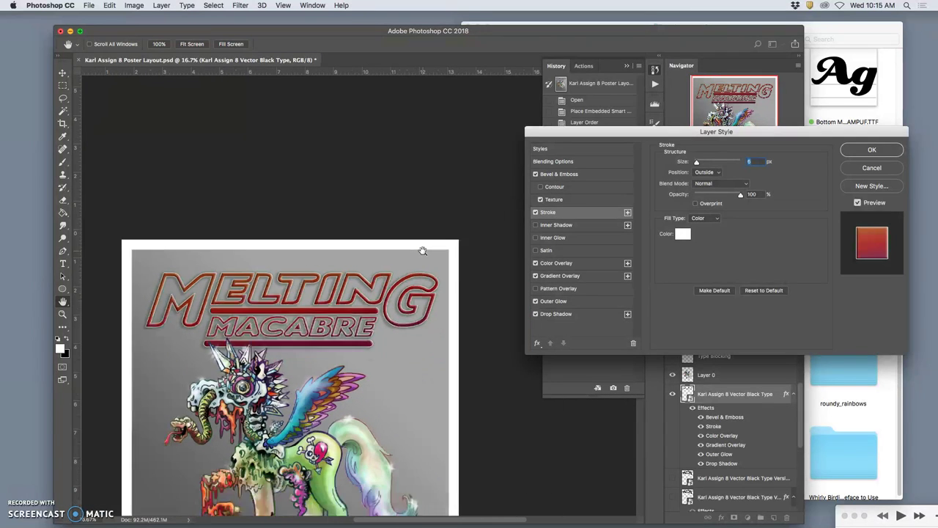
Step: Try several gradient overlay presets and settle on Yellow, Violet, Orange, Blue
left_click(577, 276)
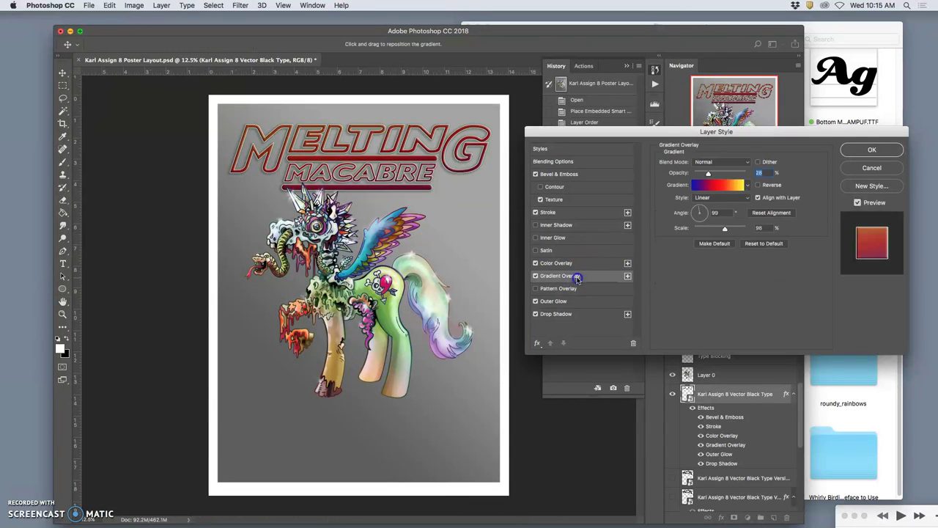
left_click(718, 184)
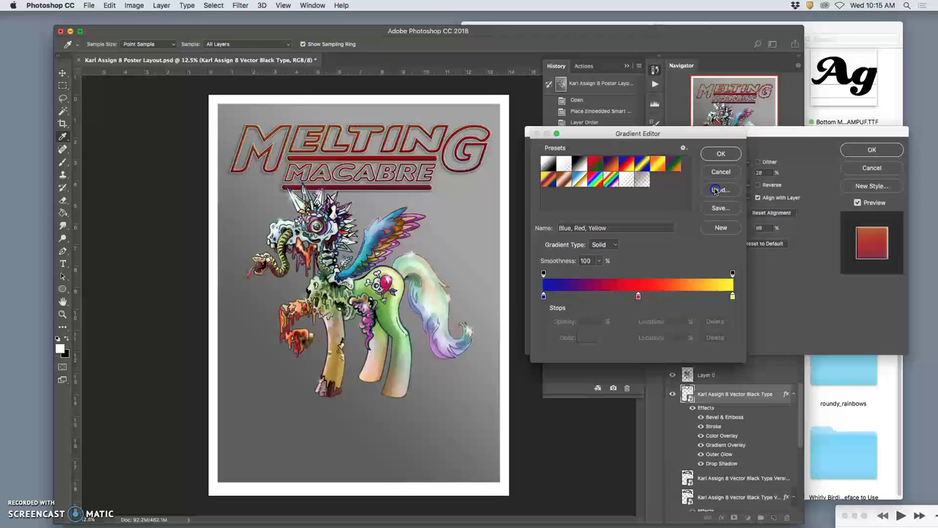
left_click(598, 182)
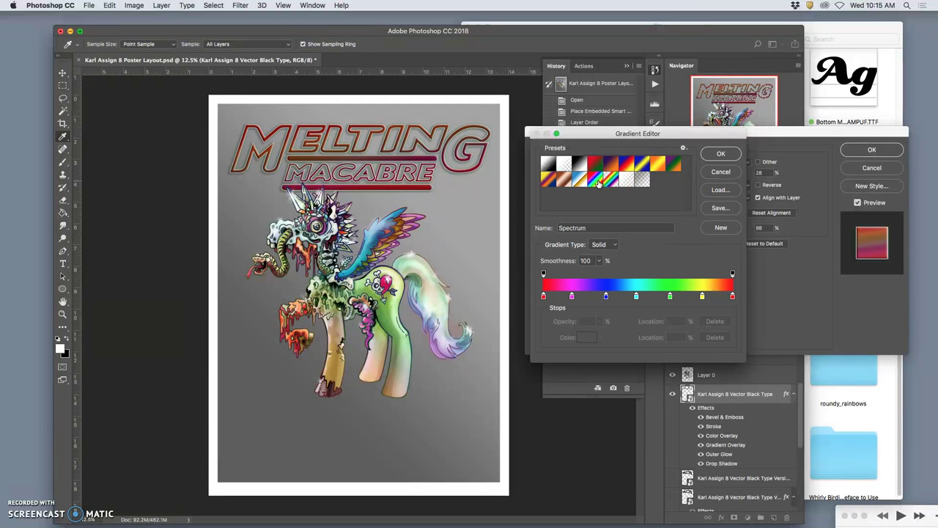
left_click(616, 180)
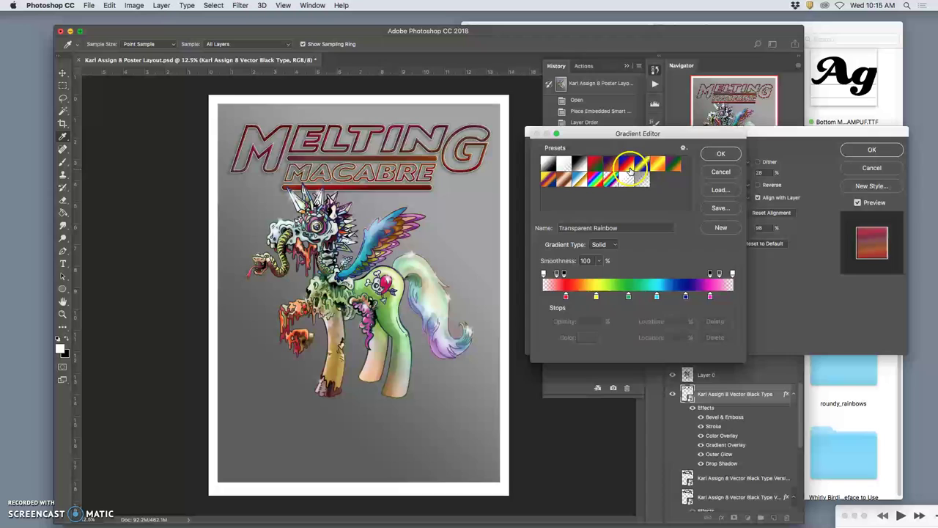
left_click(630, 168)
left_click(658, 166)
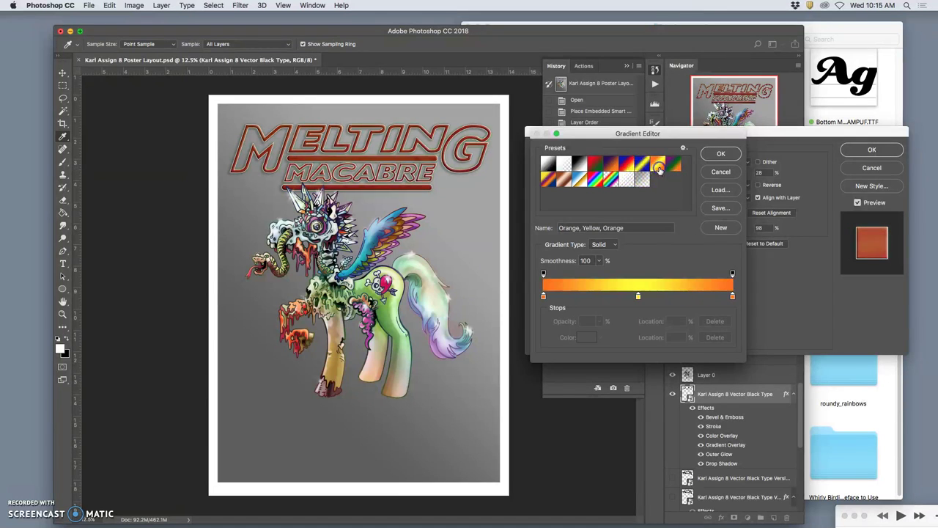
left_click(642, 167)
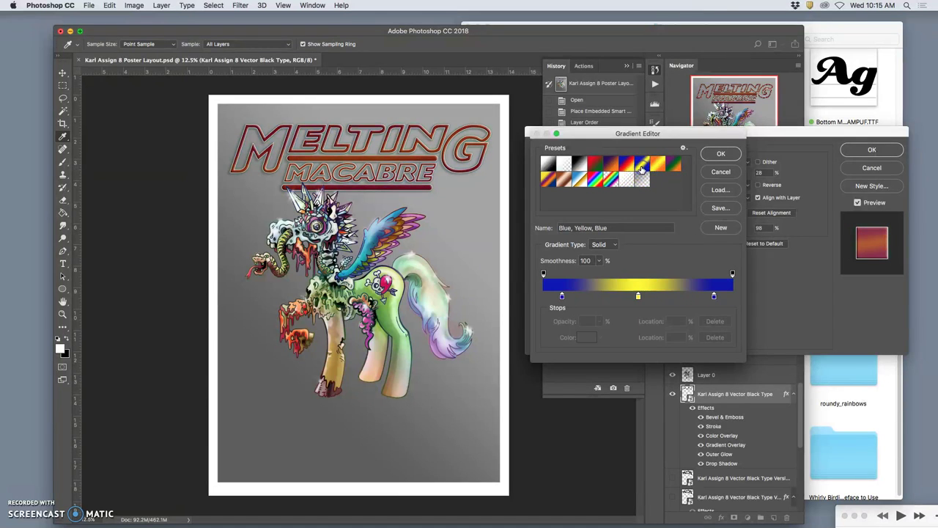
left_click(630, 167)
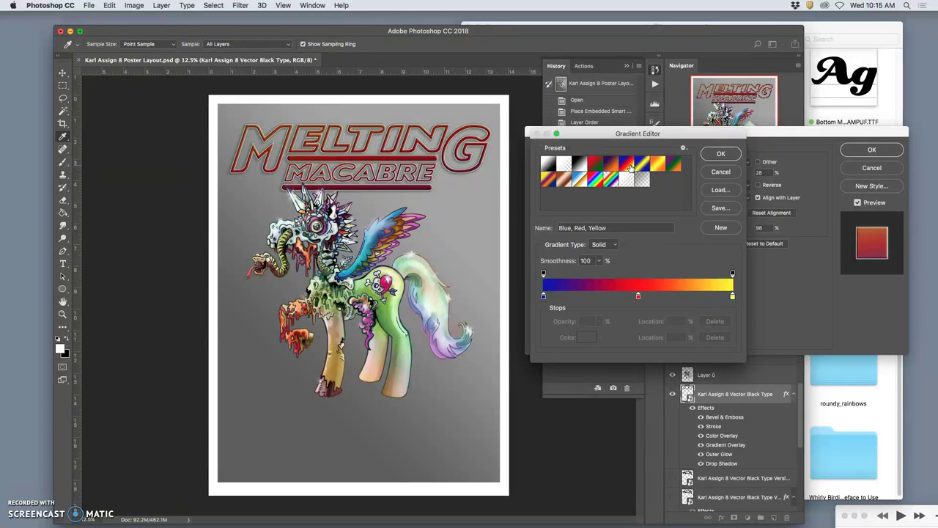
left_click(614, 166)
left_click(627, 167)
left_click(552, 181)
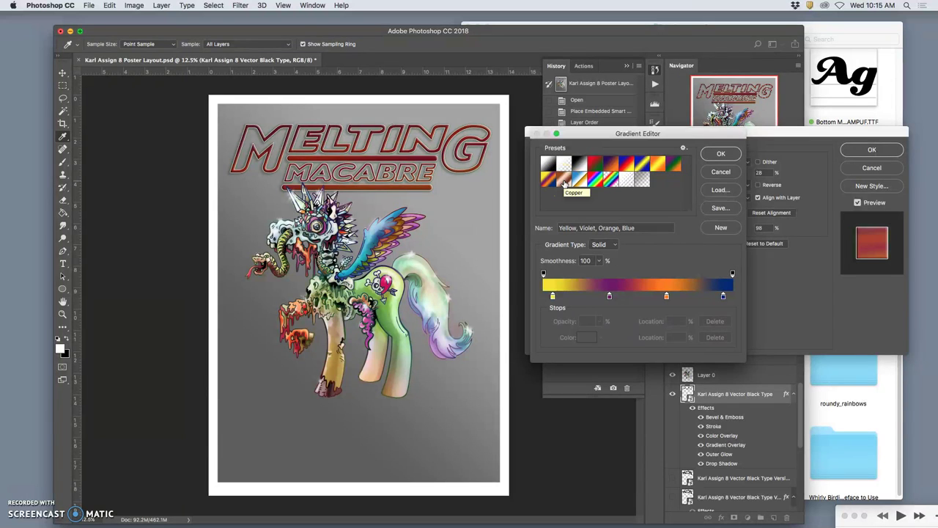
left_click(720, 153)
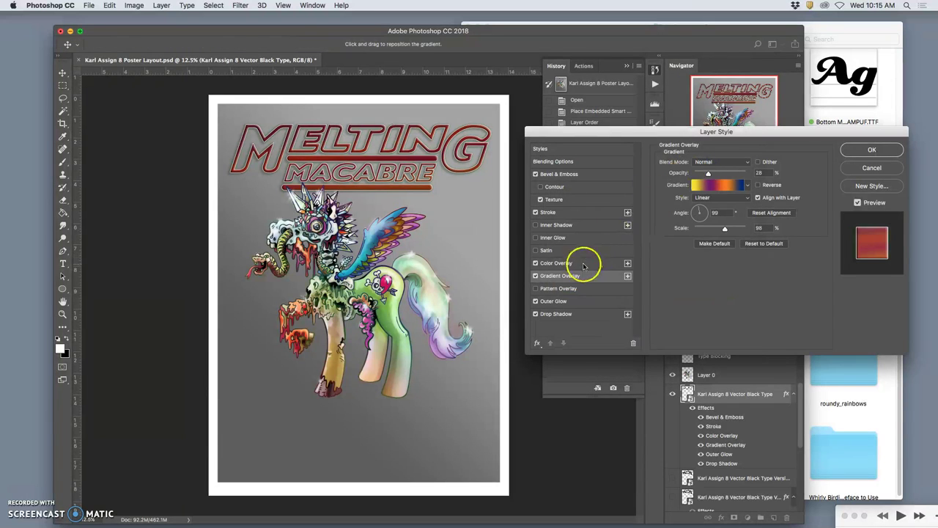
Step: Raise the red Color Overlay's opacity to tint the title
left_click(583, 264)
left_click(711, 176)
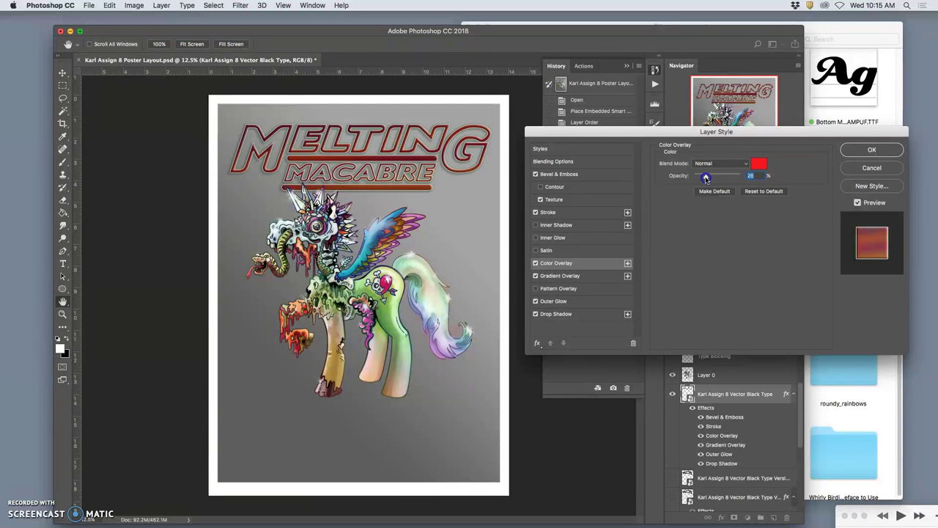
left_click_drag(689, 177, 708, 179)
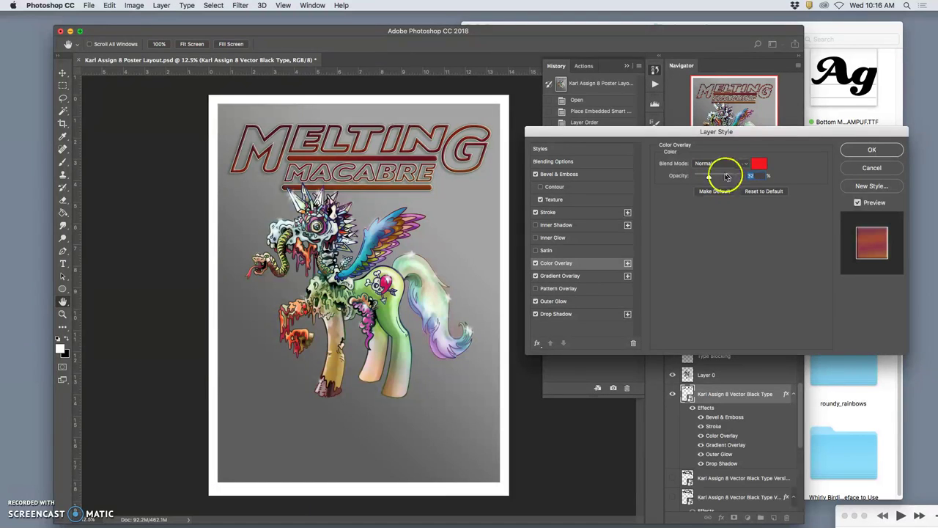
Step: Switch the gradient overlay to the opaque Spectrum preset, angled at about 94°
left_click(571, 277)
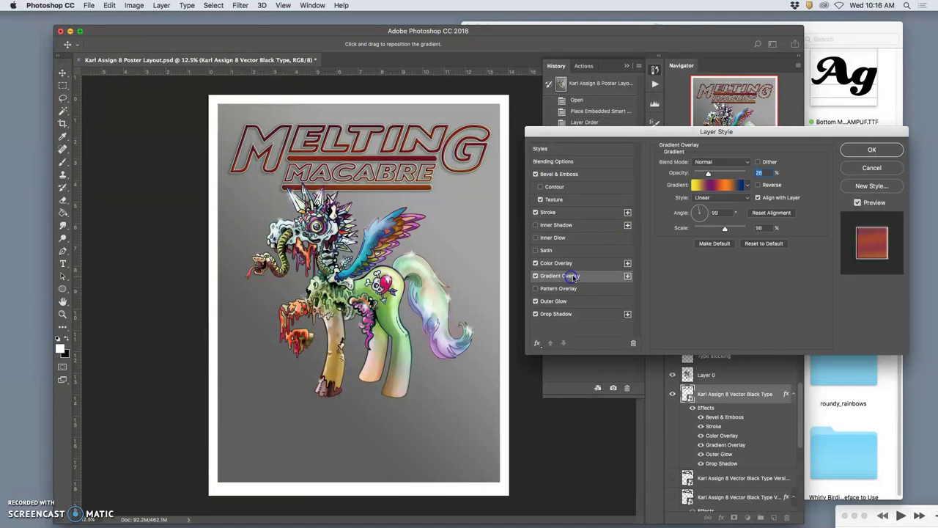
left_click(731, 187)
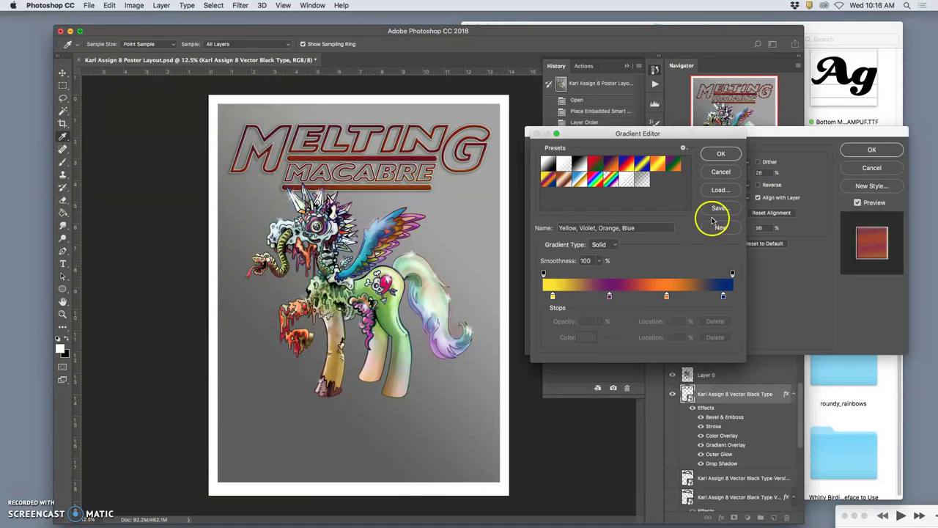
left_click(603, 180)
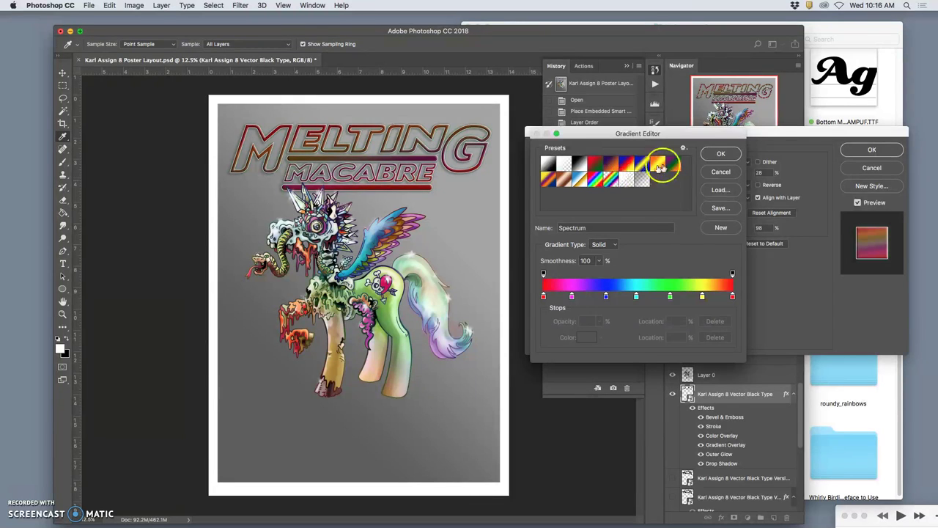
left_click(548, 179)
left_click(597, 180)
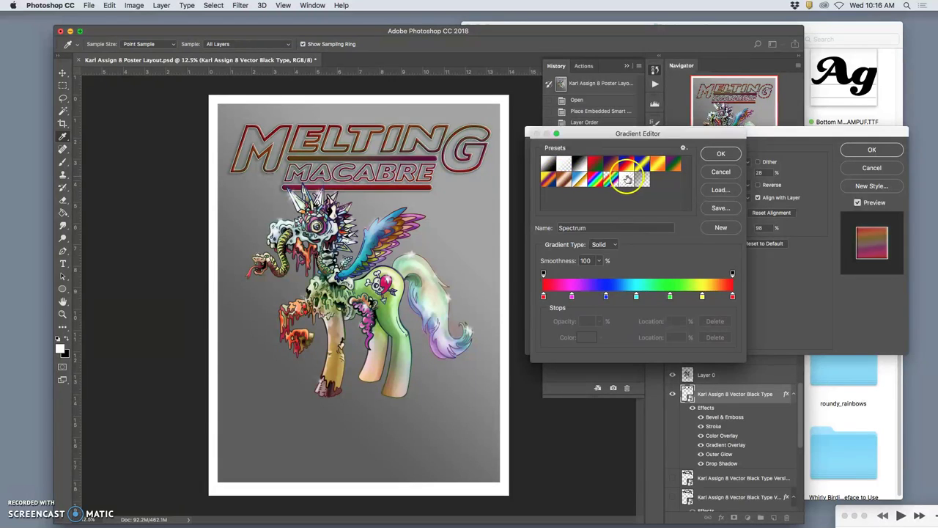
left_click(612, 180)
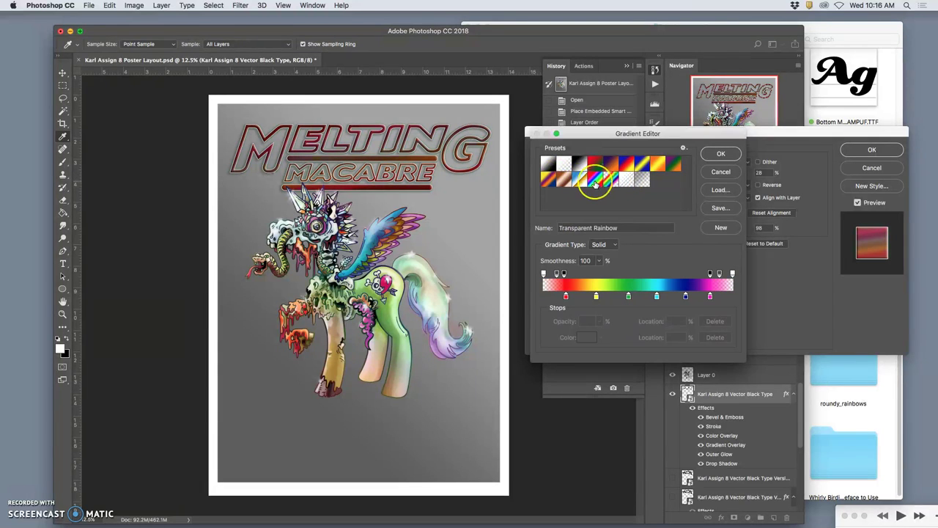
left_click(595, 181)
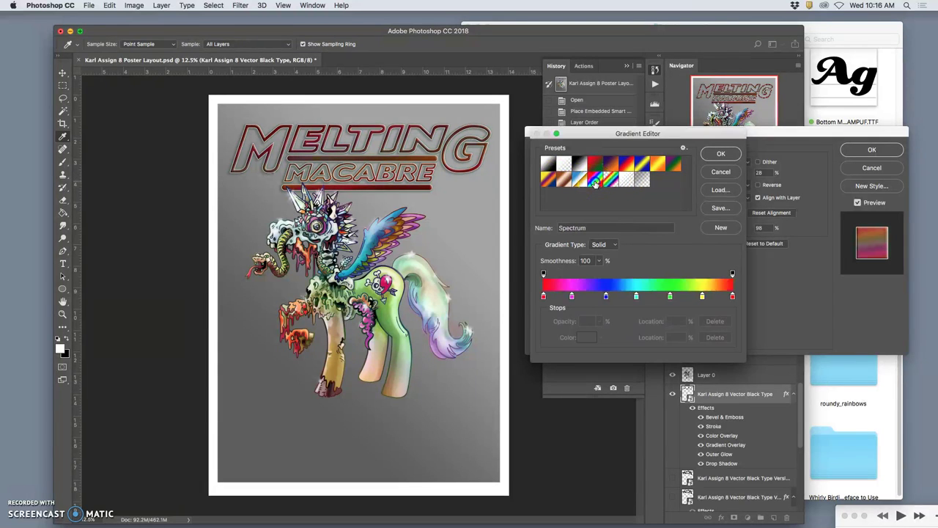
left_click(721, 154)
left_click_drag(706, 202, 701, 210)
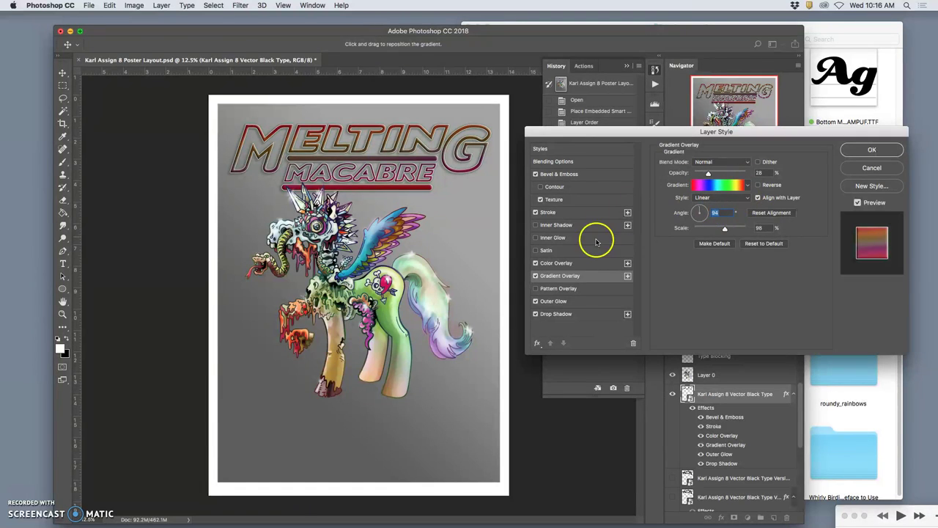
Step: Change the Color Overlay to a pale pink and zoom in to check the lettering
left_click(577, 265)
left_click(759, 162)
left_click_drag(579, 143, 545, 103)
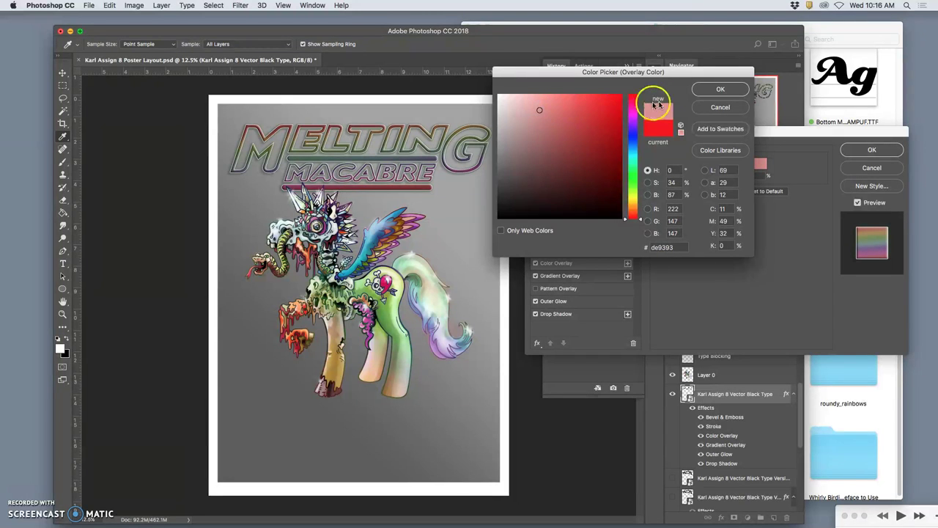
left_click(719, 89)
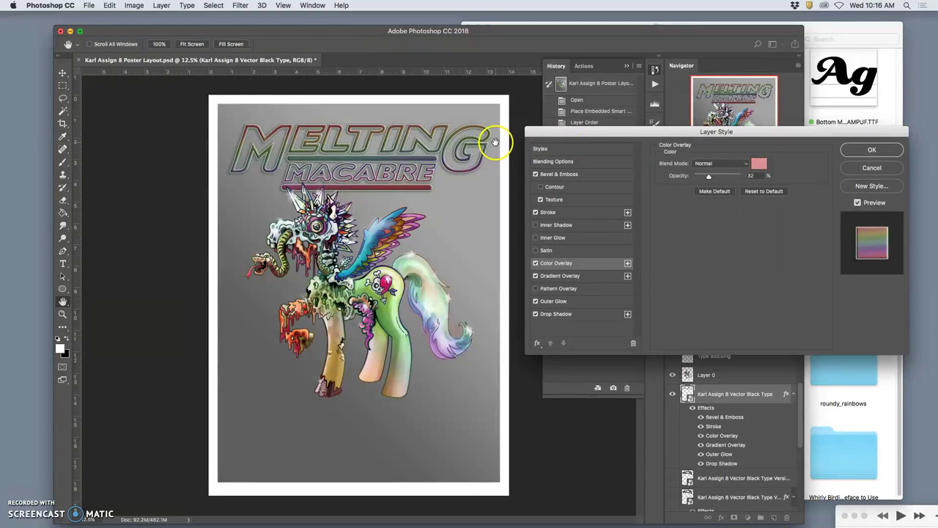
key("super+equal")
scroll(417, 157, "up", 10)
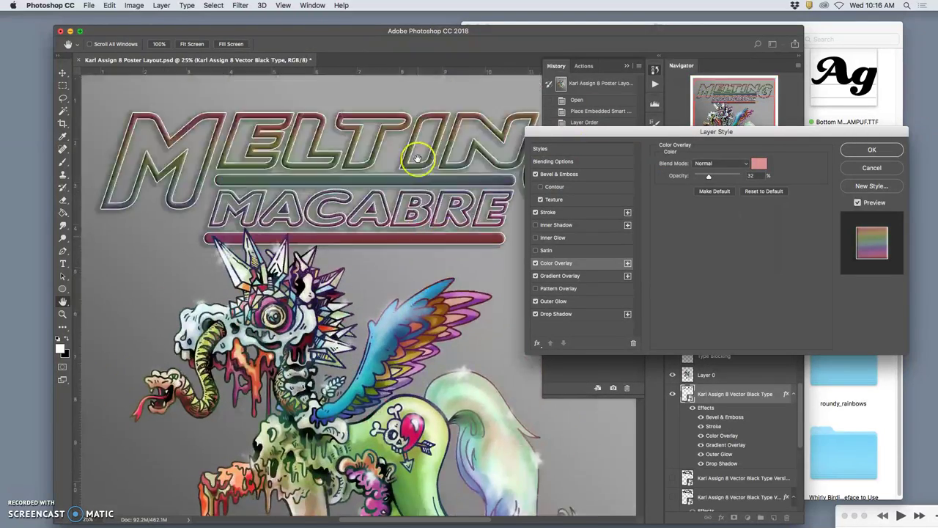
scroll(417, 158, "up", 2)
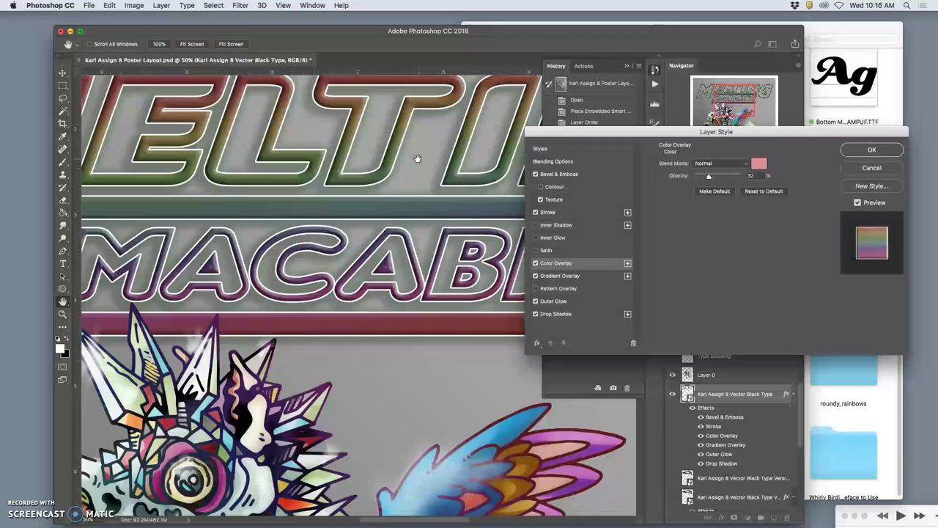
scroll(418, 158, "down", 3)
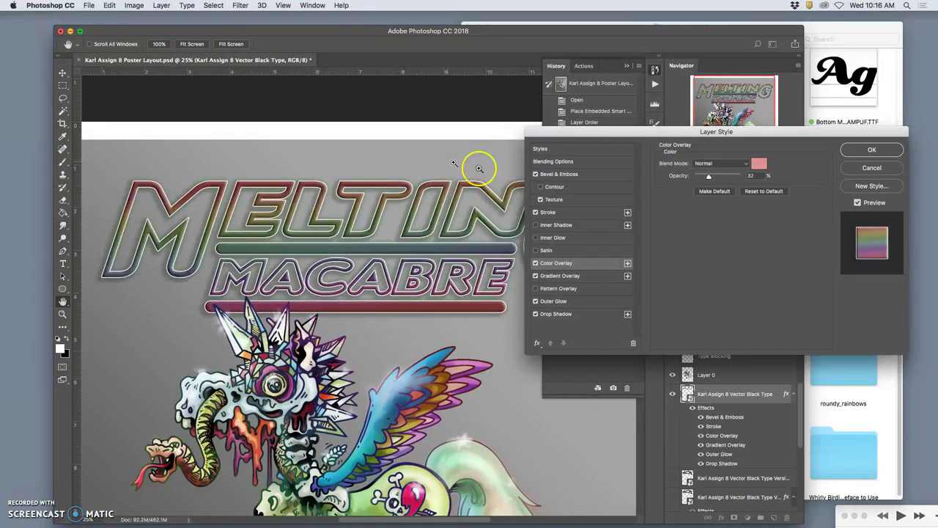
scroll(479, 169, "down", 2)
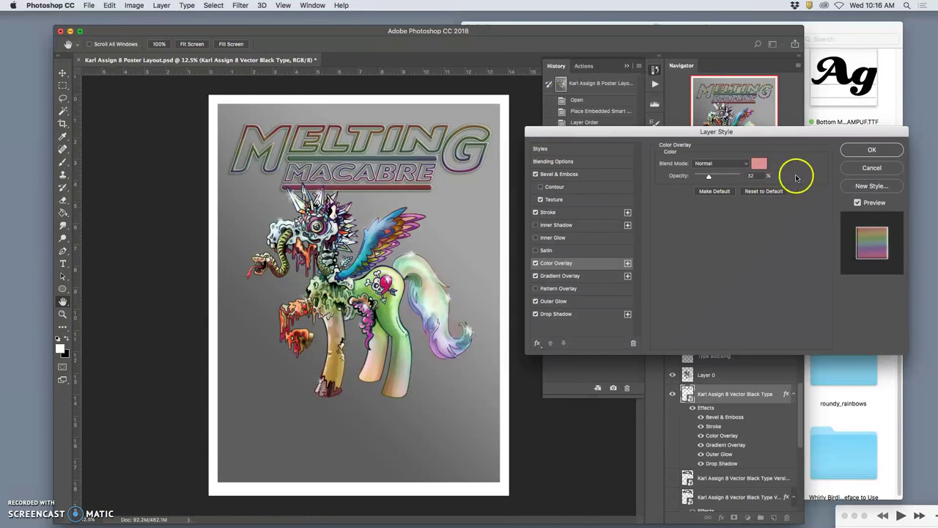
left_click(872, 150)
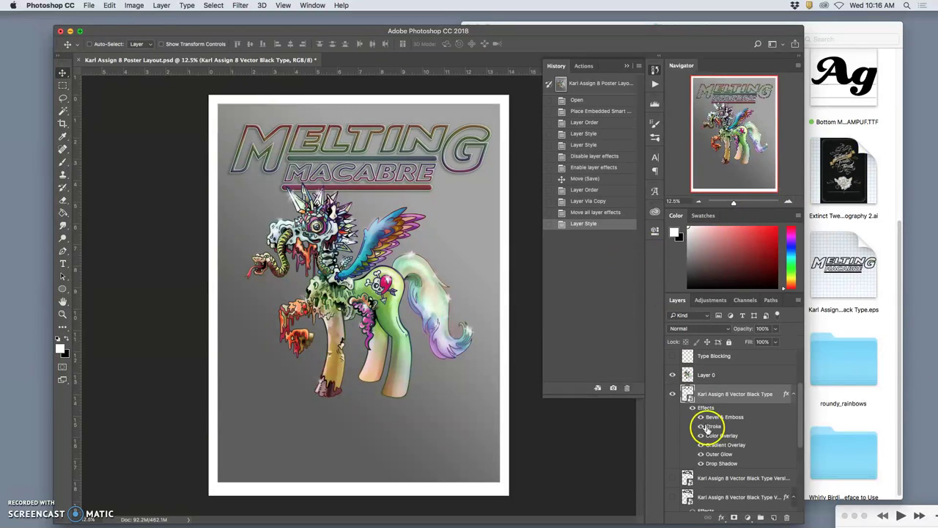
scroll(687, 438, "down", 2)
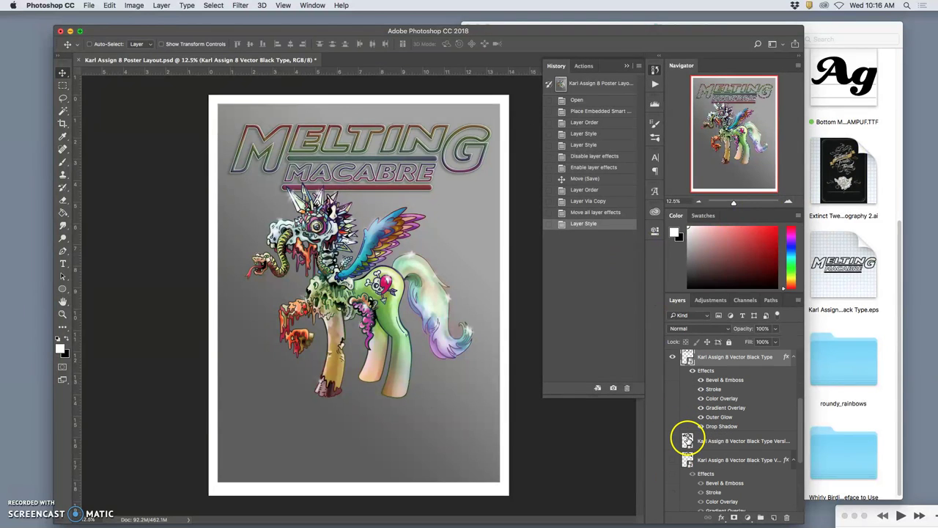
left_click(672, 459)
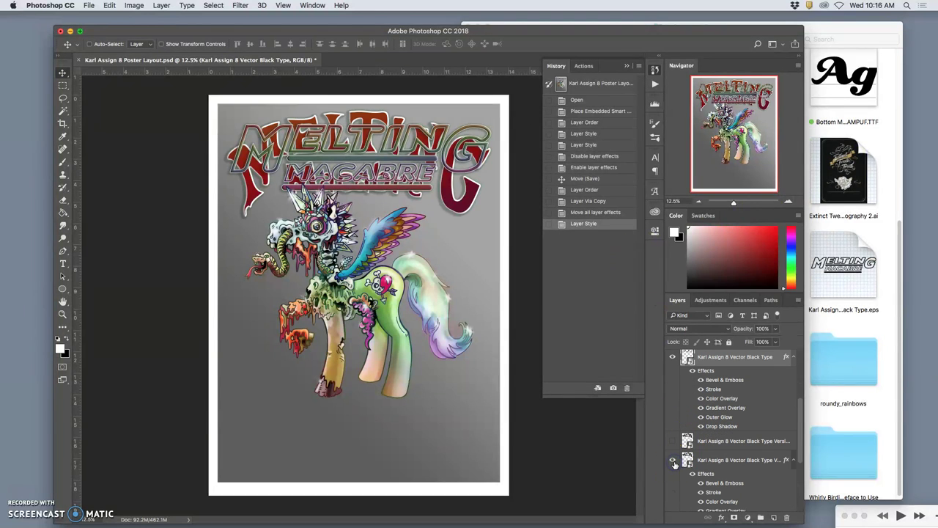
left_click(672, 357)
left_click(673, 357)
left_click(673, 460)
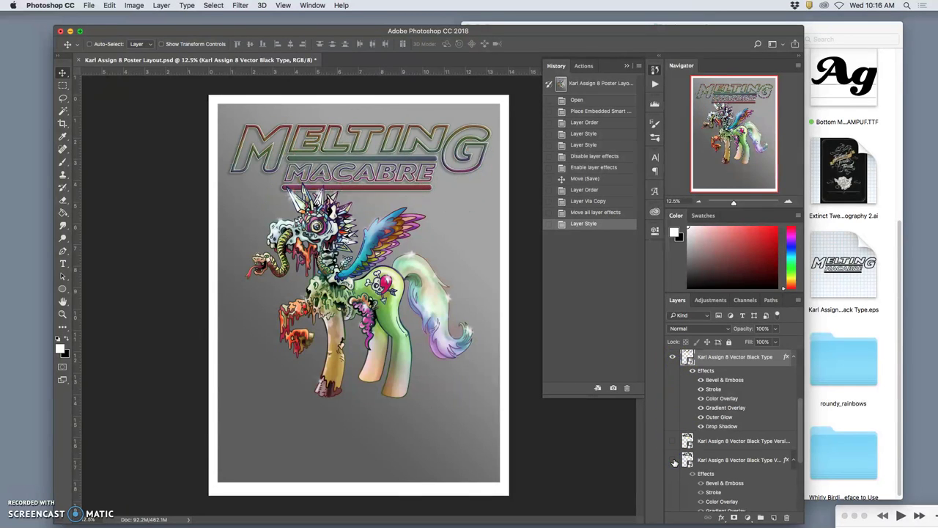
mouse_move(670, 431)
left_mouse_down()
mouse_move(653, 314)
mouse_move(712, 366)
mouse_move(686, 440)
left_mouse_up()
left_click(673, 464)
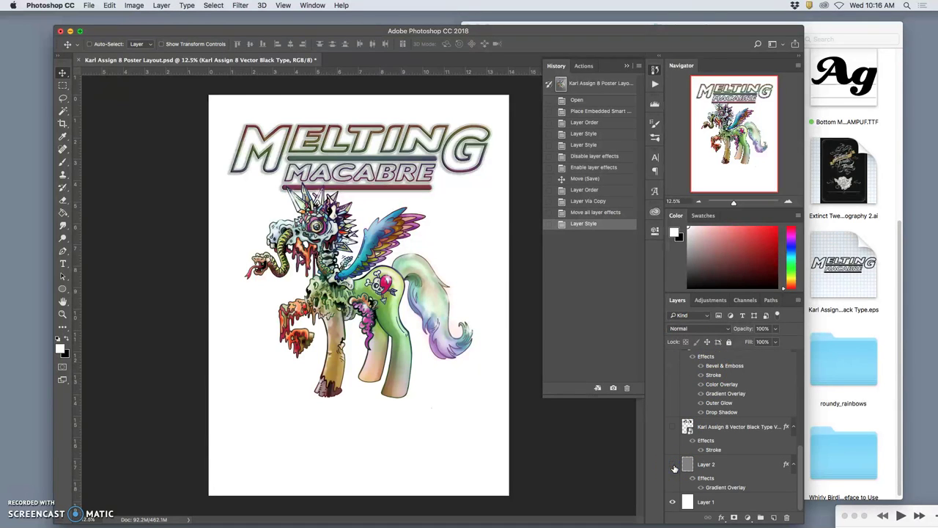
left_click(673, 465)
Step: Duplicate Layer 2 and fill the copy solid black with the Paint Bucket at 100% opacity
left_click(722, 472)
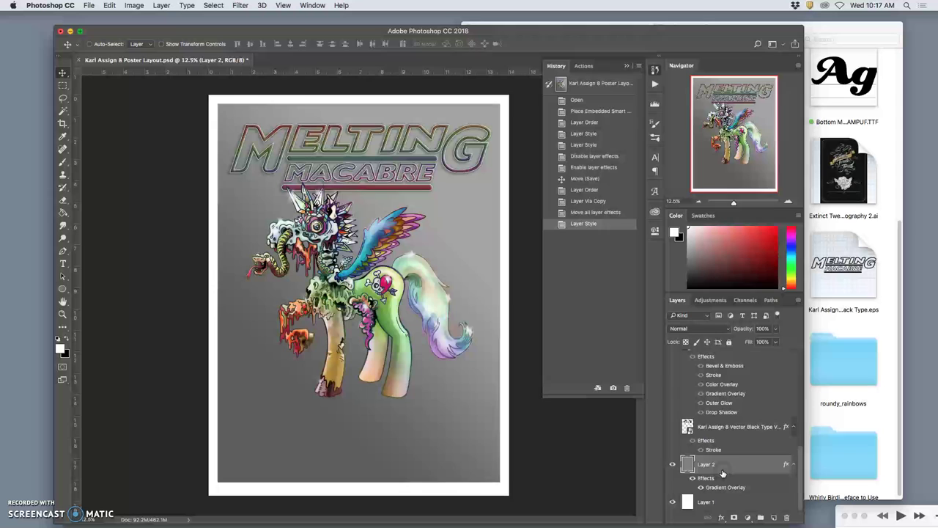
key("super+j")
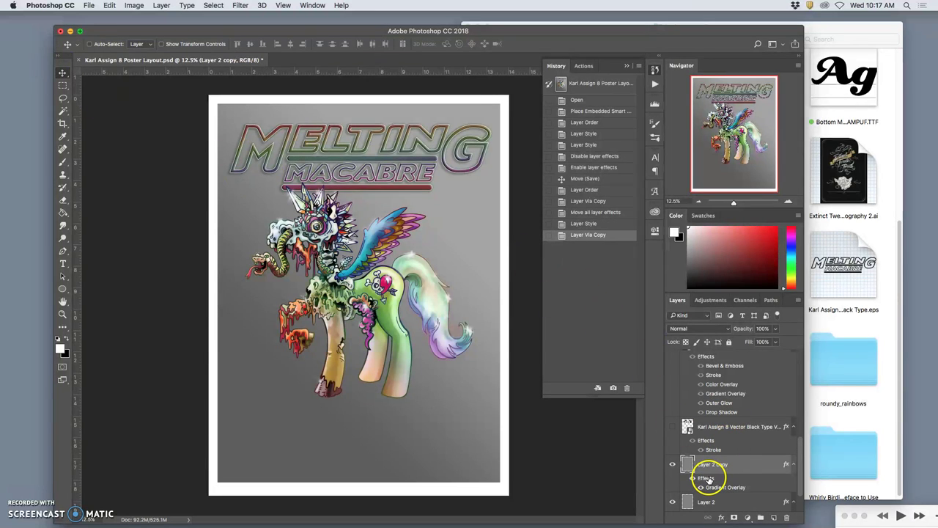
left_click(63, 212)
left_click(58, 339)
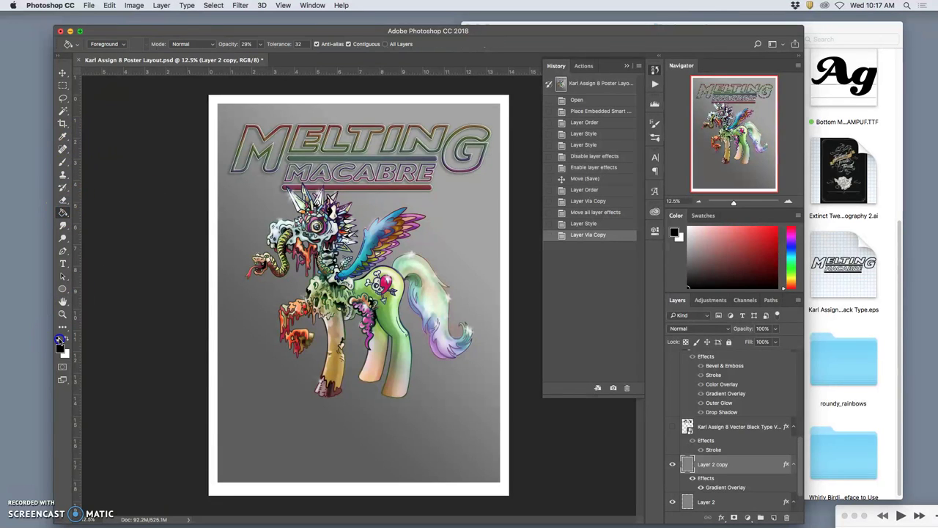
left_click(241, 348)
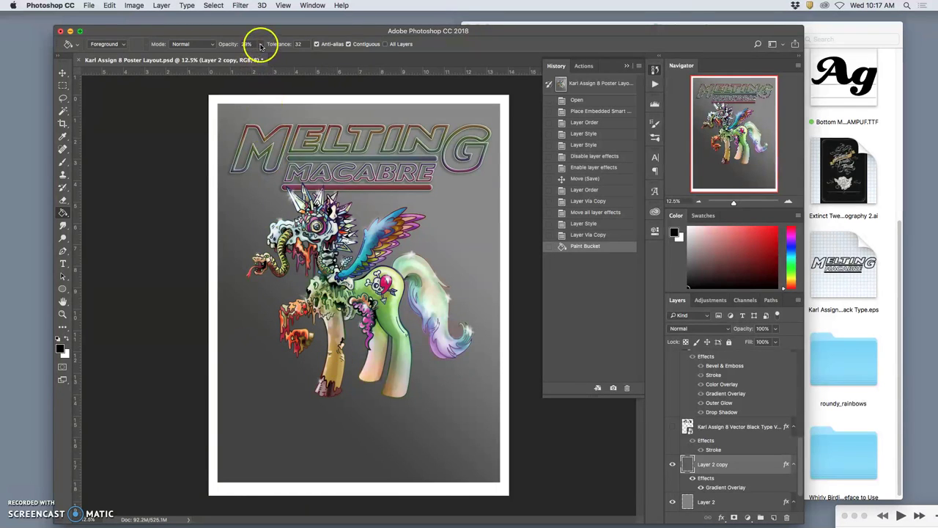
left_click(260, 43)
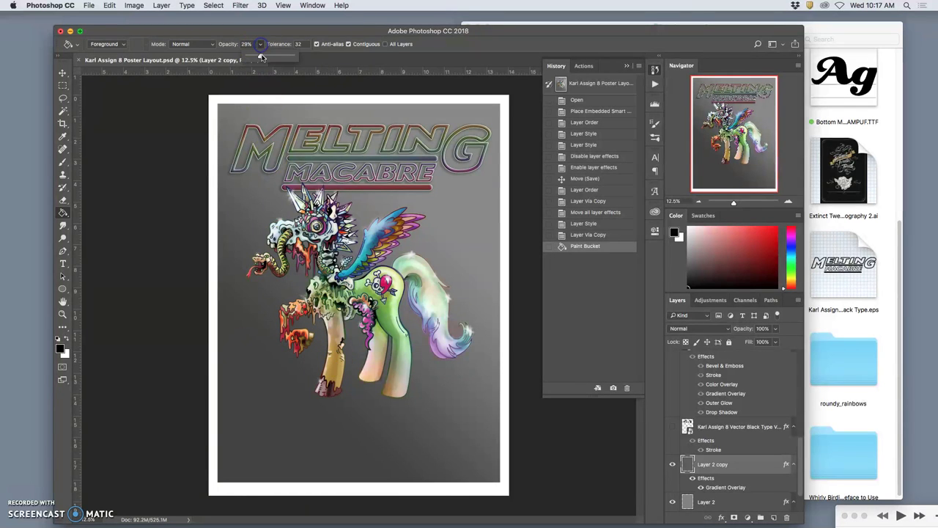
left_click(255, 382)
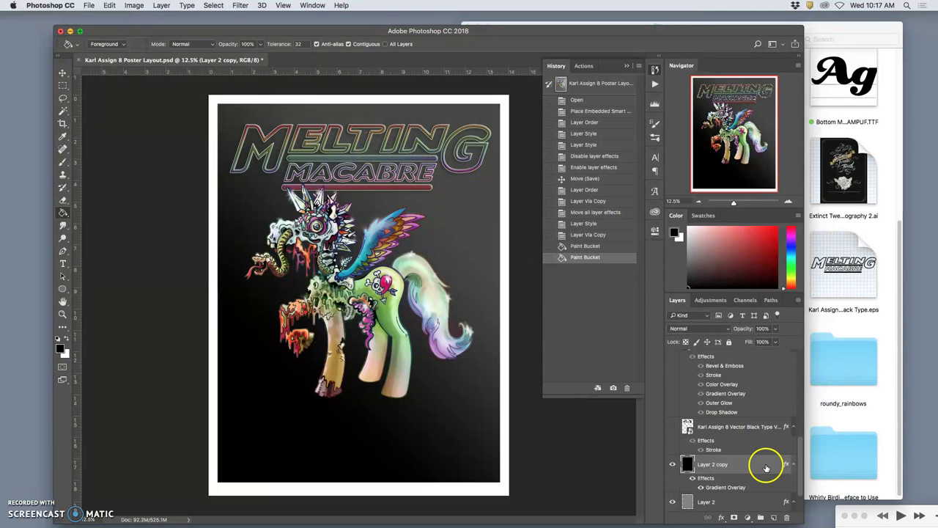
scroll(740, 444, "up", 10)
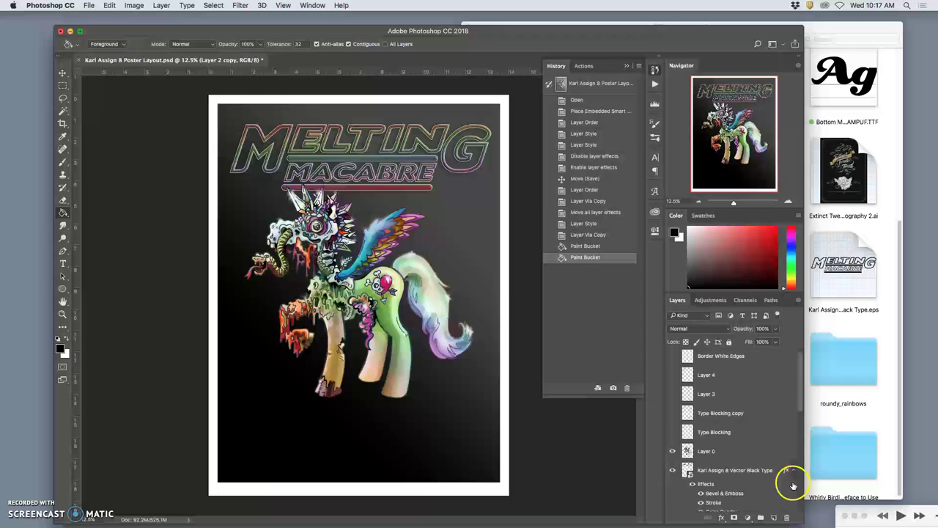
scroll(755, 462, "down", 1)
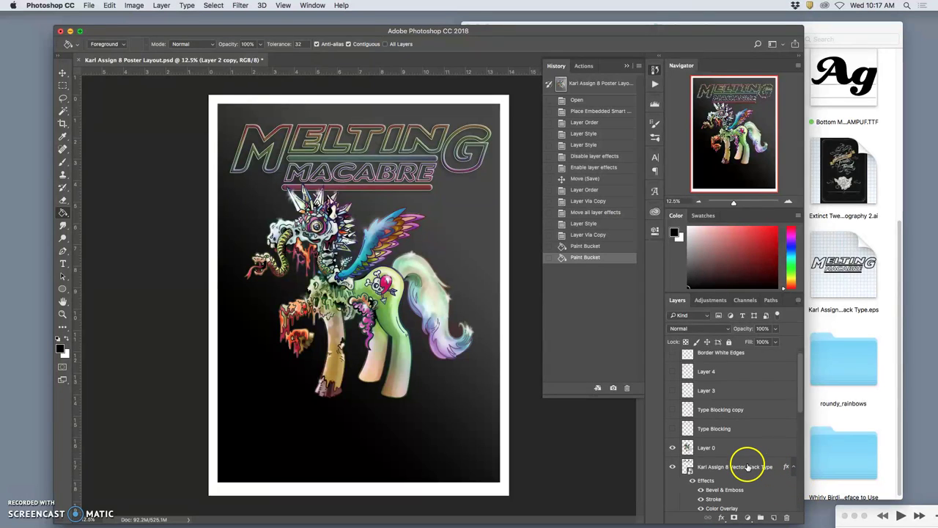
Step: Duplicate the outlined title type layer and turn off the copy's effects
left_click(672, 466)
left_click(672, 466)
left_click(720, 472)
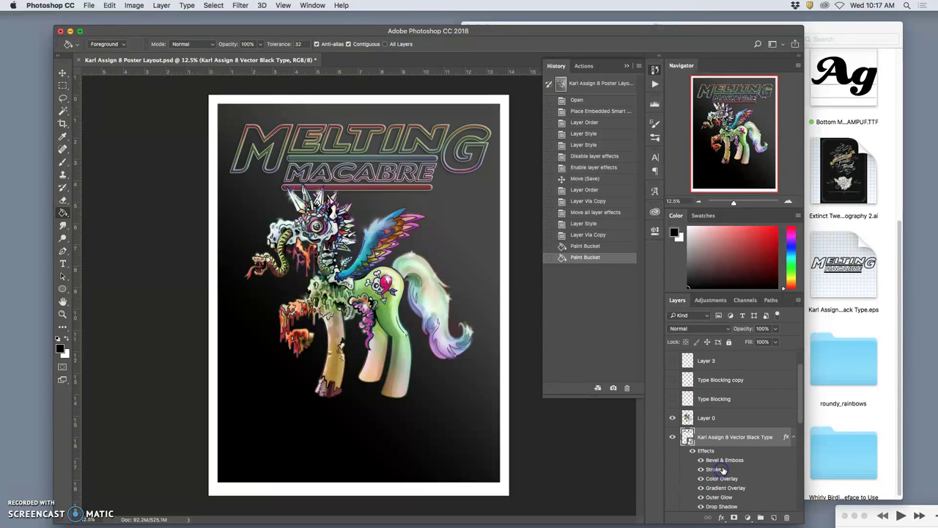
scroll(729, 432, "down", 1)
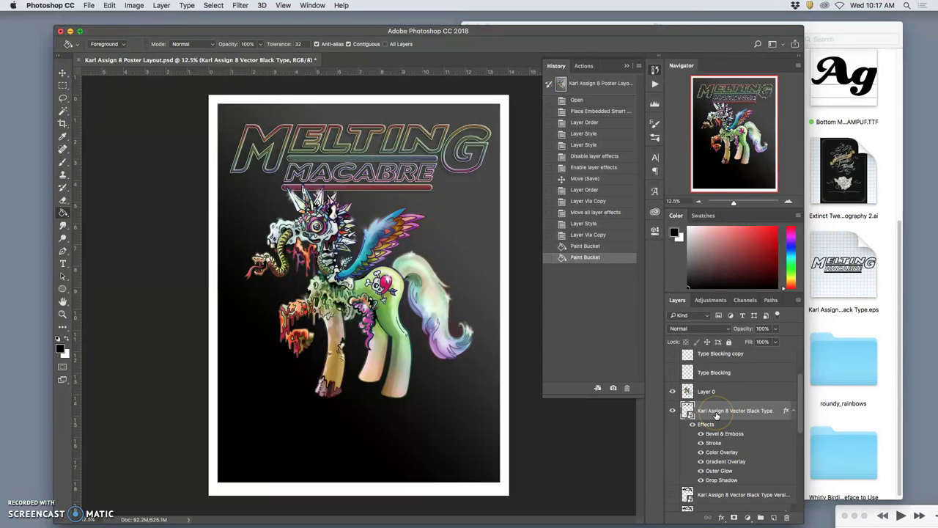
key("super+j")
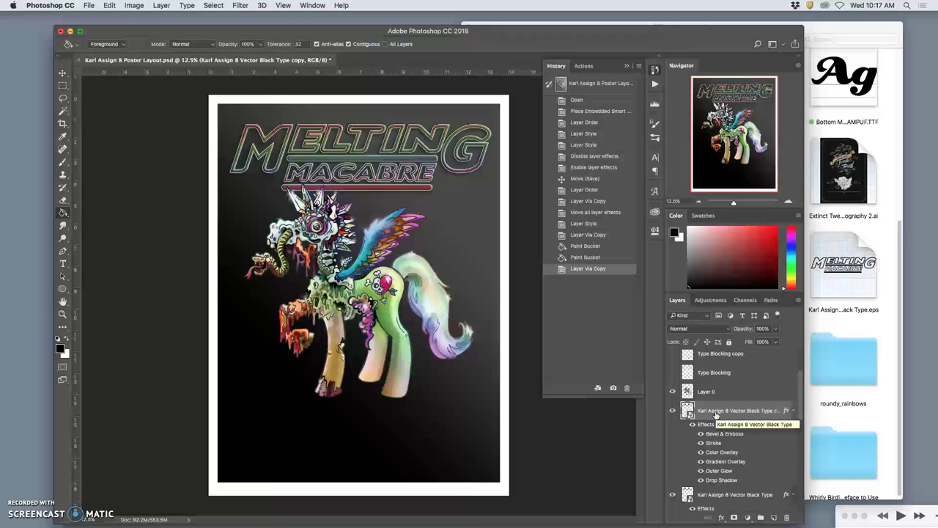
left_click(693, 424)
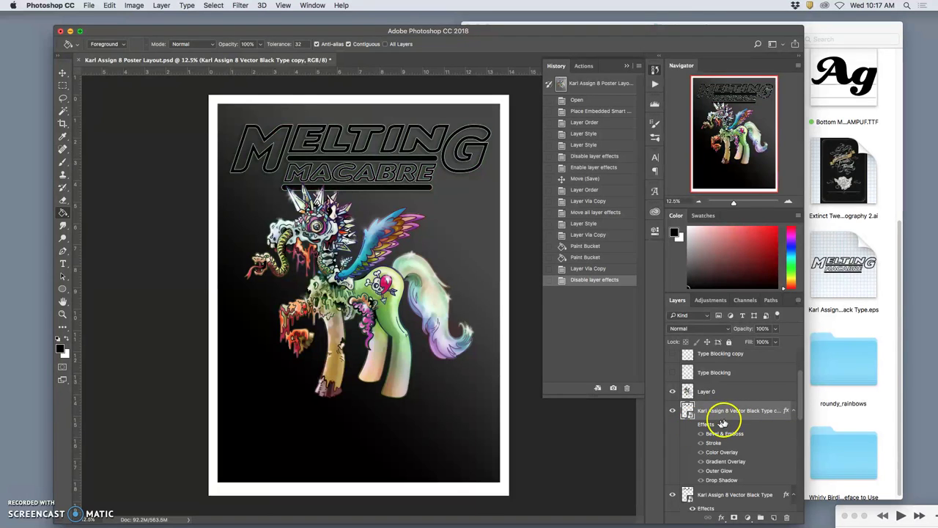
Step: Rasterize the title copy layer, leaving its effects hidden
right_click(725, 415)
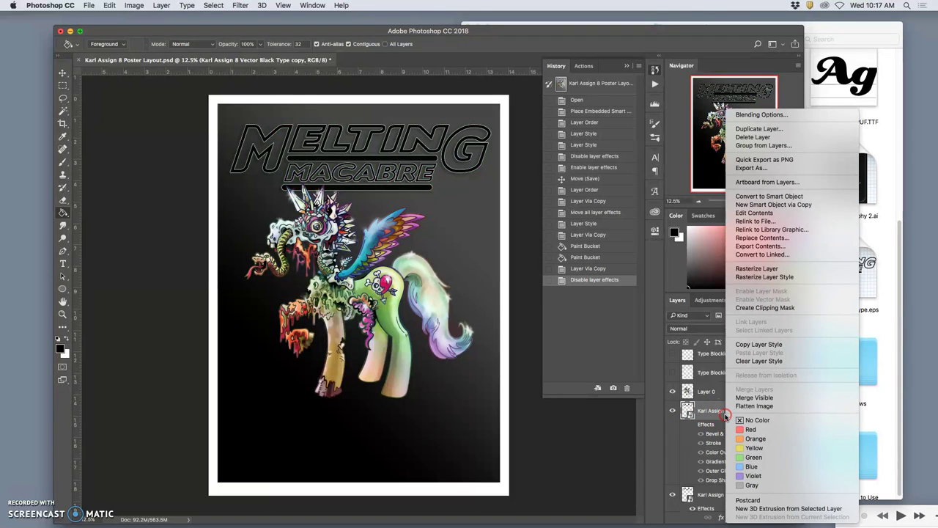
left_click(756, 269)
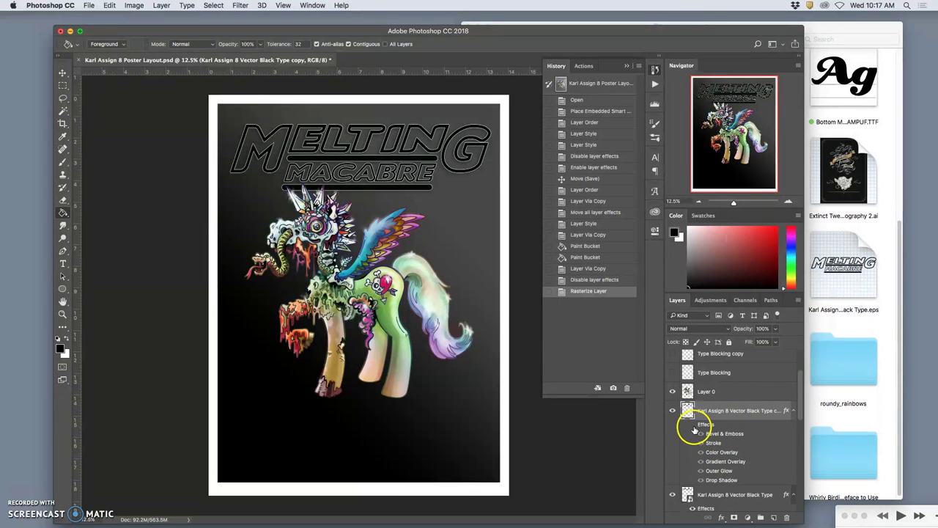
left_click(694, 429)
left_click(693, 428)
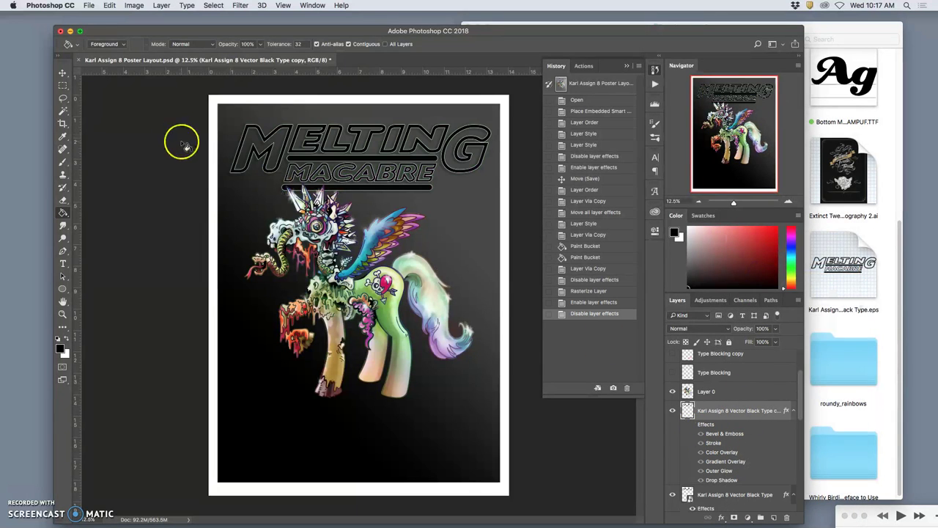
Step: Select the title outlines with the Magic Wand, Contiguous turned off
left_click(63, 112)
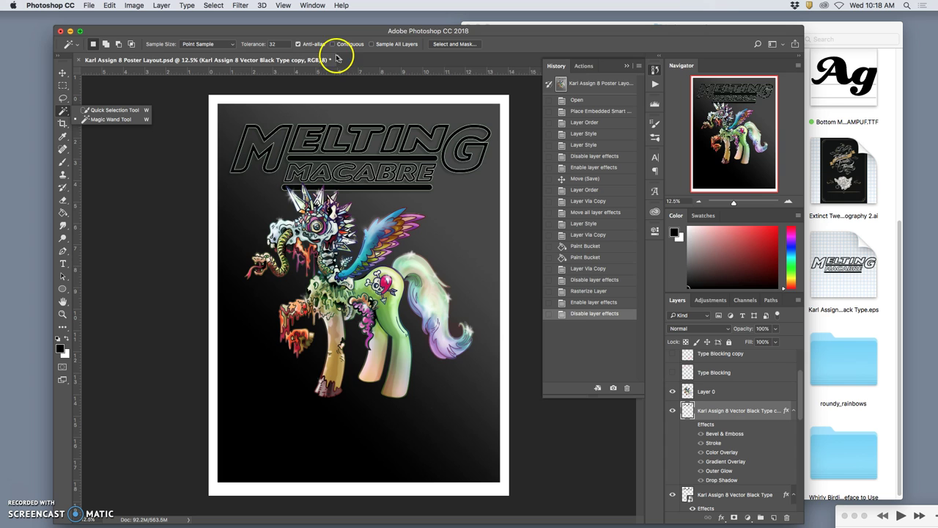
left_click(333, 44)
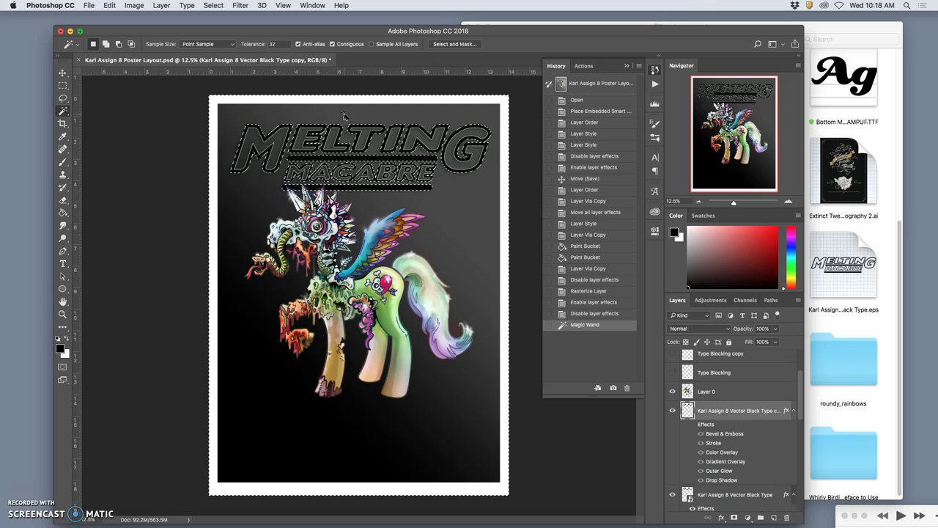
left_click_drag(344, 115, 368, 325)
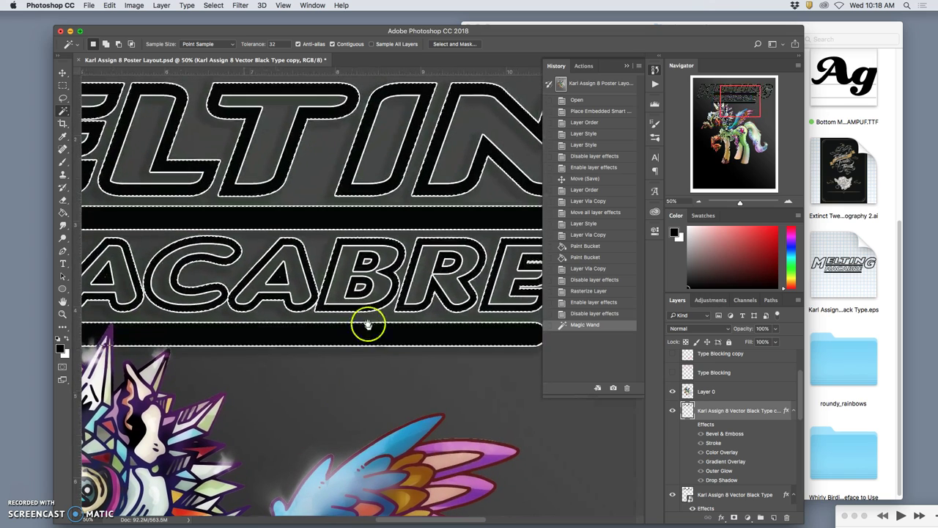
Step: Add the inner counters of the B and R to the selection, then zoom back out
left_click(366, 261, "shift")
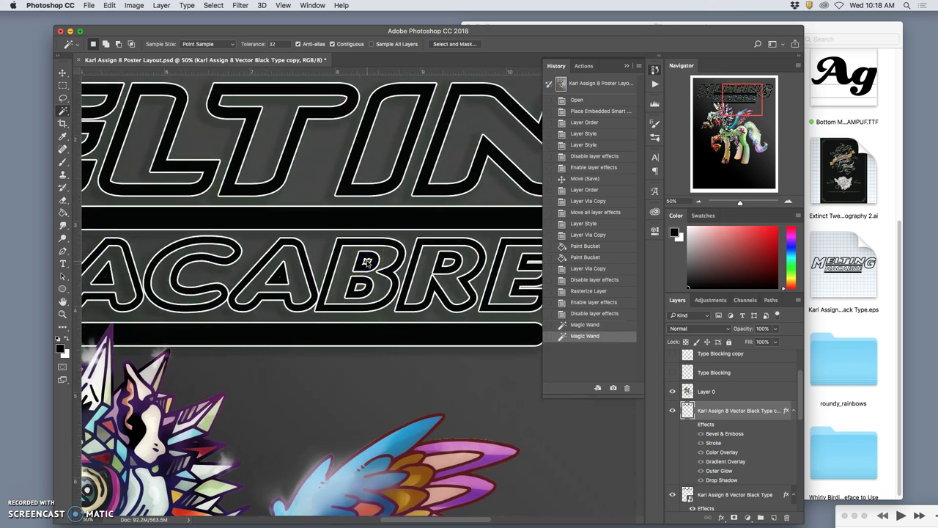
key("super+z")
left_click(365, 288, "shift")
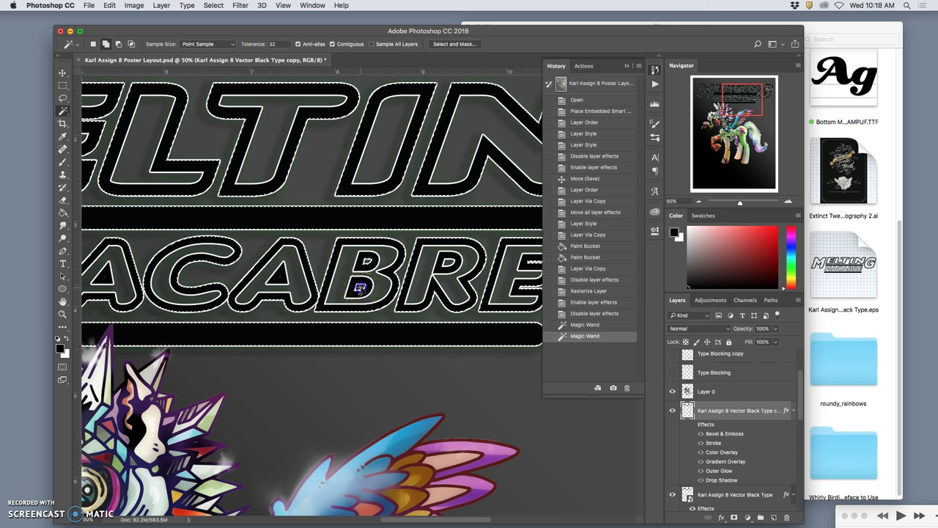
left_click(426, 268, "shift")
left_click(447, 263, "shift")
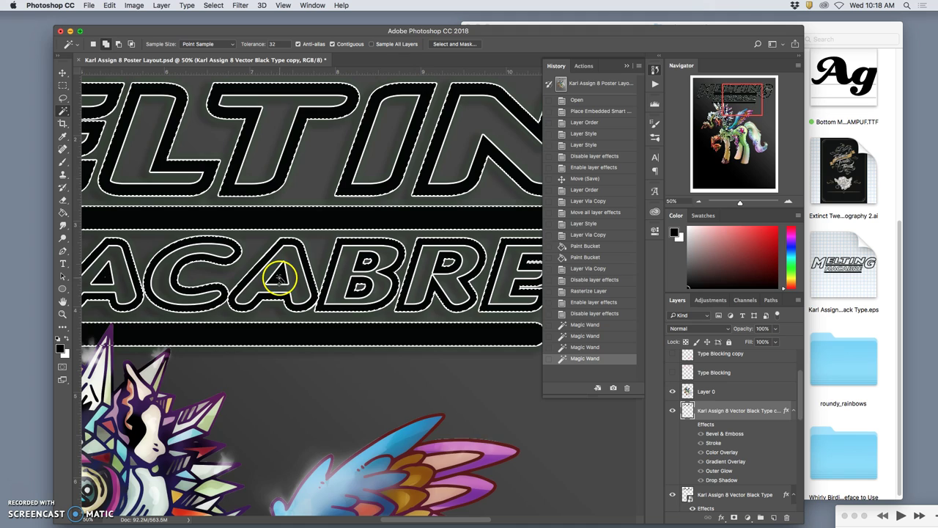
scroll(258, 293, "left", 5)
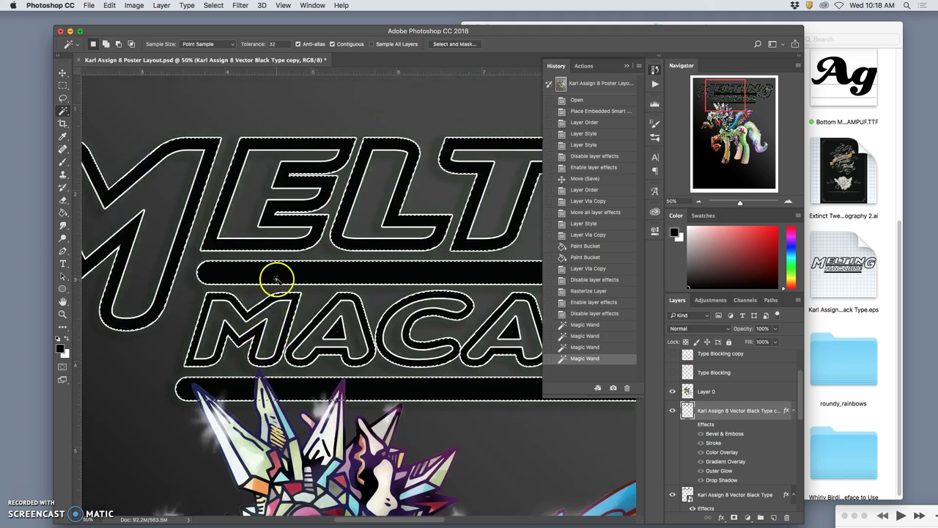
scroll(273, 280, "right", 10)
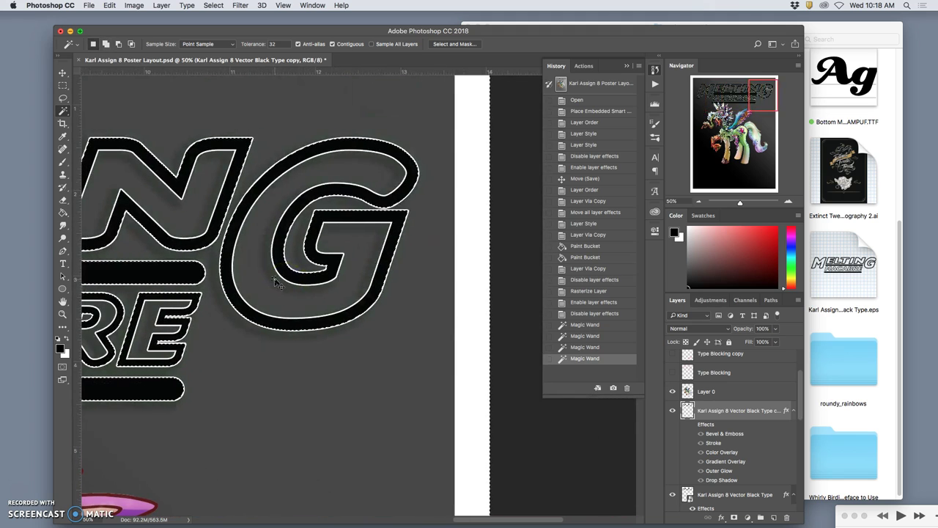
key("super+minus")
key("super+minus")
key("super+minus")
key("super+minus")
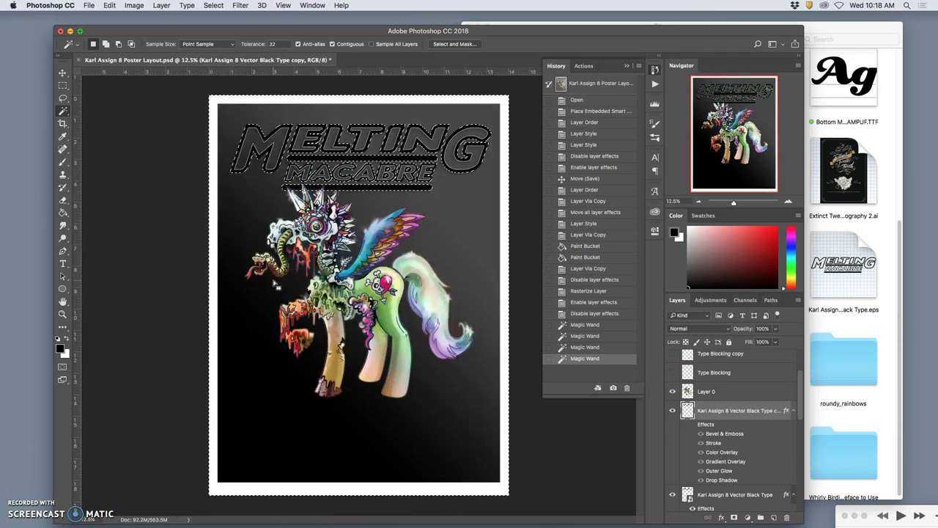
Step: Invert the selection, fill the title letters with white at 100%, and deselect
left_click(215, 6)
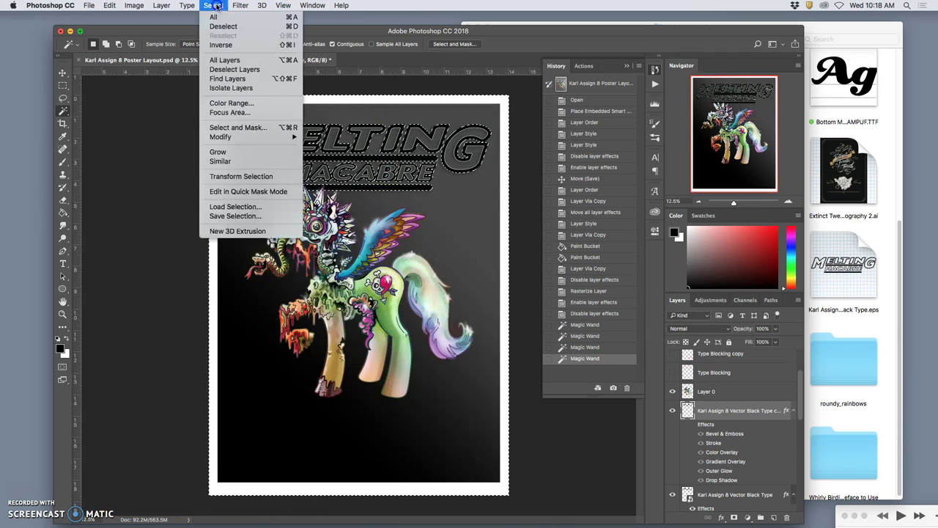
left_click(221, 44)
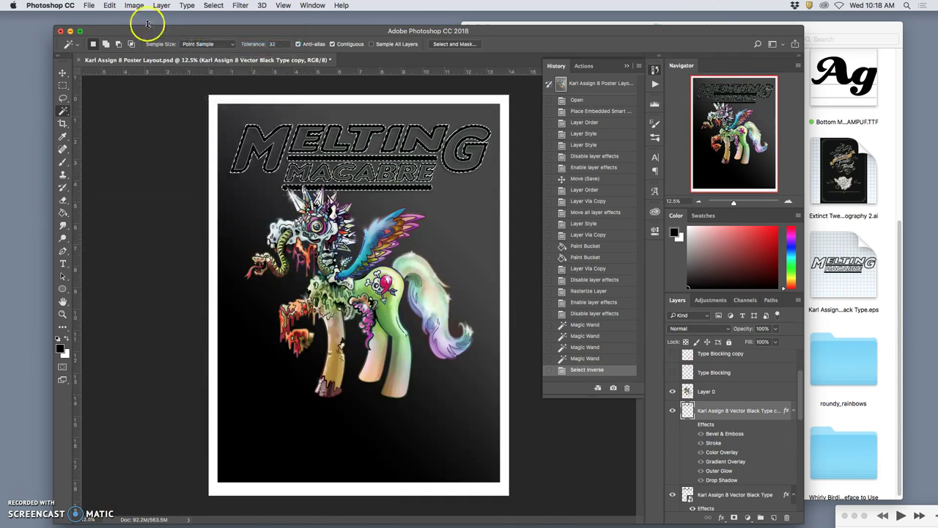
left_click(109, 6)
left_click(124, 168)
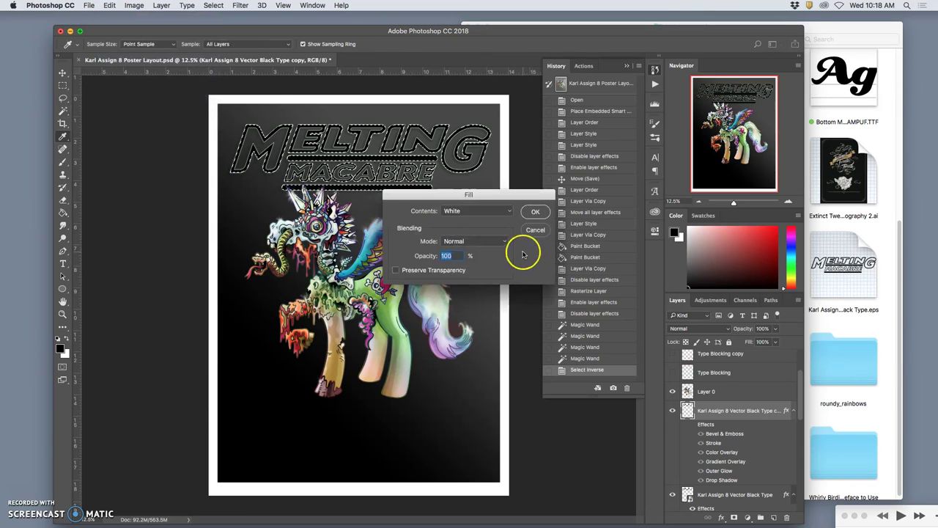
left_click(535, 212)
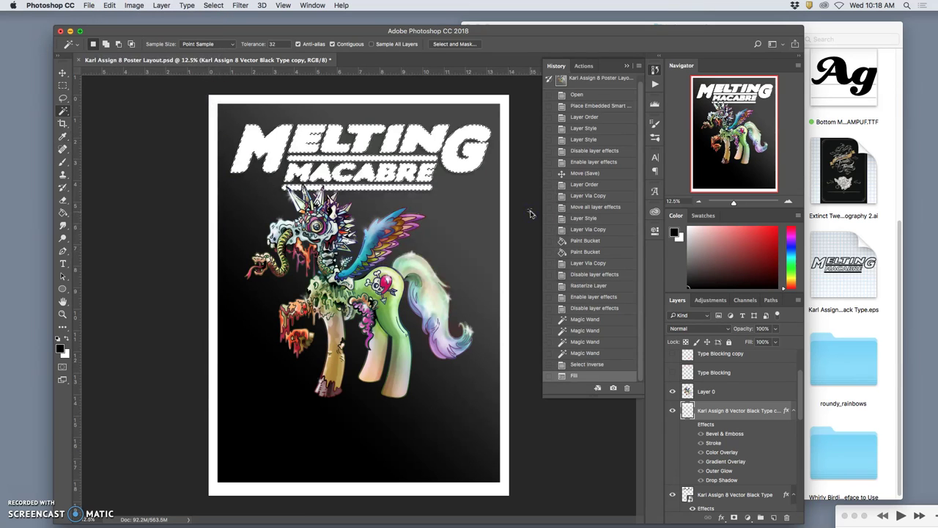
key("super+d")
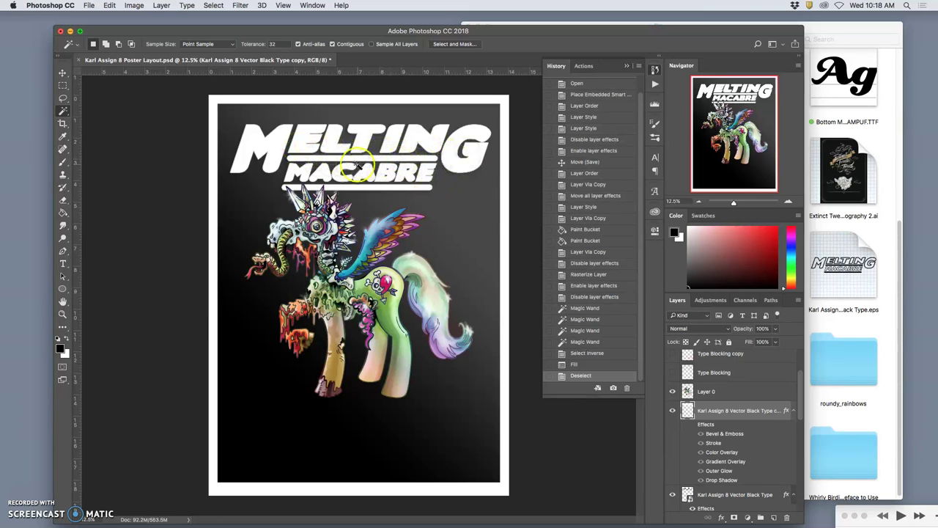
Step: Send the white title copy below the original type and turn its rainbow effects on
left_click(731, 416)
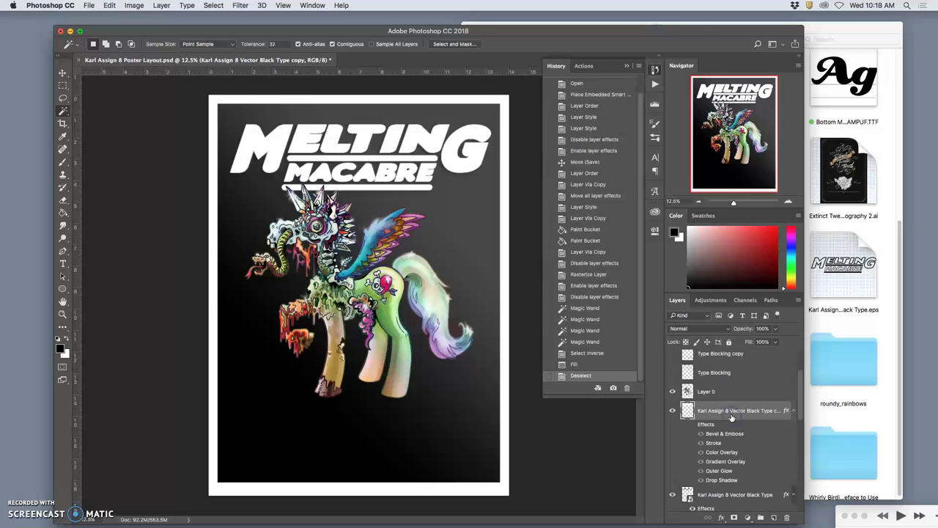
key("super+bracketleft")
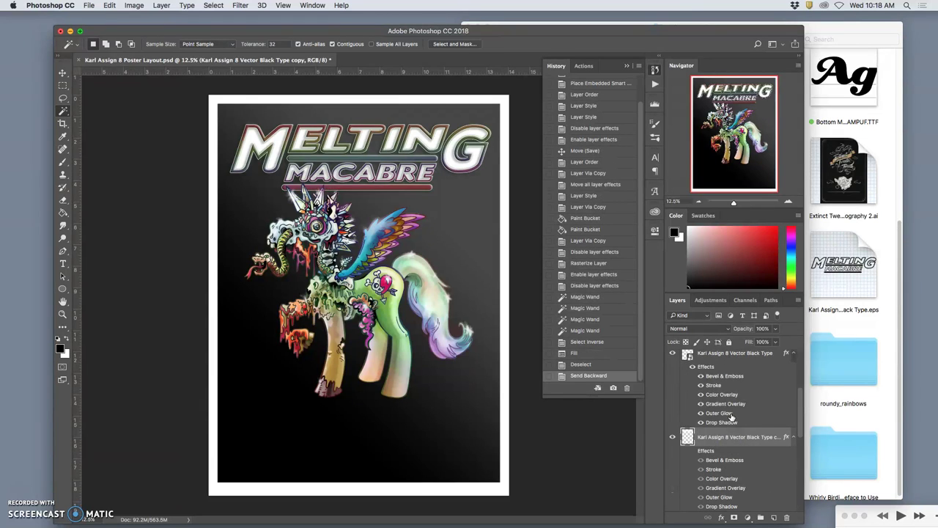
left_click(693, 450)
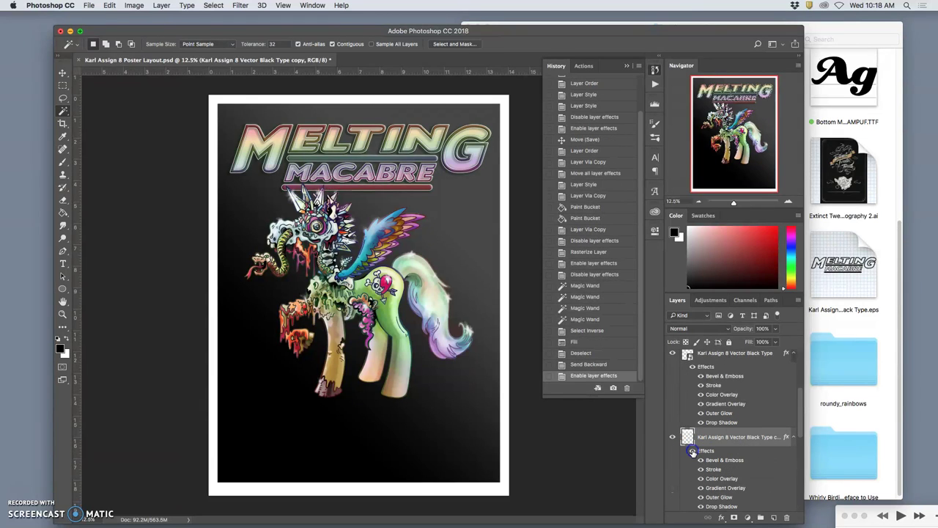
left_click(692, 451)
left_click(693, 451)
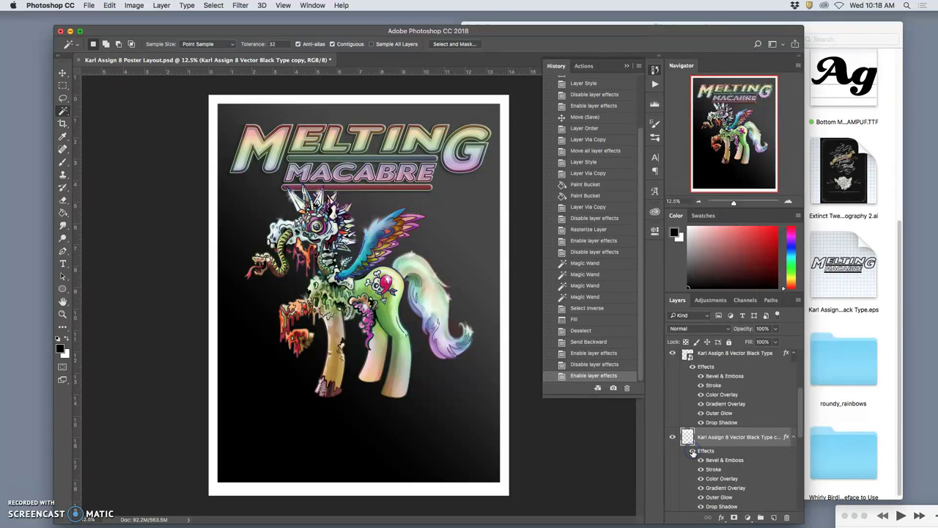
left_click(692, 450)
left_click(692, 451)
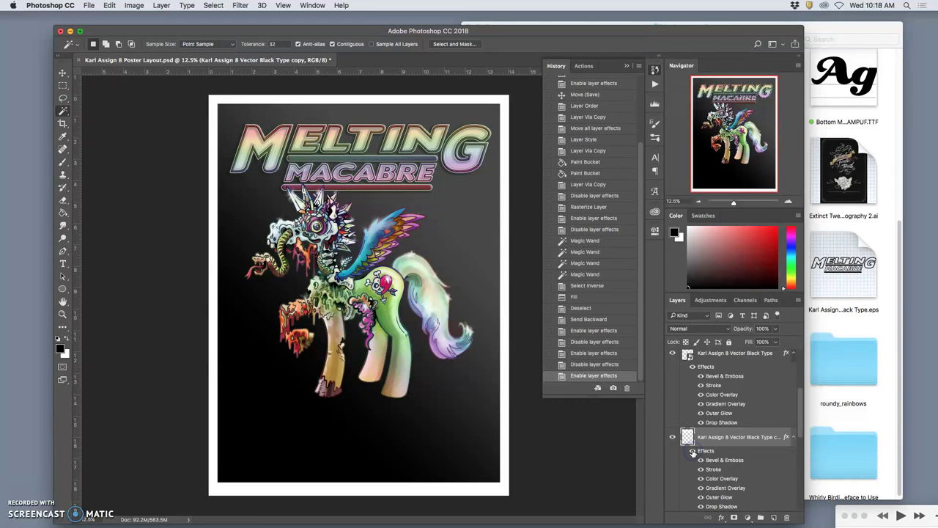
left_click(692, 451)
left_click(693, 451)
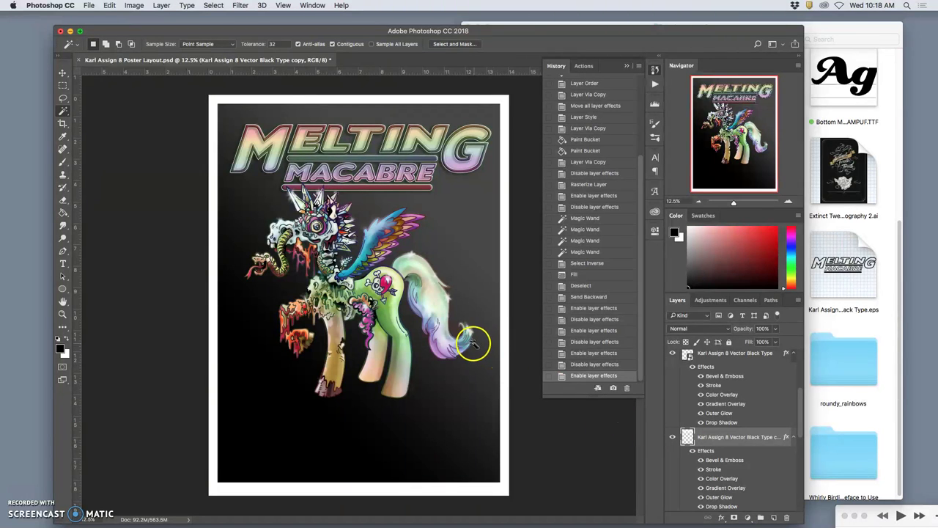
Step: Duplicate the Vector Black Type layer
scroll(707, 375, "up", 3)
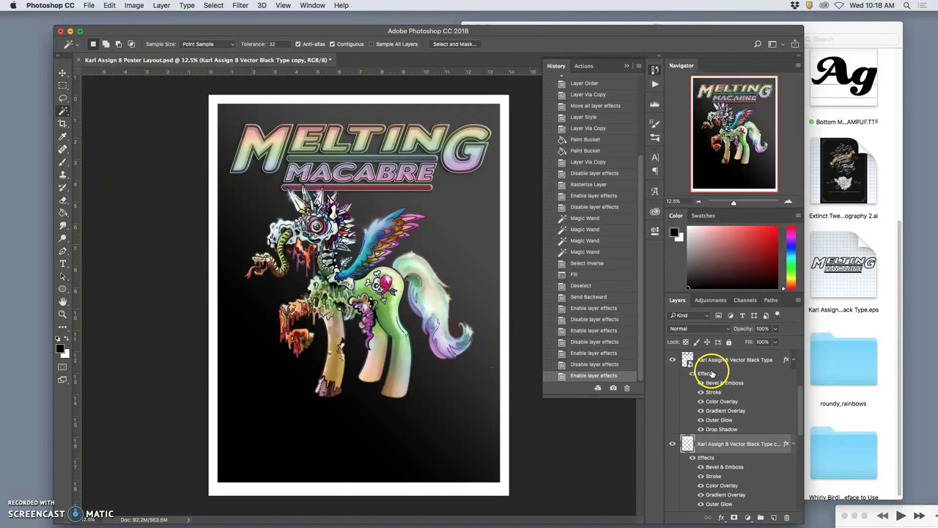
left_click(709, 375)
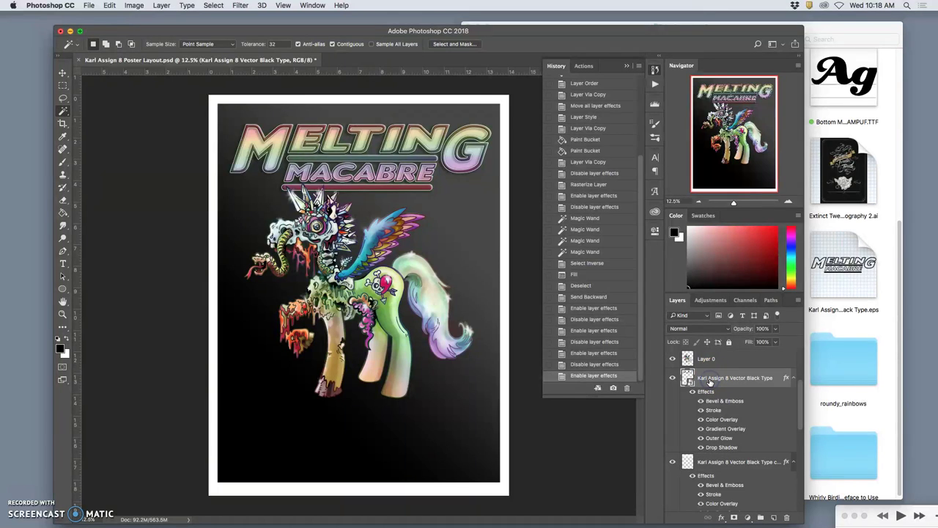
key("super+j")
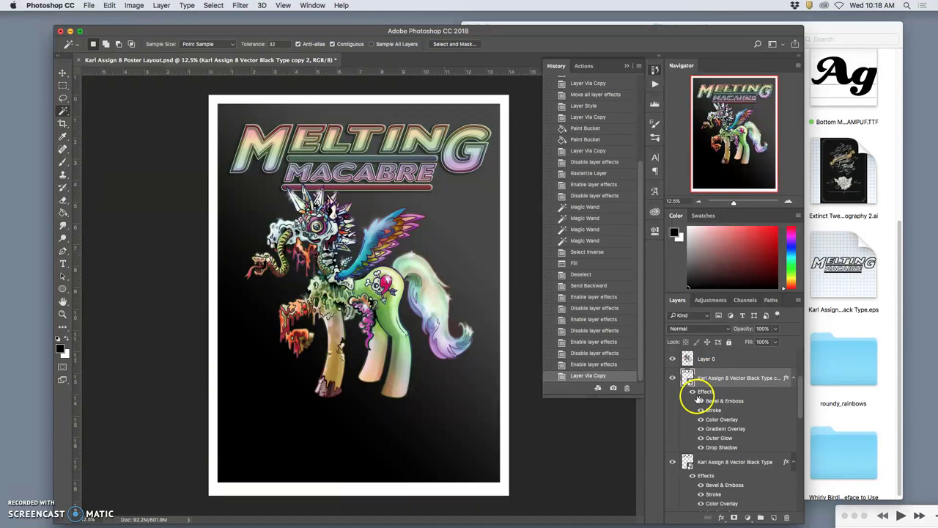
Step: Hide copy 2's effects, set its opacity to 55%, and save the poster
left_click(692, 392)
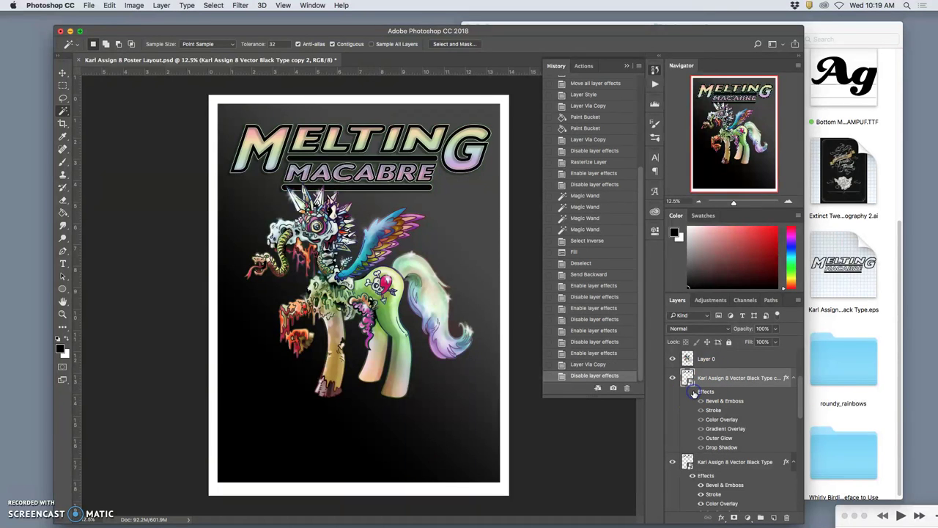
left_click(775, 328)
left_click_drag(775, 340, 742, 339)
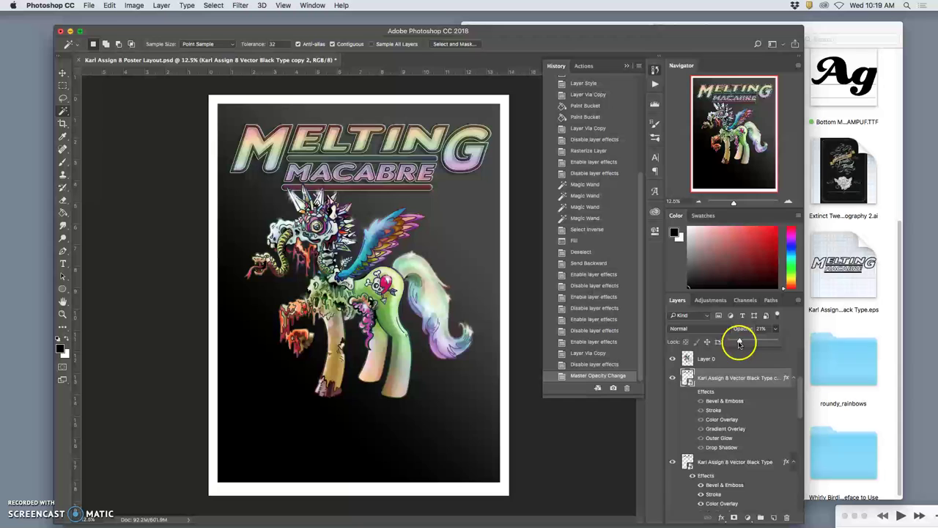
left_click_drag(738, 341, 762, 342)
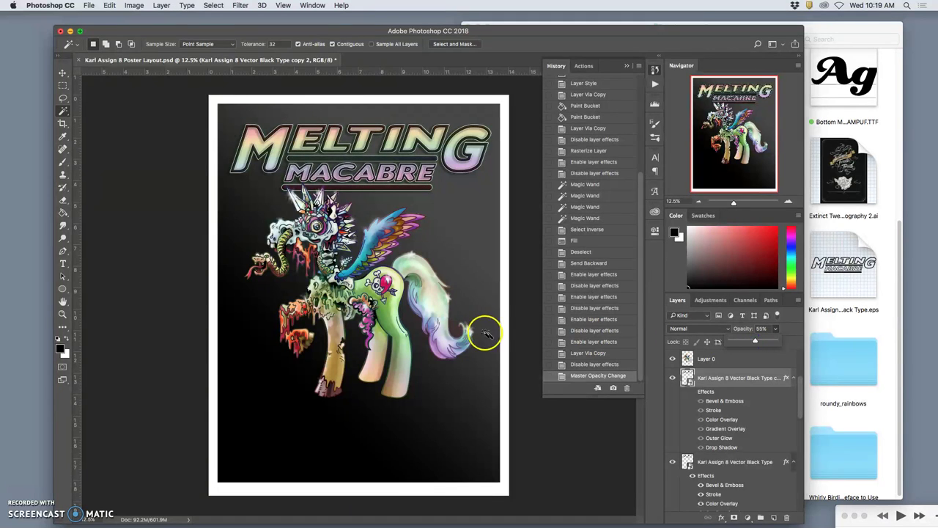
key("ctrl+s")
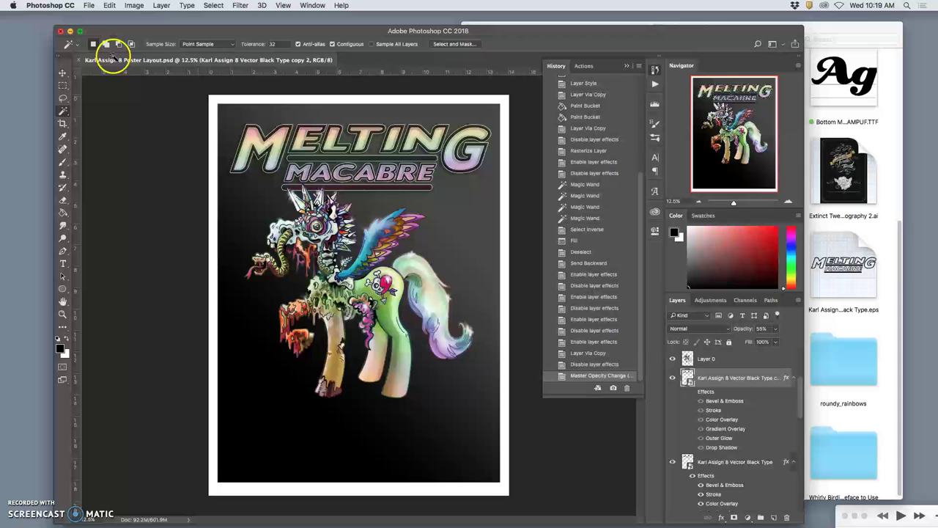
Step: Minimize Photoshop and bring the Illustrator pony document back to the front
left_click(70, 32)
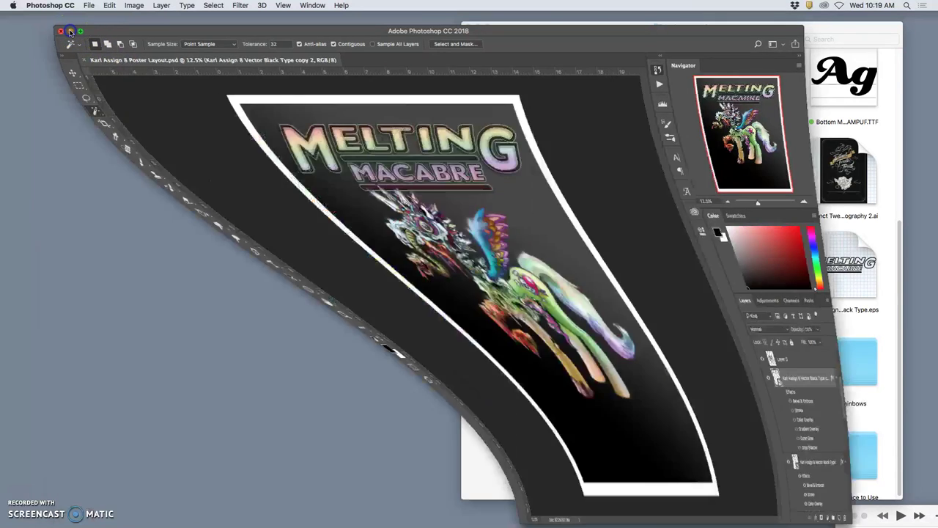
mouse_move(573, 522)
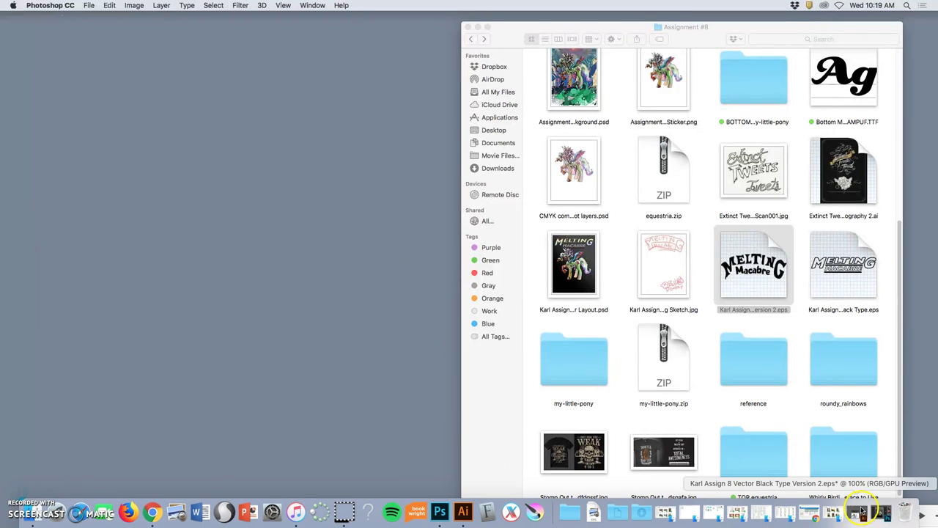
left_click(861, 515)
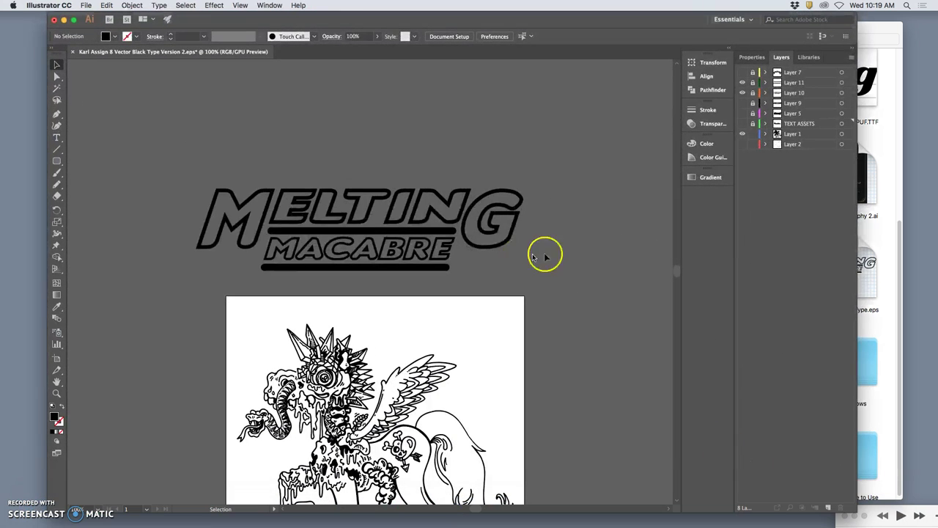
Step: Show the pink layout sketch layer and compare it with the pony line art on and off
left_click(743, 145)
scroll(530, 246, "down", 10)
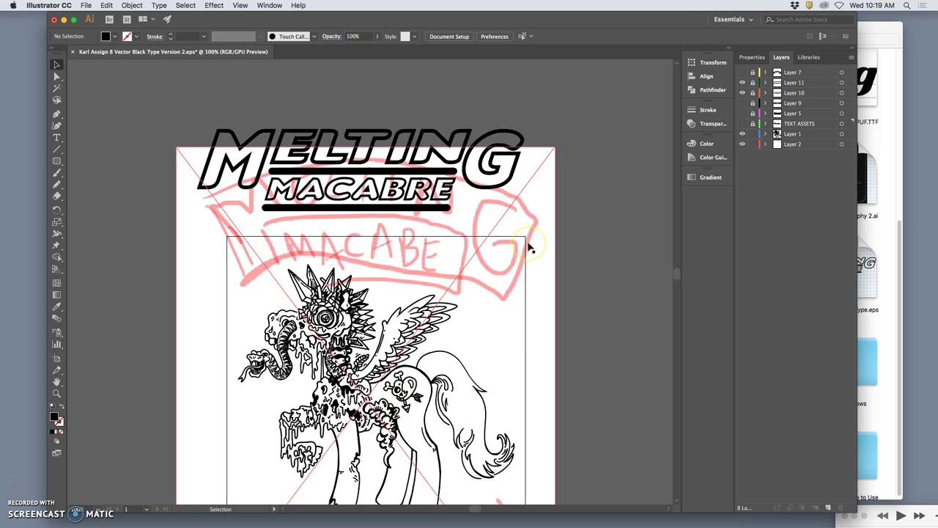
scroll(529, 247, "up", 5)
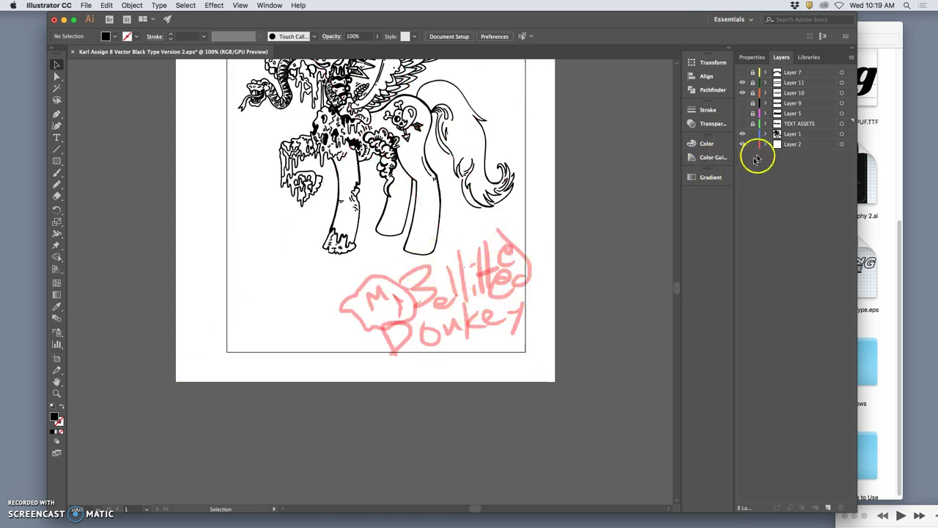
left_click(743, 134)
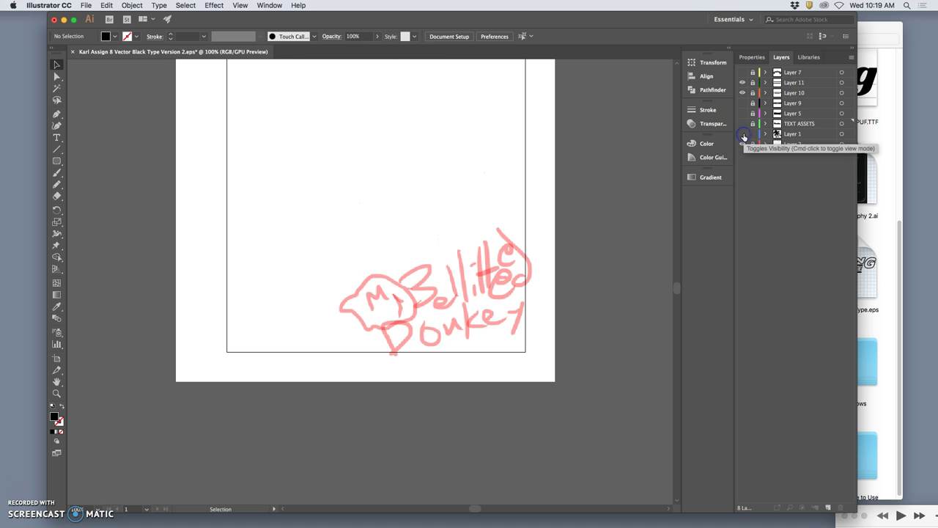
left_click(743, 134)
left_click(743, 134)
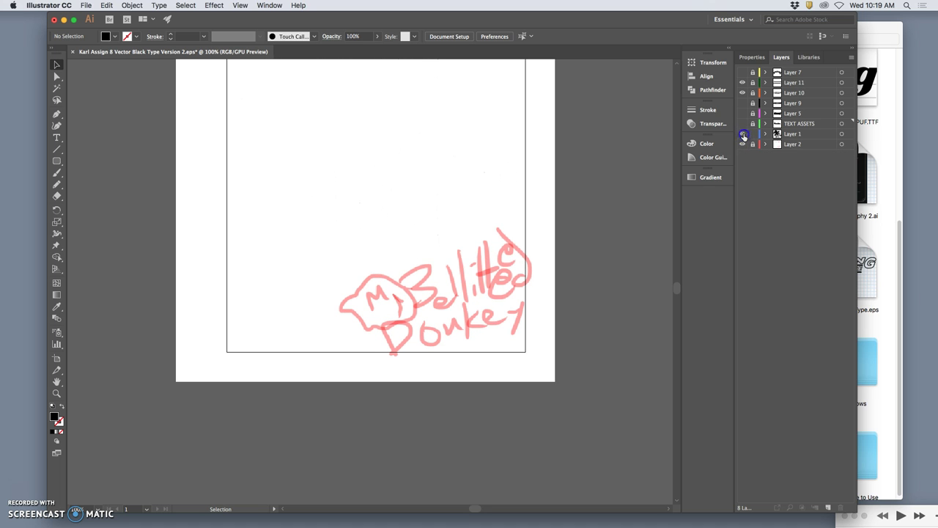
left_click(742, 134)
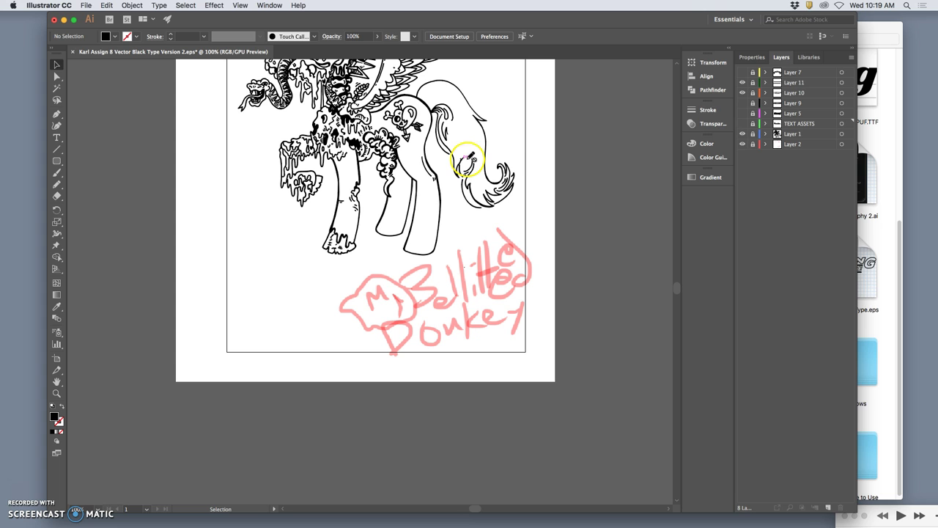
Step: Create a new layer above Layer 2 named TEXT ASSETS BOTTOM
left_click(795, 145)
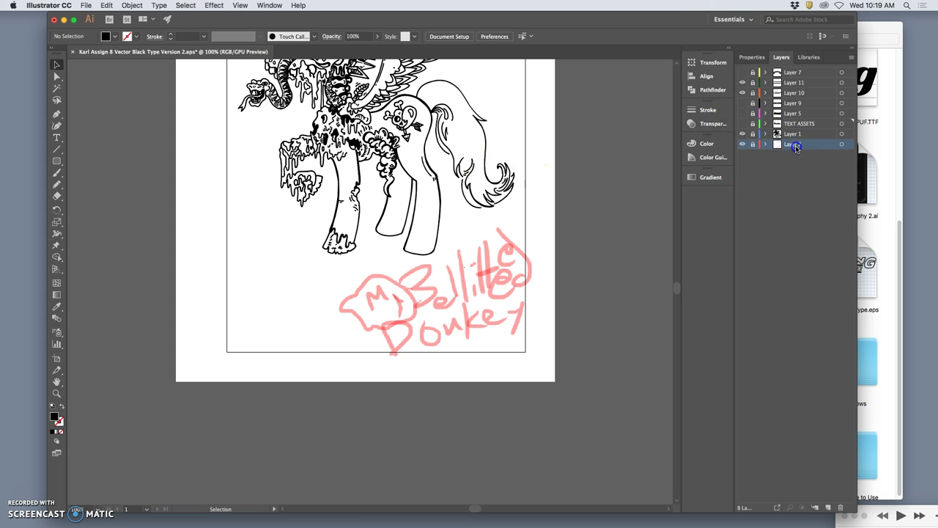
left_click(828, 507)
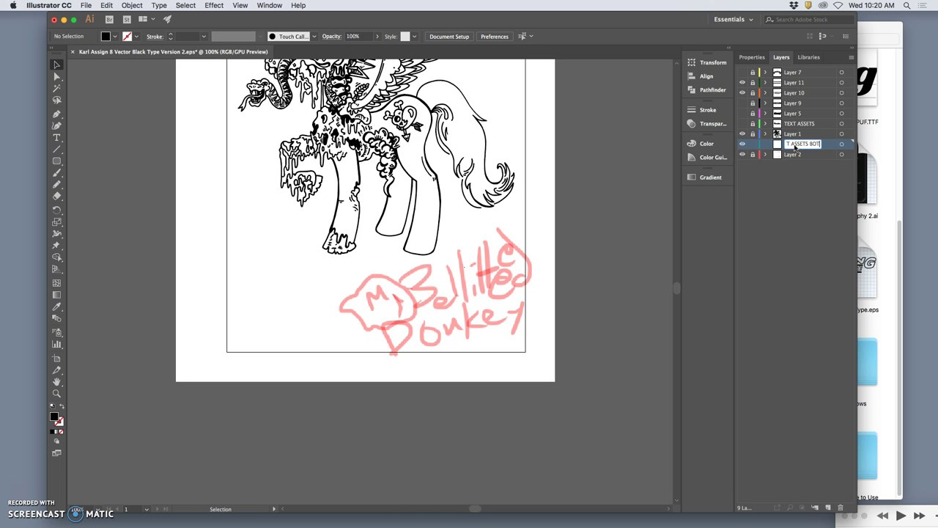
left_click(802, 186)
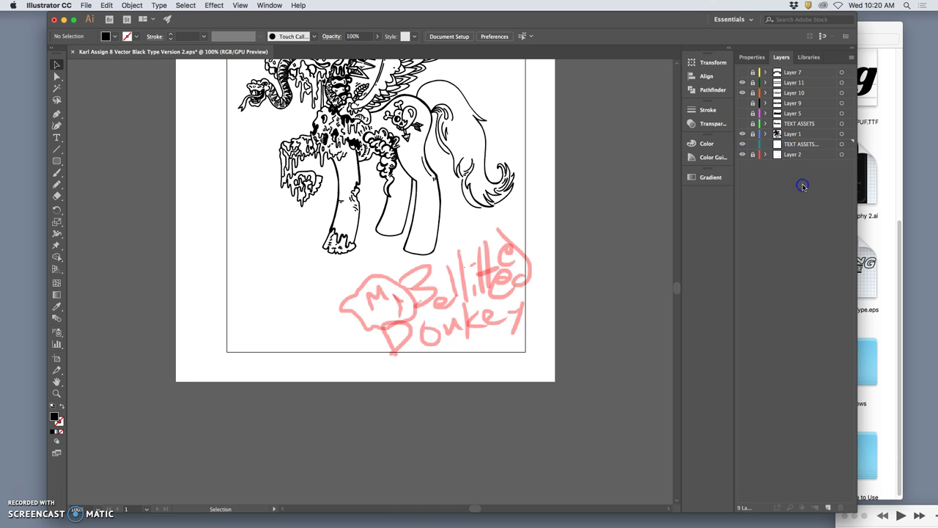
left_click(892, 272)
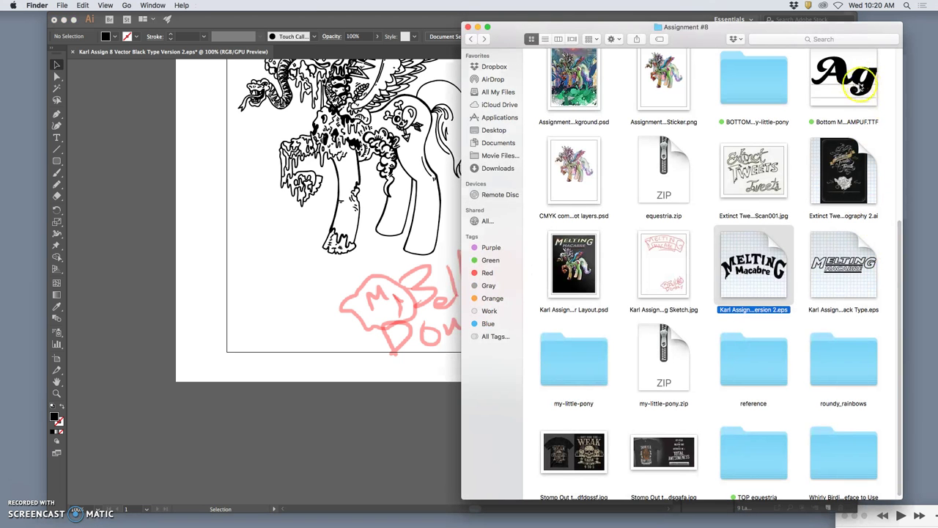
left_click(401, 271)
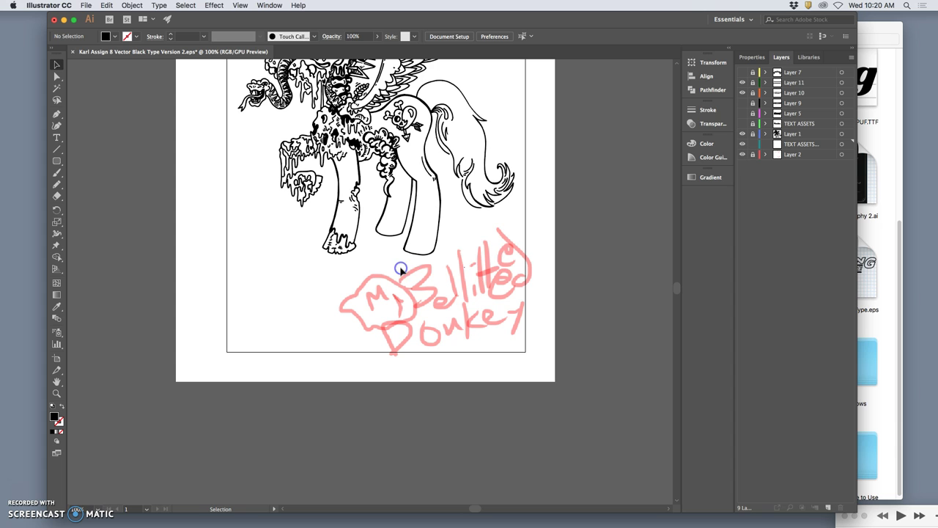
Step: Type the word 'my' near the sketched My and select it
left_click(58, 137)
left_click(353, 311)
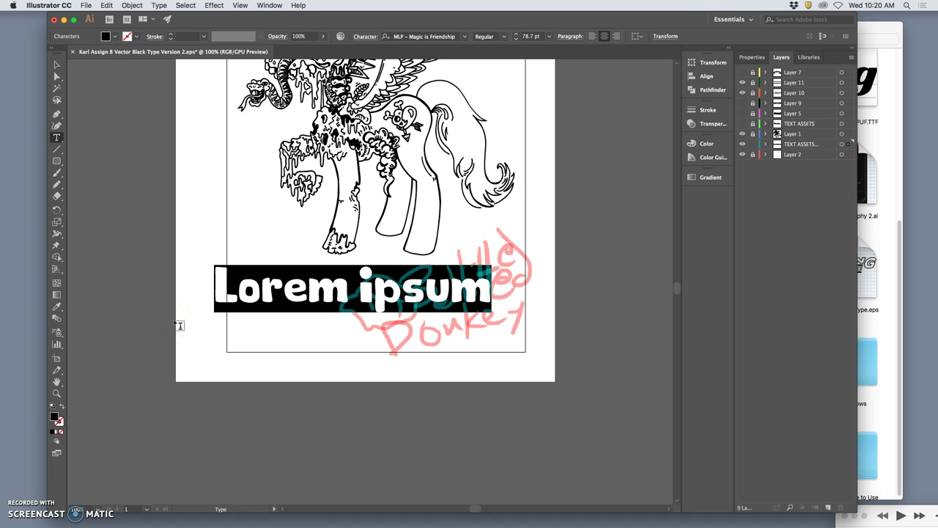
type("my")
left_click(321, 305)
left_click(382, 286)
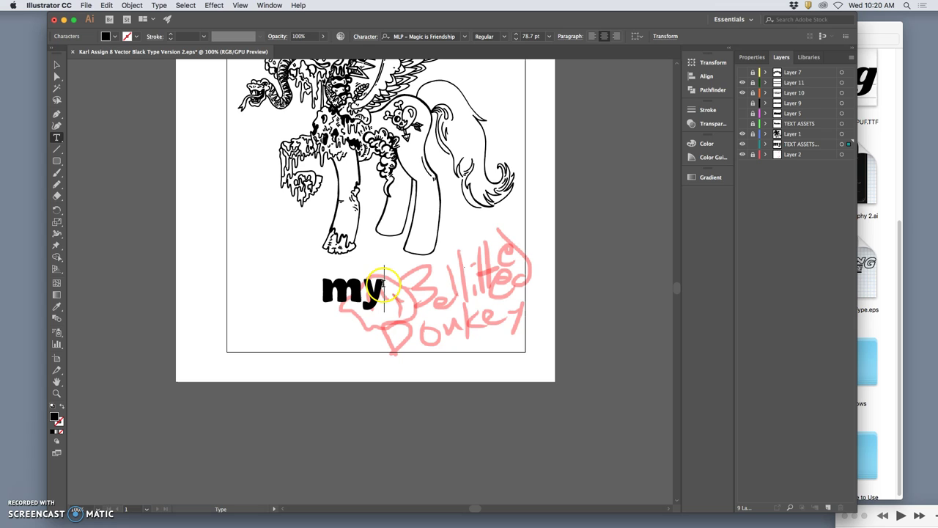
left_click_drag(382, 286, 320, 292)
Step: Set 'my' in the Creampuff font at 78 pt
left_click(427, 37)
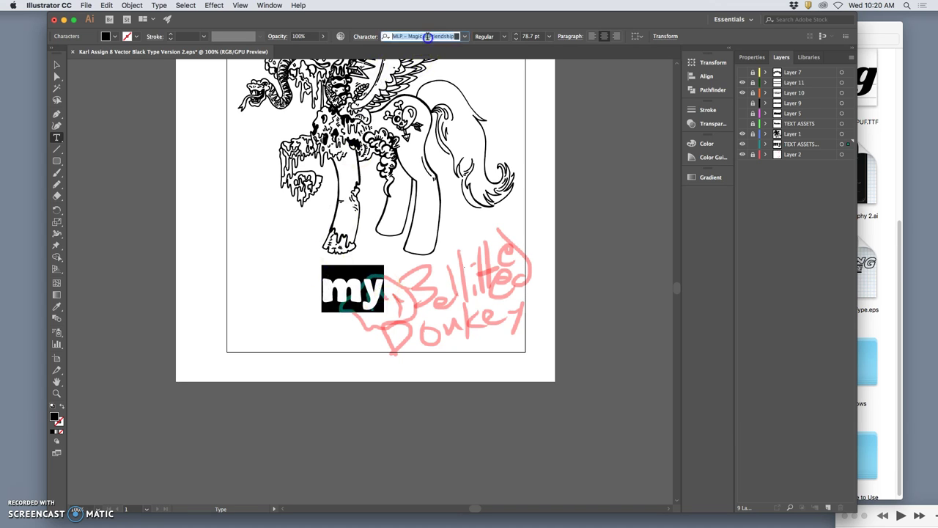
type("Crea")
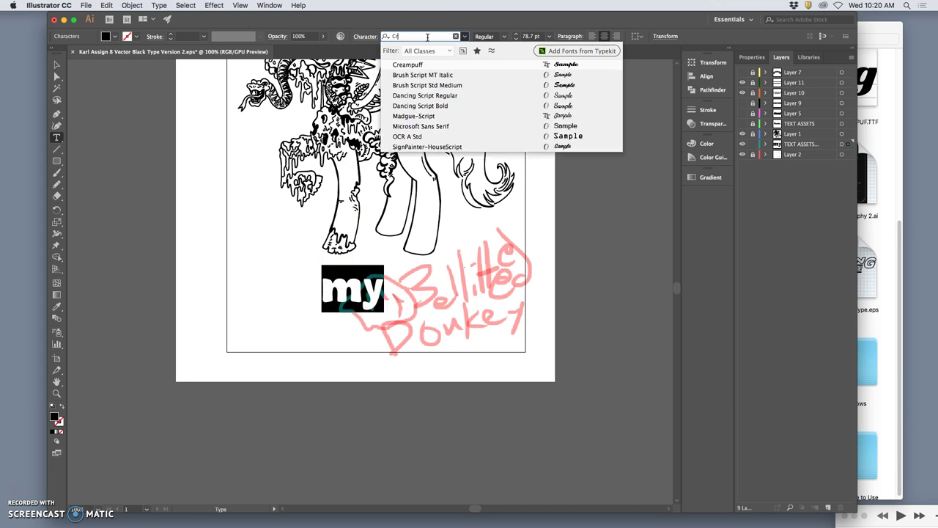
left_click(407, 65)
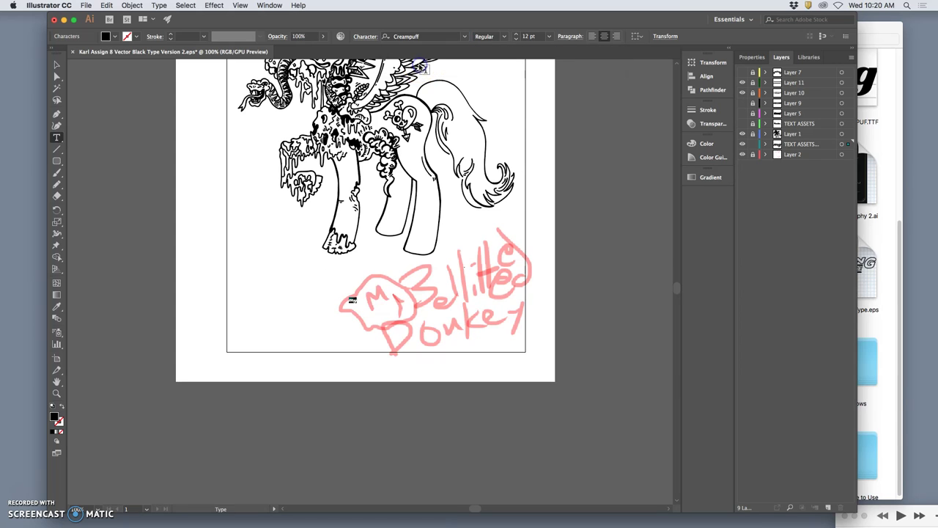
left_click(516, 34)
left_click_drag(517, 36, 517, 36)
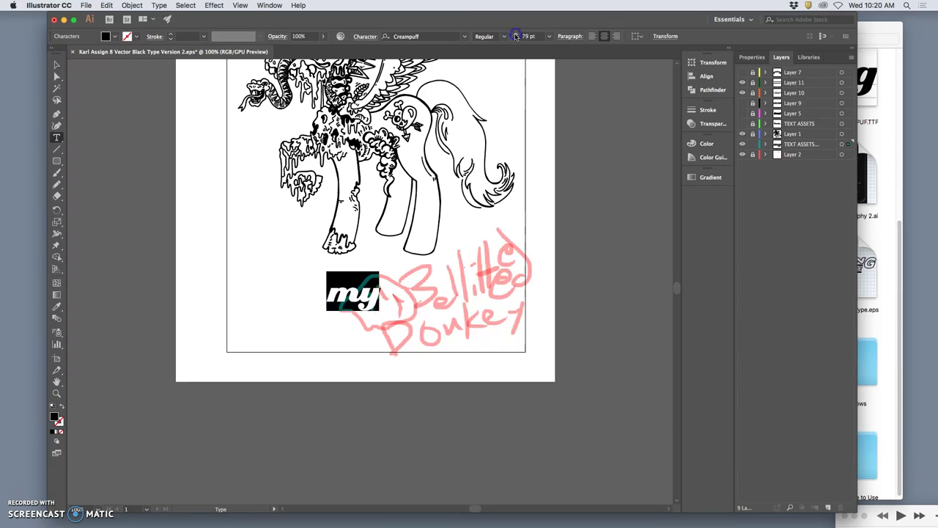
left_click(516, 39)
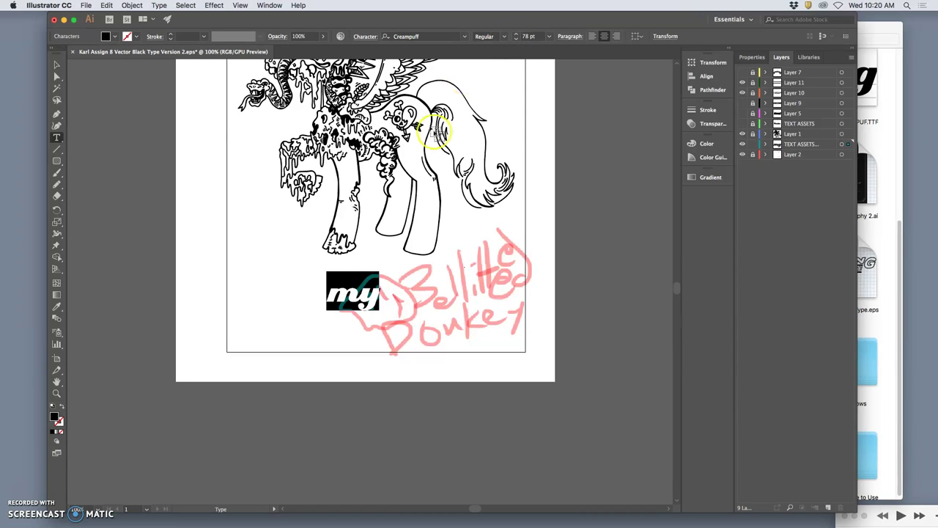
Step: Rotate 'my' about 20° and move it over the pink sketched My
left_click(56, 64)
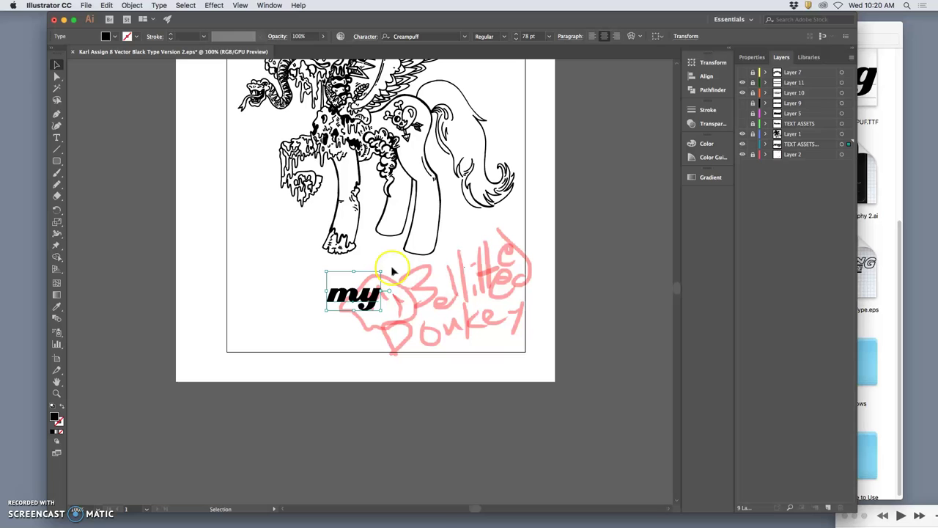
left_click_drag(383, 268, 368, 261)
left_click(372, 299)
mouse_move(374, 293)
left_mouse_down()
mouse_move(397, 297)
mouse_move(406, 273)
mouse_move(400, 296)
mouse_move(382, 302)
mouse_move(403, 321)
mouse_move(416, 302)
mouse_move(411, 316)
left_mouse_up()
left_click(427, 311)
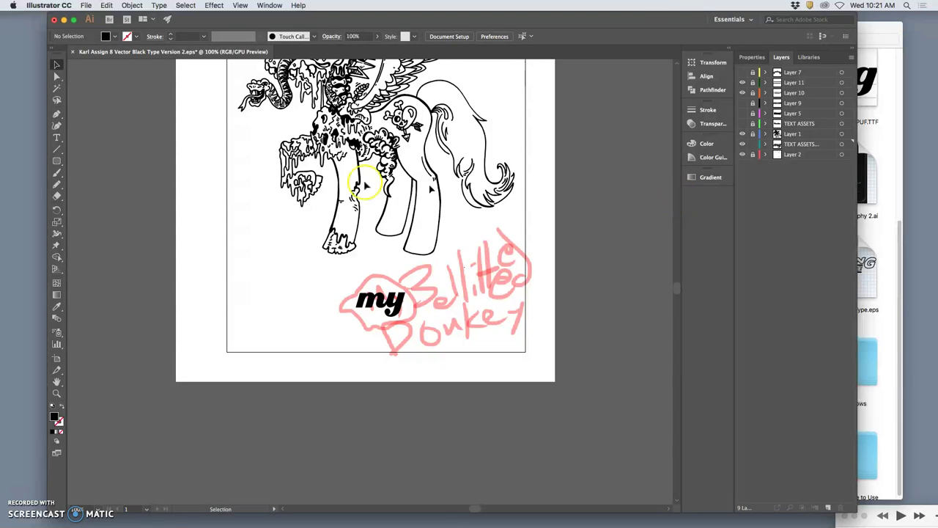
Step: On a new layer, draw a closed curved arc shape starting beside 'my' with the Pen tool
left_click(56, 116)
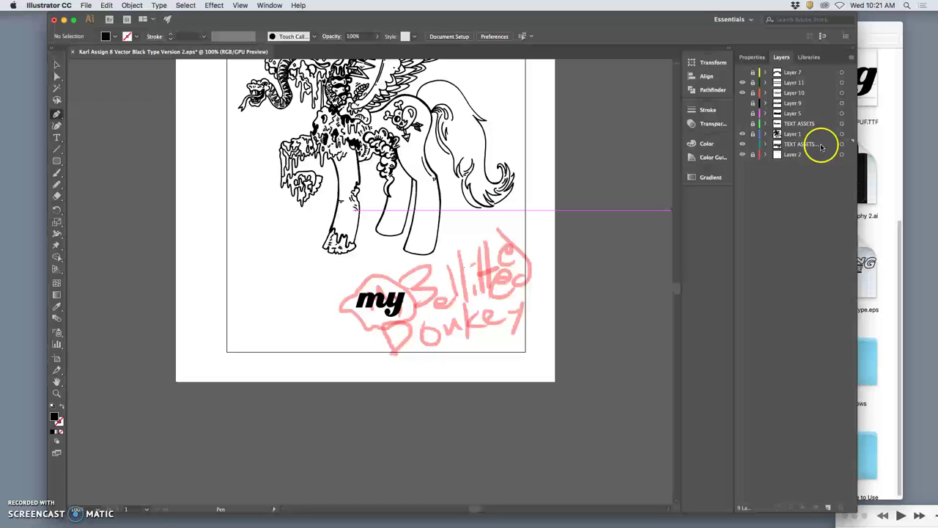
left_click(828, 507)
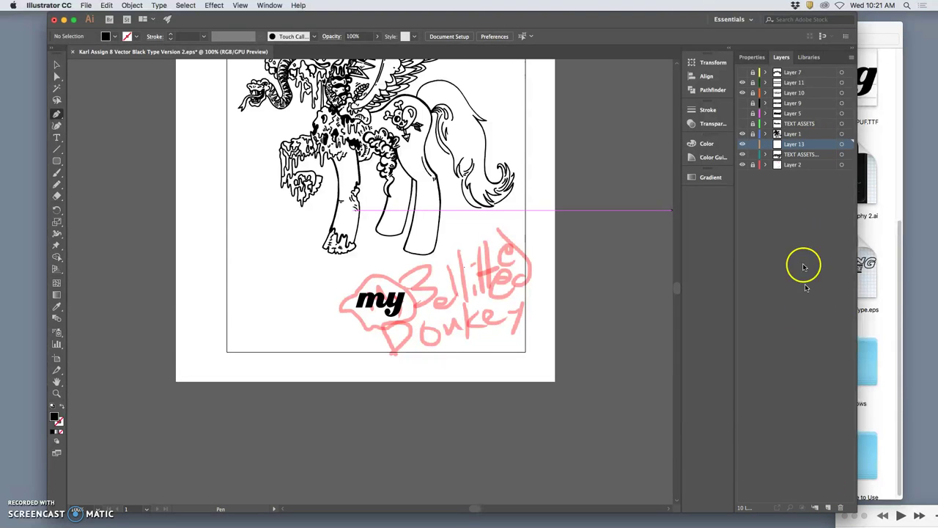
left_click(400, 286)
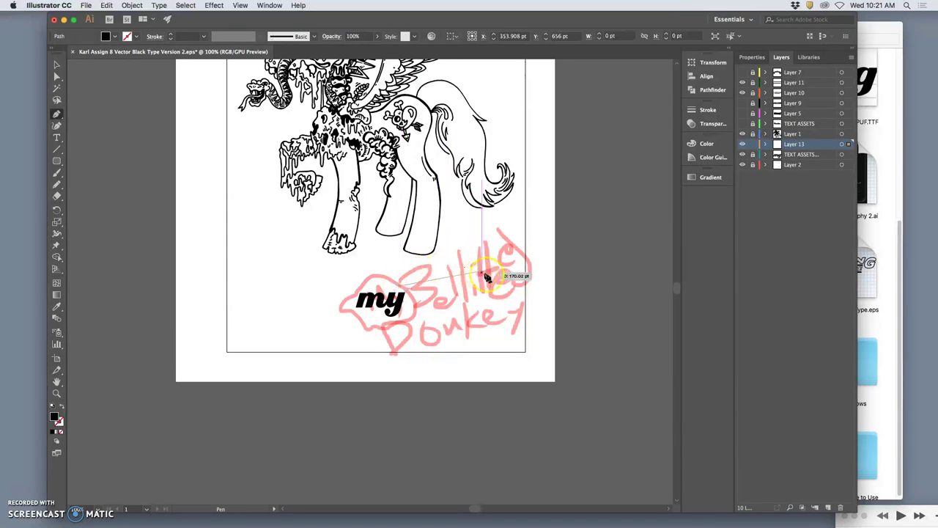
left_click_drag(502, 295, 548, 346)
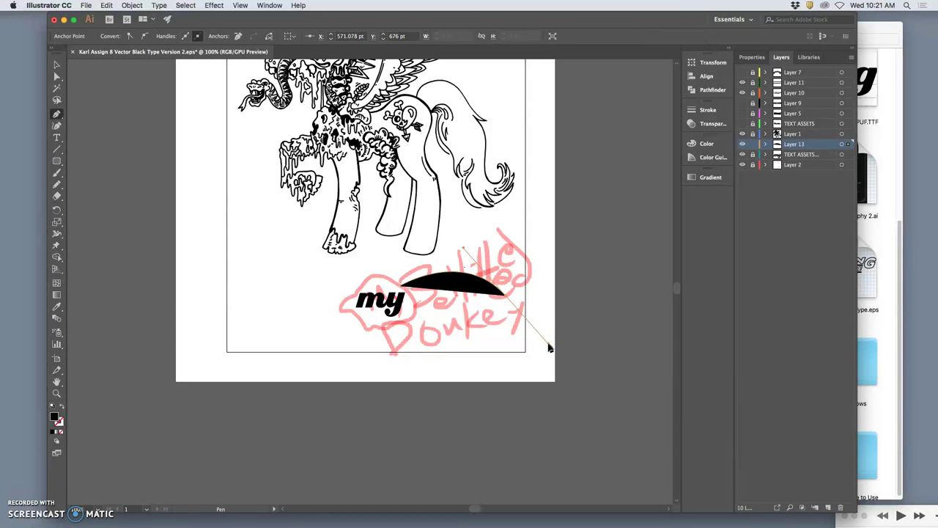
left_click(505, 297)
mouse_move(506, 299)
left_mouse_down()
mouse_move(506, 312)
mouse_move(500, 305)
left_mouse_up()
left_click(414, 286)
left_click_drag(415, 286, 406, 294)
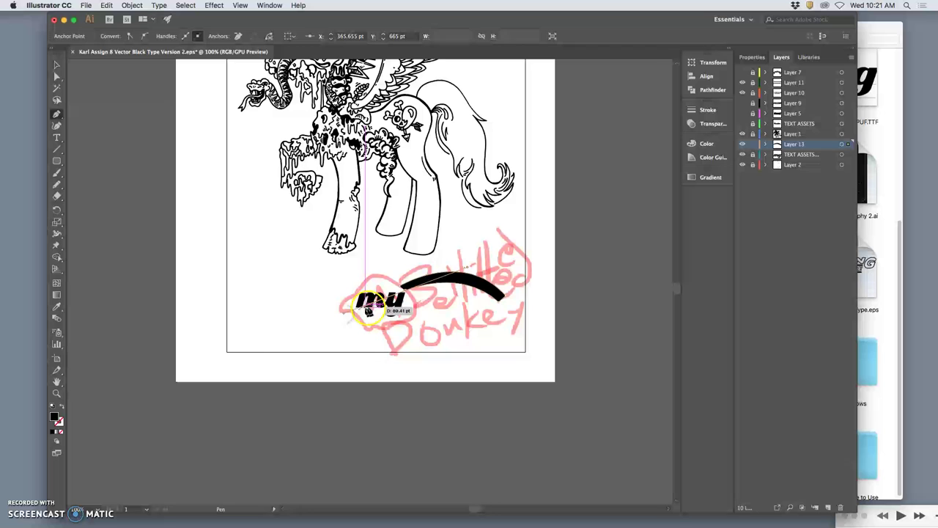
Step: Adjust the arc's left end and lower right end to refine its curve
left_click_drag(400, 286, 406, 290)
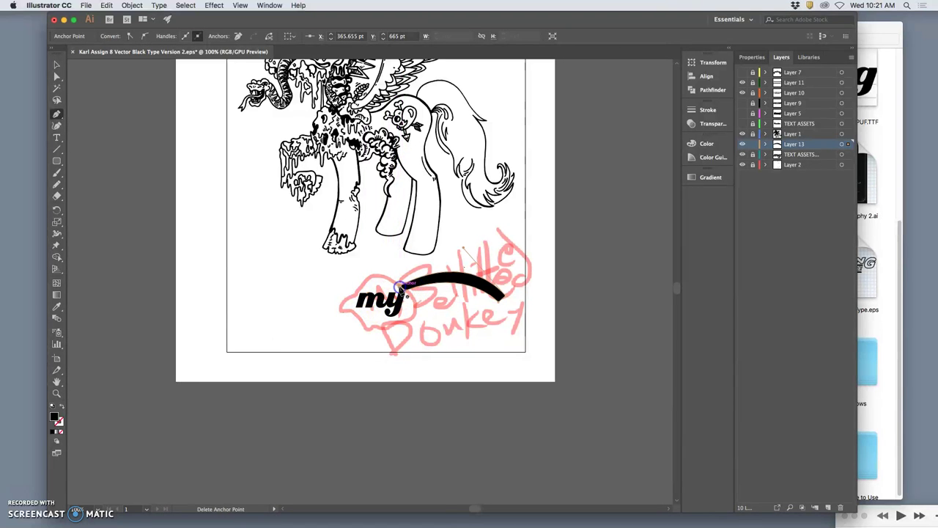
left_click_drag(482, 286, 493, 315)
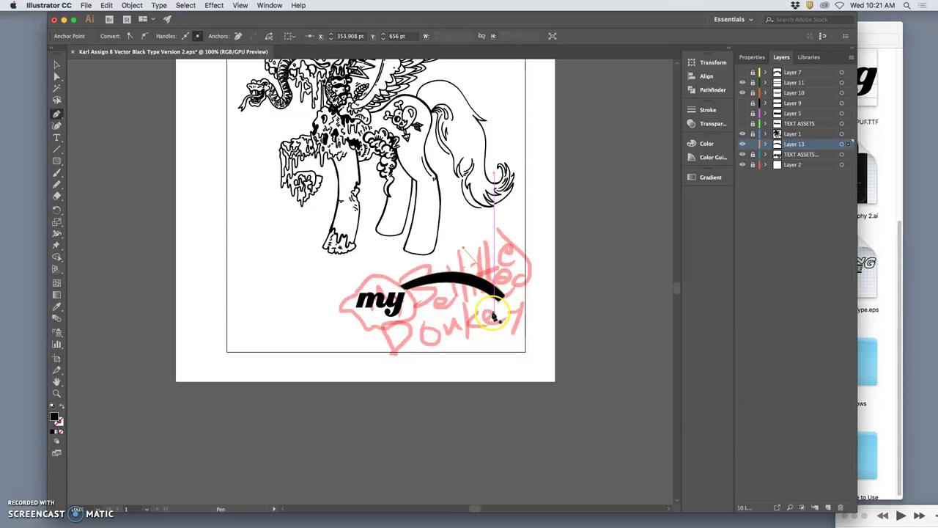
scroll(493, 315, "up", 3)
scroll(473, 300, "down", 2)
scroll(473, 301, "right", 2)
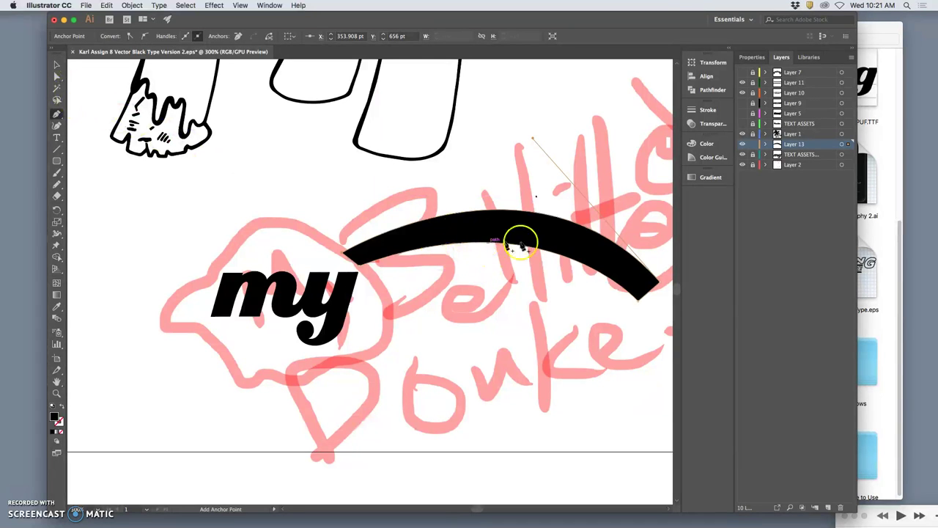
Step: Select the black arc, undoing an accidental paste in place
left_click(57, 65)
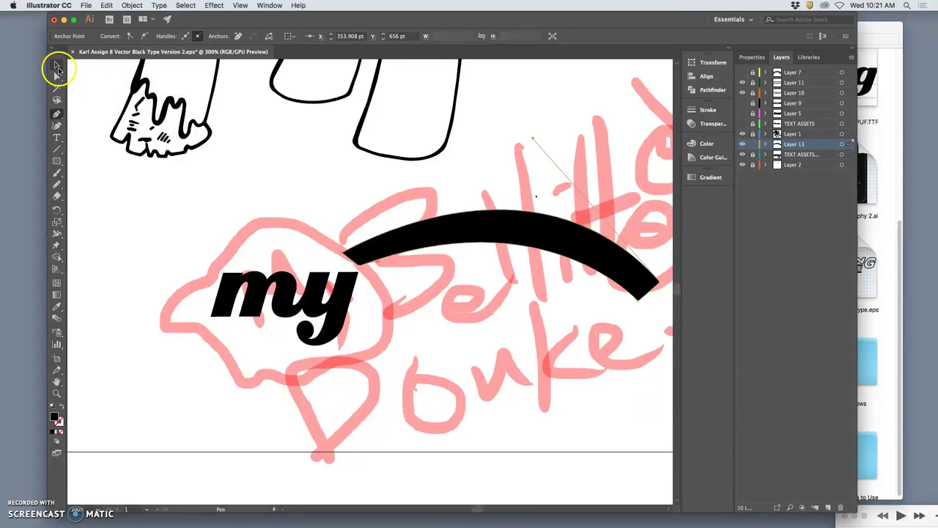
left_click(429, 200)
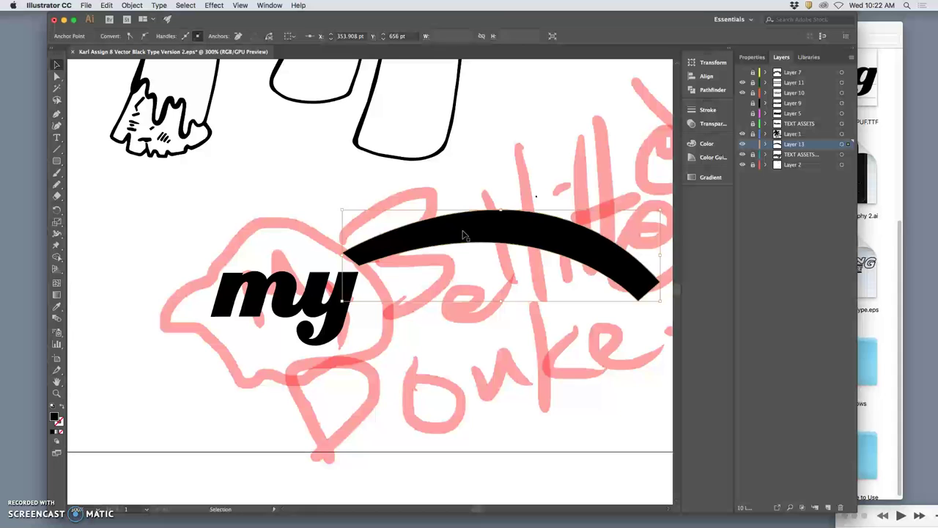
left_click(132, 22)
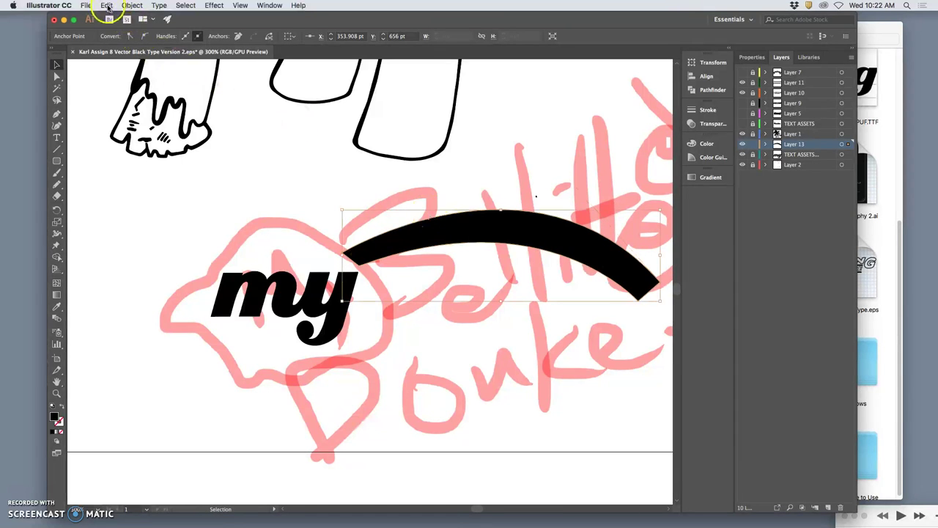
left_click(107, 6)
left_click(121, 88)
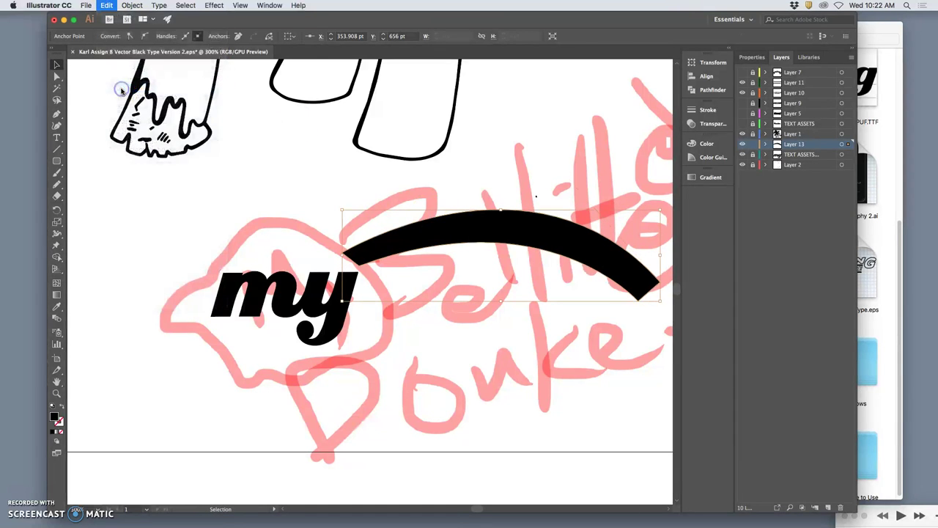
key("super+z")
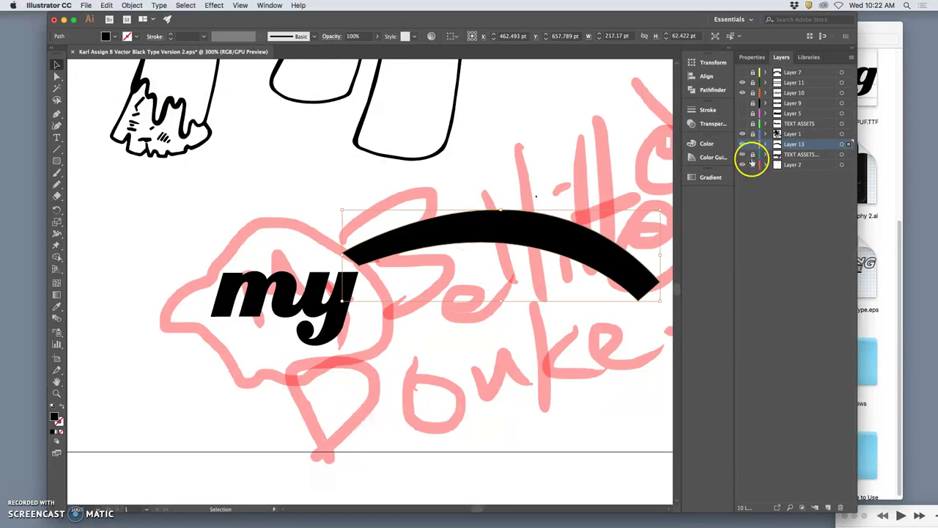
Step: Copy the arc, paste it in back, shift it down, and fill it white
left_click(841, 144)
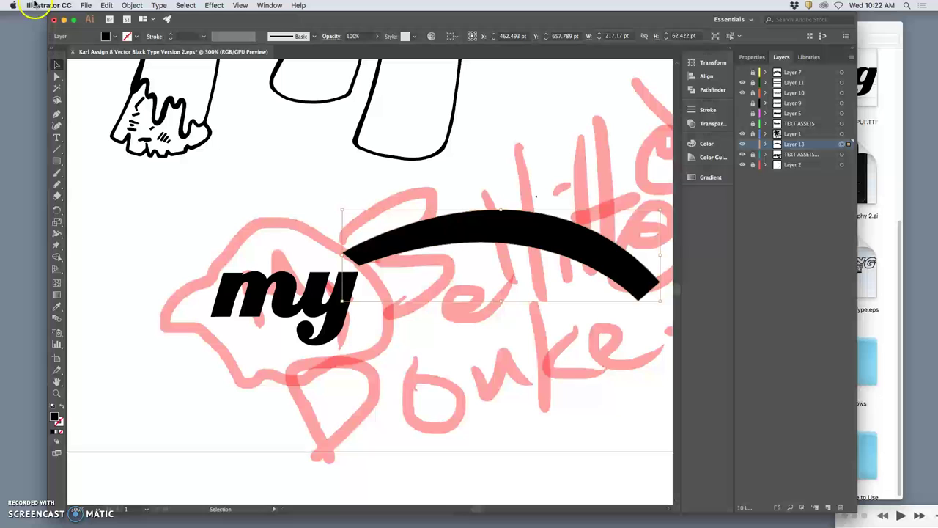
left_click(107, 5)
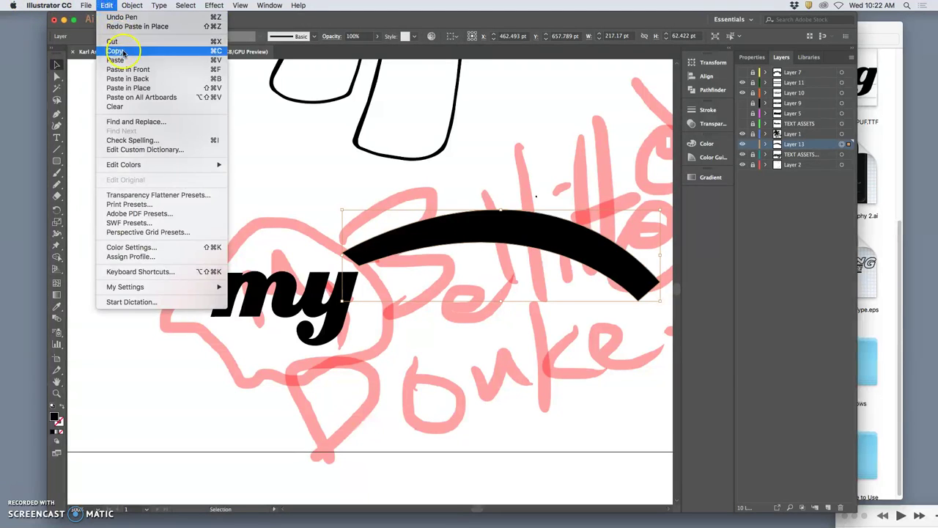
left_click(109, 5)
left_click(110, 6)
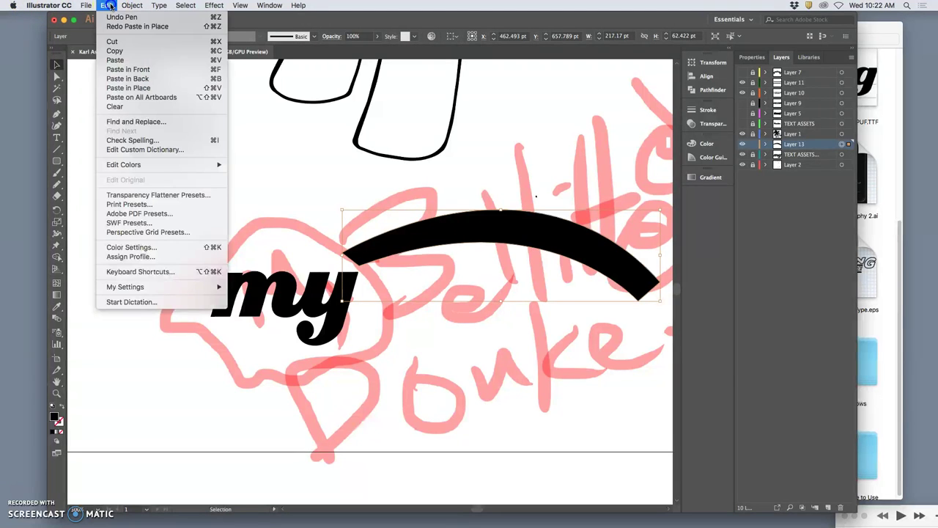
left_click(128, 88)
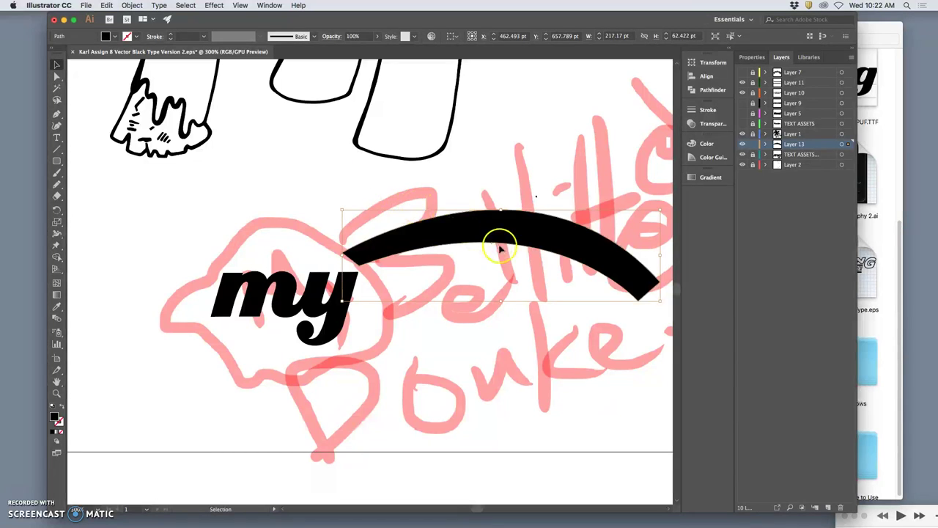
mouse_move(499, 250)
left_mouse_down()
mouse_move(506, 268)
mouse_move(495, 255)
left_mouse_up()
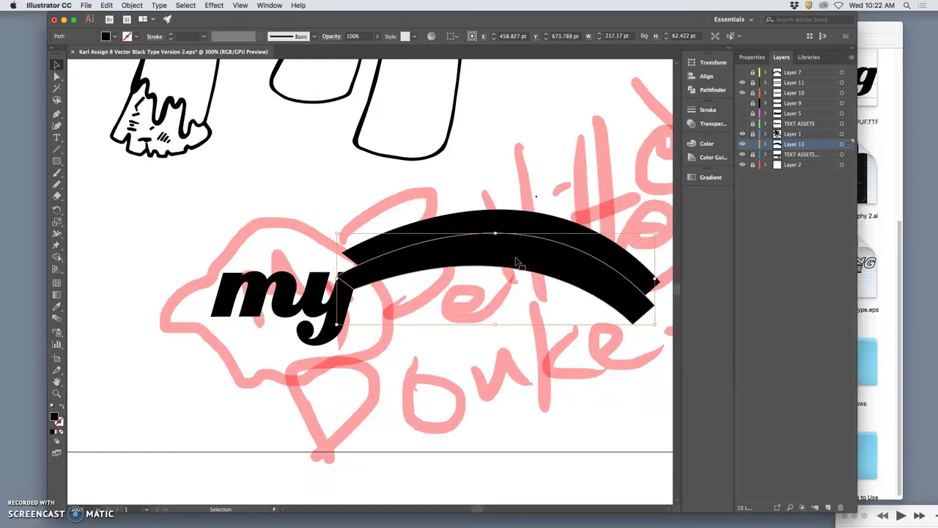
left_click(510, 257)
double_click(55, 418)
left_click(544, 254)
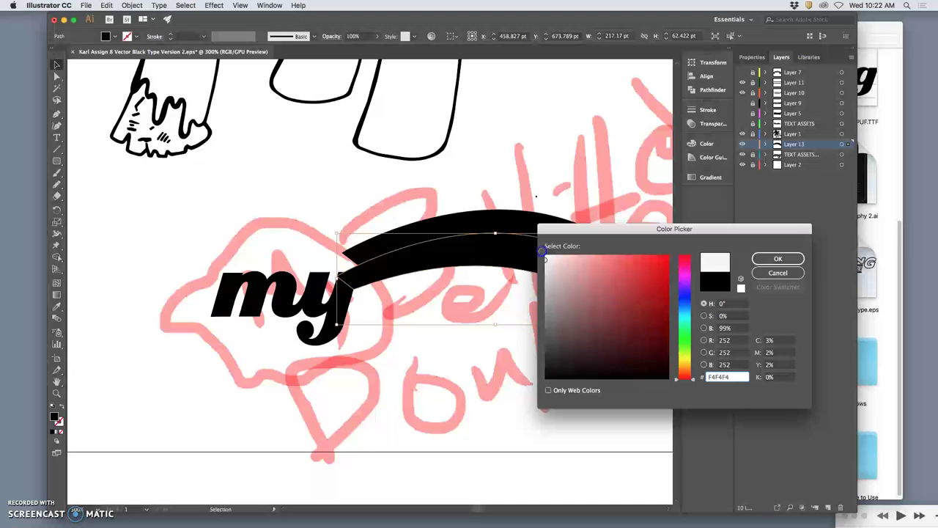
left_click(778, 258)
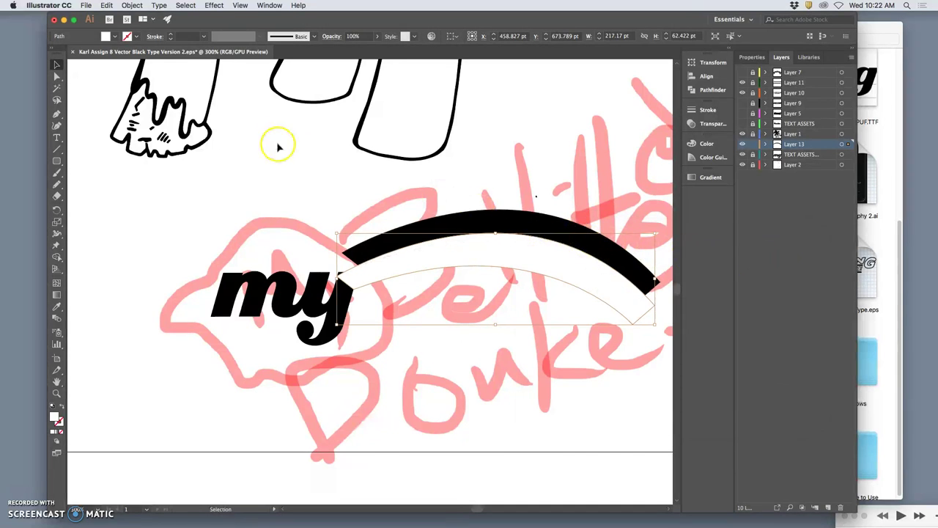
Step: Paste another black arc in place, move it down as the second band, and deselect
left_click(106, 5)
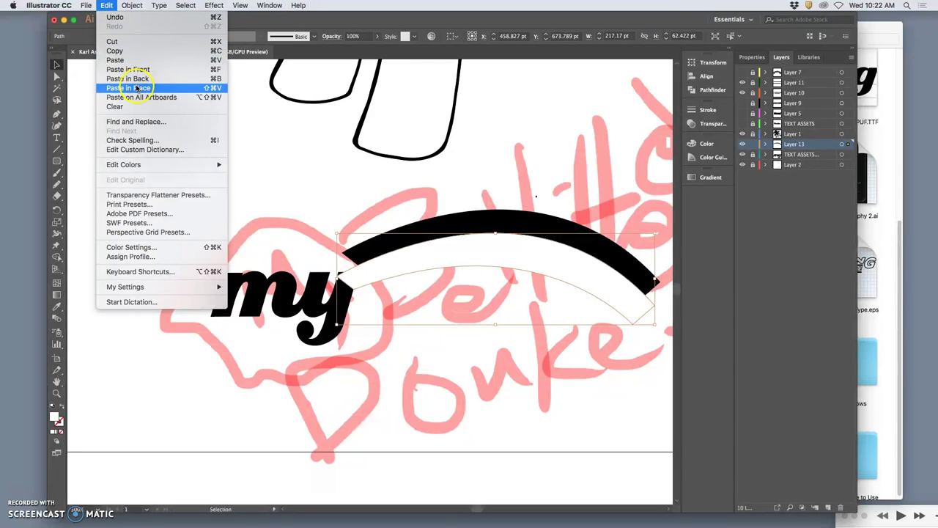
left_click(136, 88)
left_click_drag(507, 220, 516, 282)
left_click(491, 320)
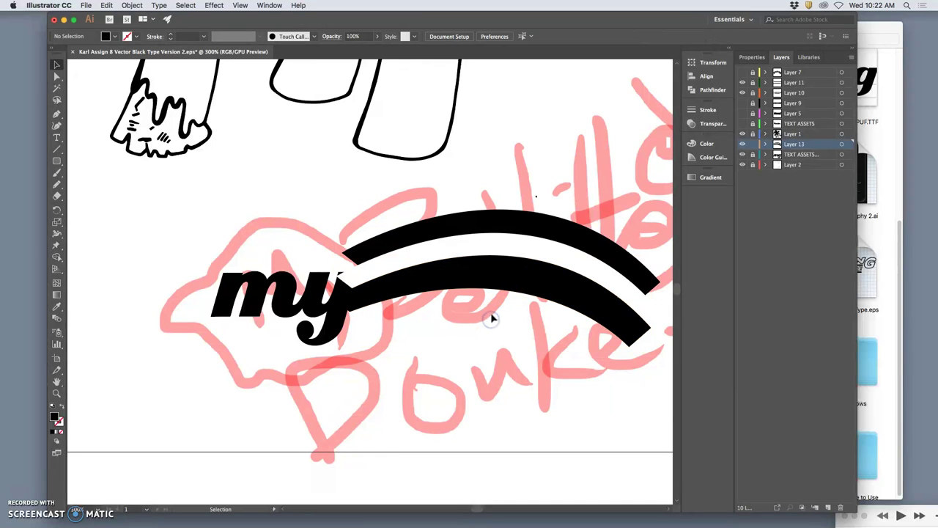
Step: Hide the pink sketch, view at 100%, move the text layer above the arcs, and nudge 'my' left
left_click(743, 165)
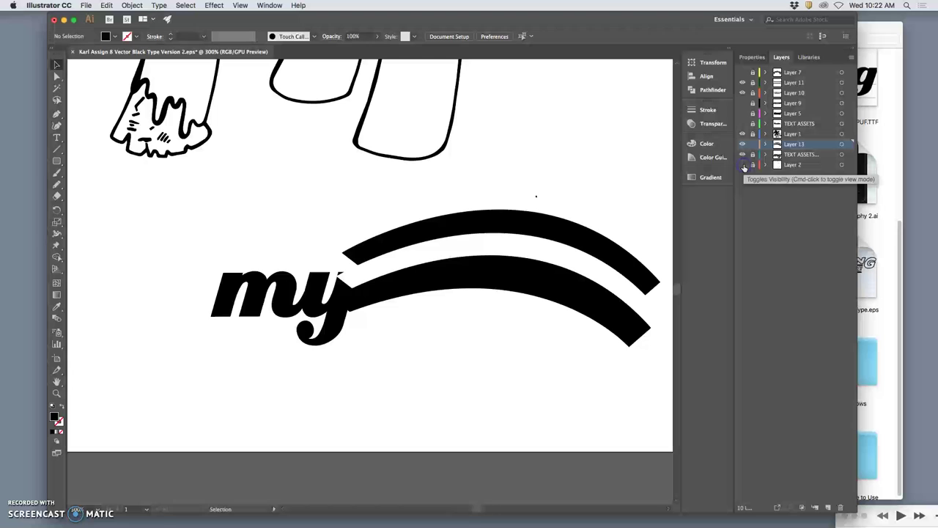
key("super+1")
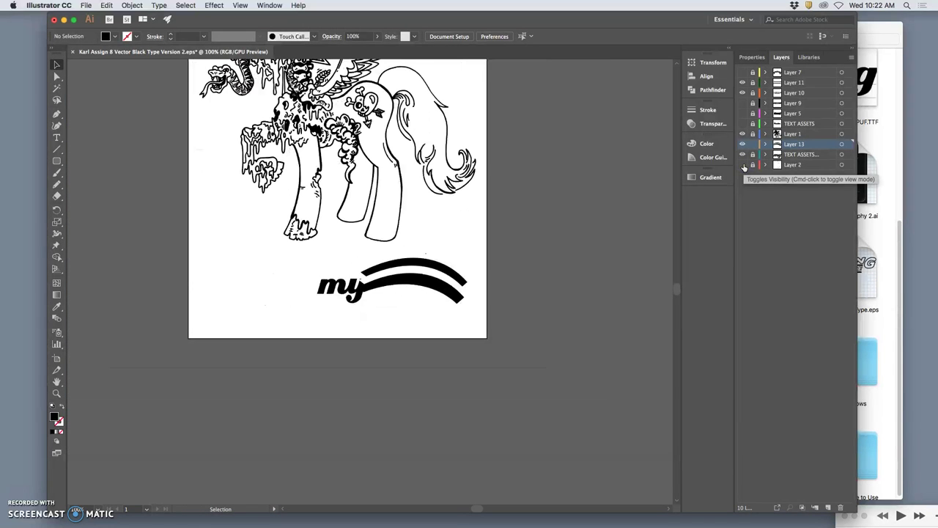
left_click_drag(785, 178, 791, 143)
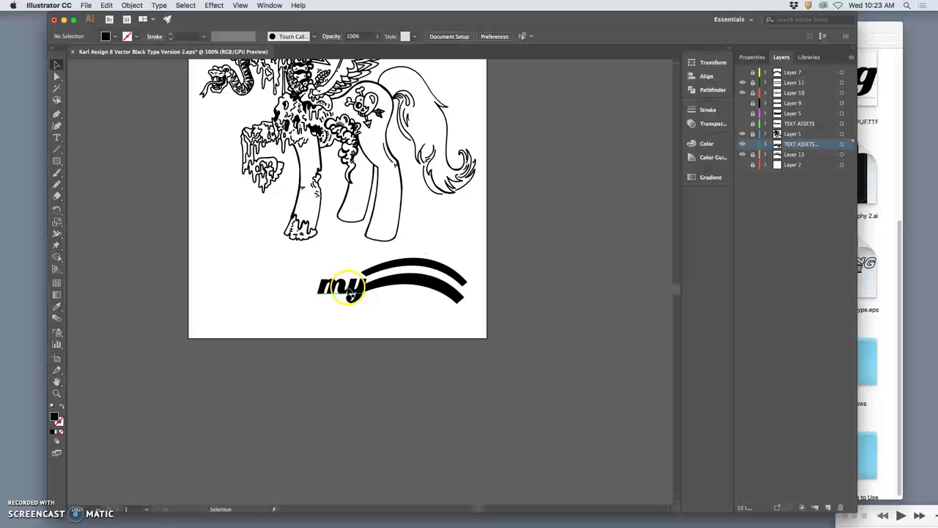
left_click_drag(346, 287, 340, 285)
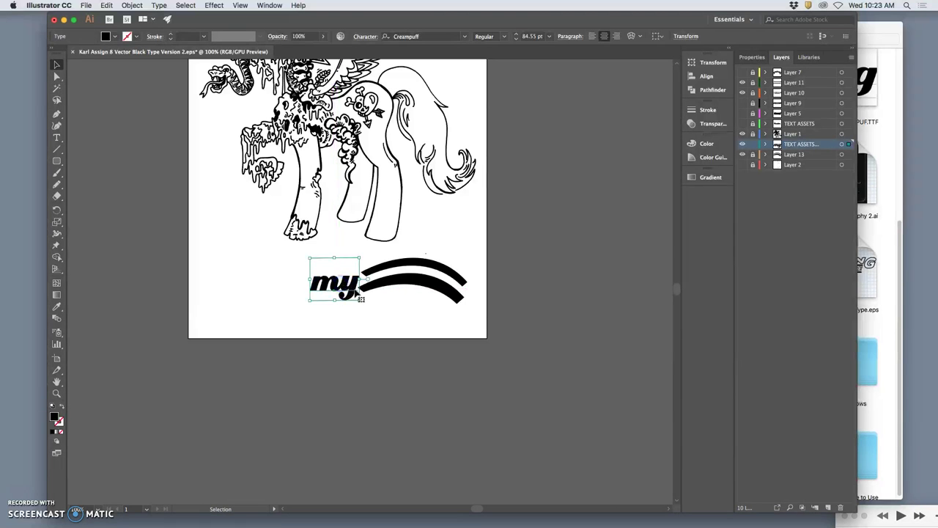
left_click(413, 299)
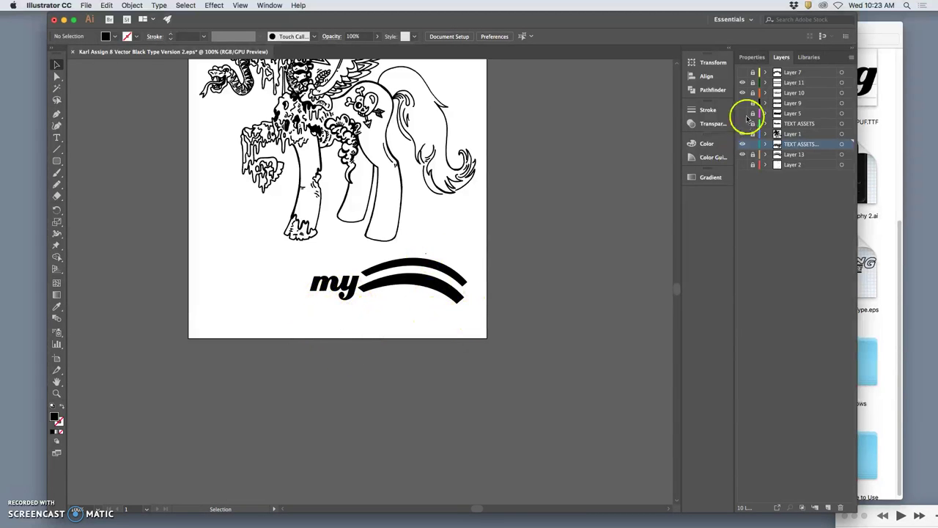
Step: Recheck the layout against the sketch, hide it again, and ready the Type tool for new text
left_click(889, 143)
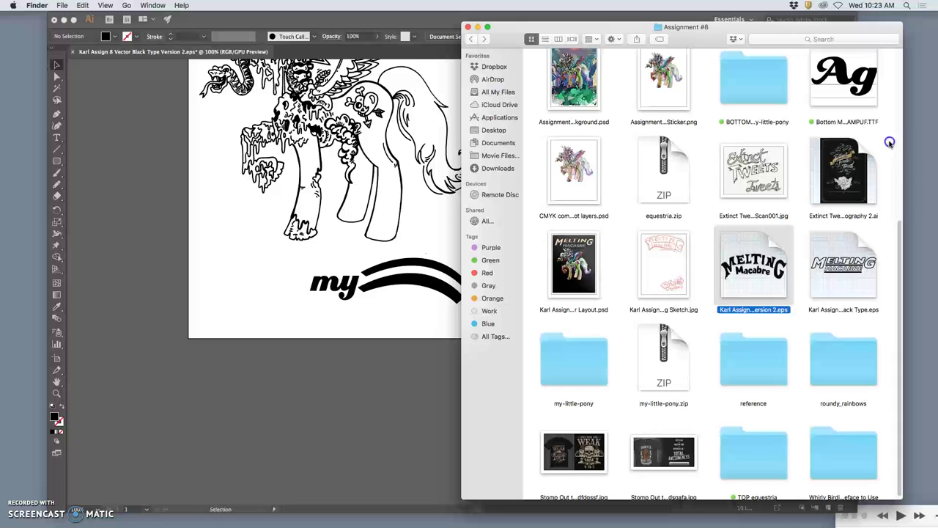
left_click(439, 223)
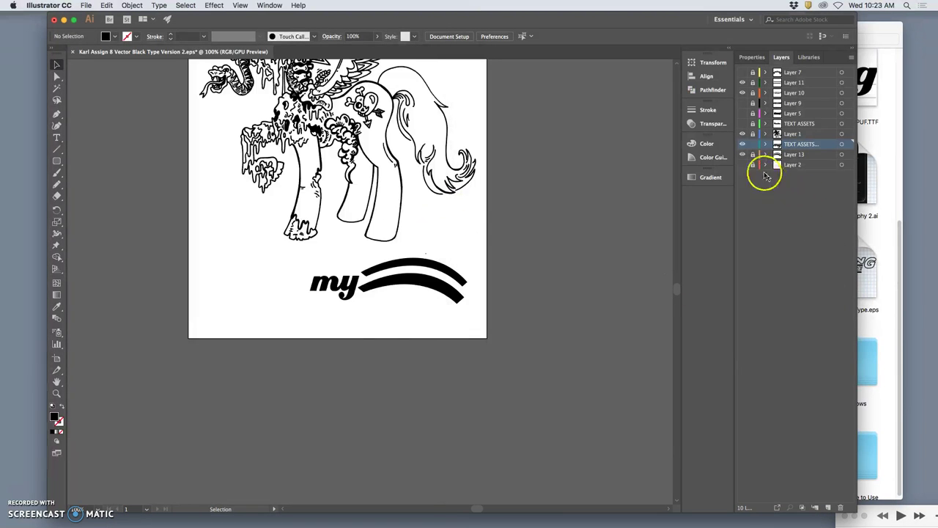
left_click(742, 165)
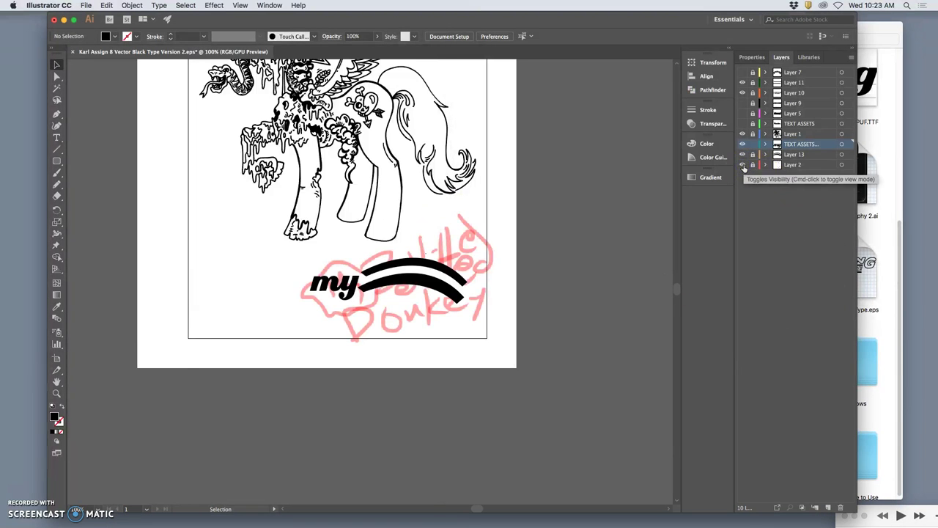
left_click(742, 165)
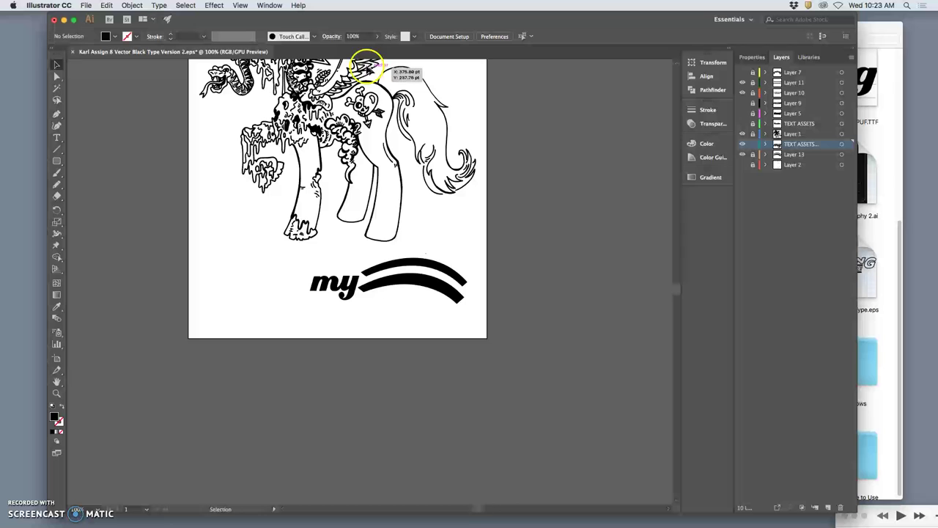
left_click(299, 38)
left_click(299, 38)
left_click(299, 38)
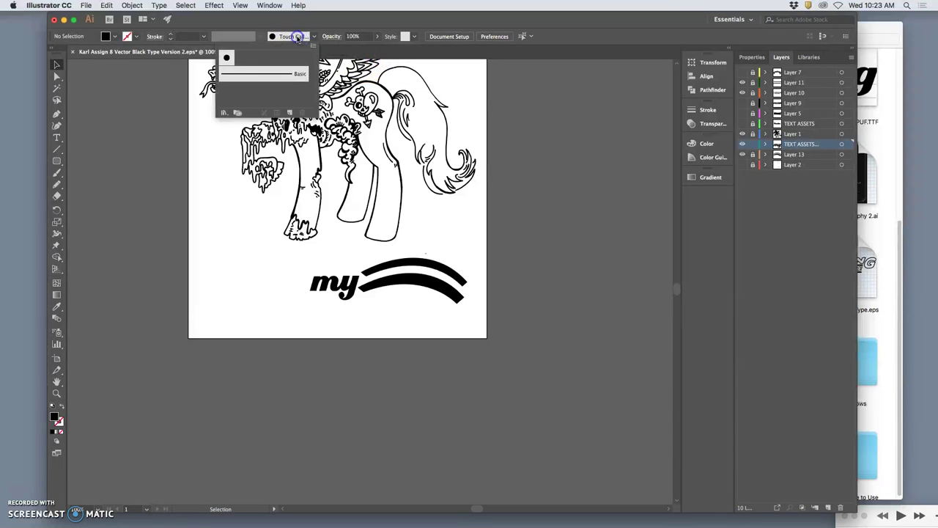
left_click(299, 38)
left_click(56, 138)
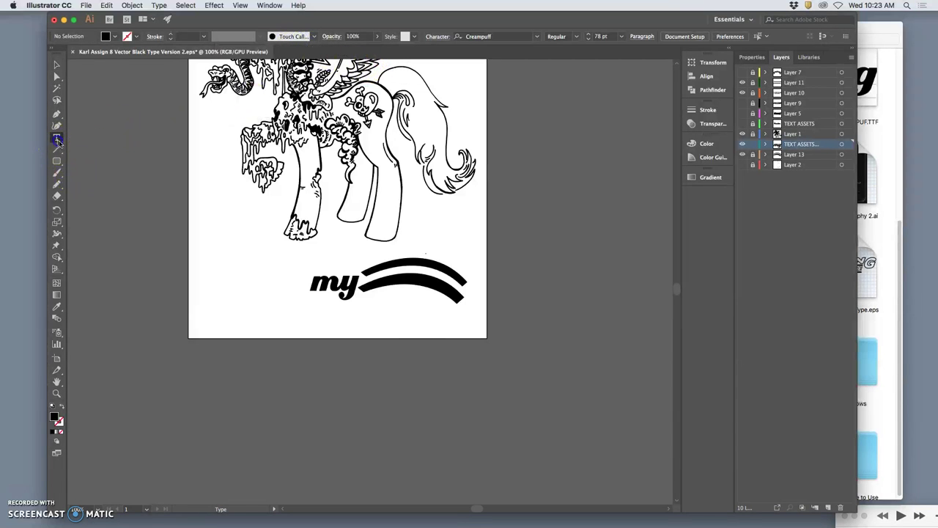